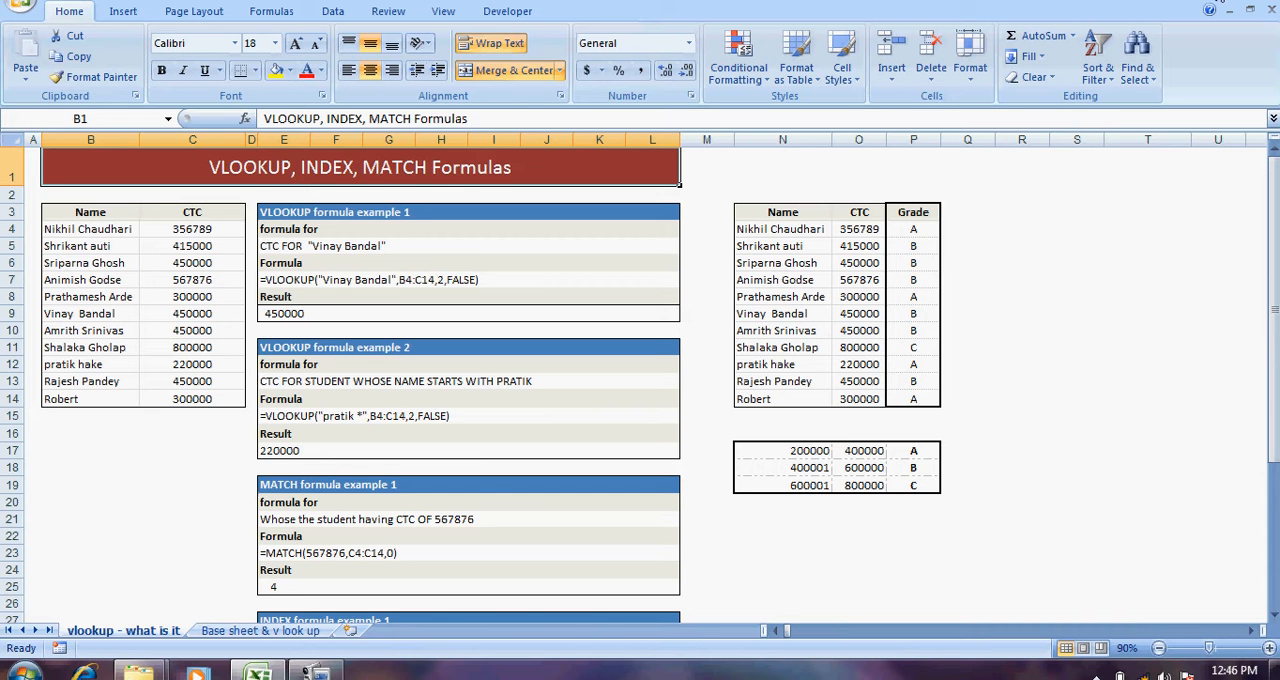
# Step: Restore the workbook window from its maximized state and extend it slightly upward
pyautogui.click(1217, 1)
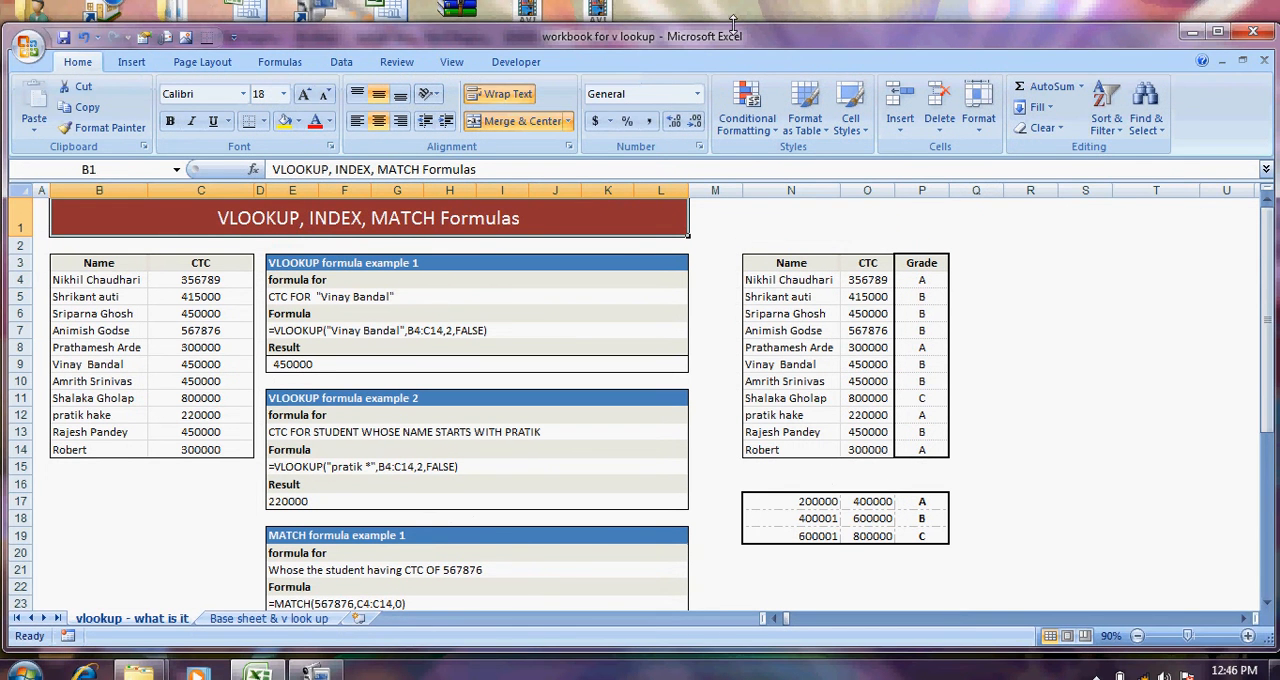
pyautogui.moveTo(733, 22); pyautogui.dragTo(734, 12)
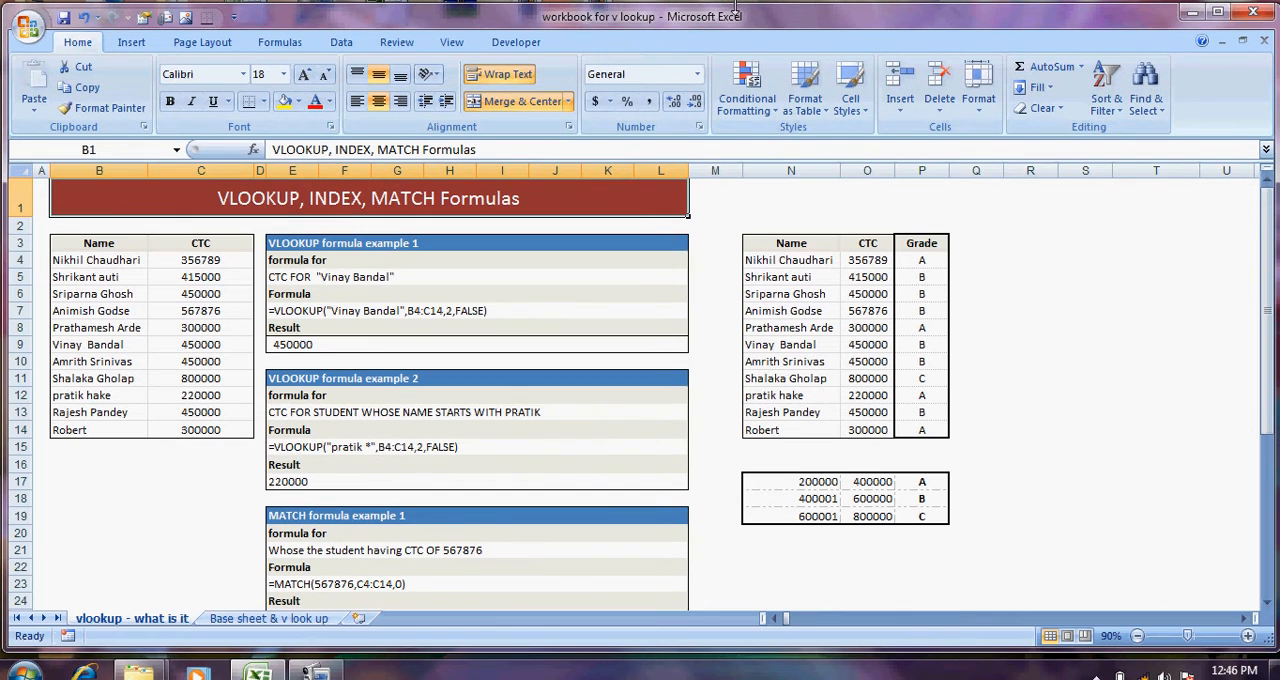
pyautogui.click(610, 334)
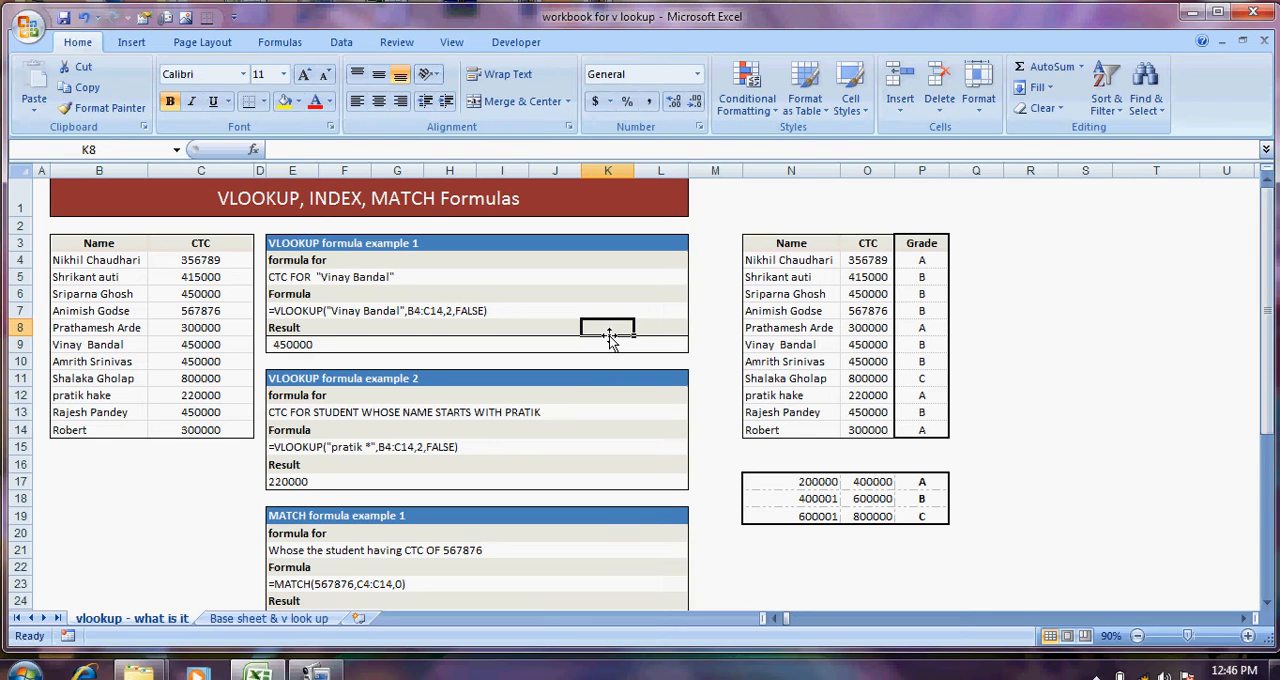
# Step: Examine the entries in the Name and CTC columns of the table in columns B and C
pyautogui.click(131, 261)
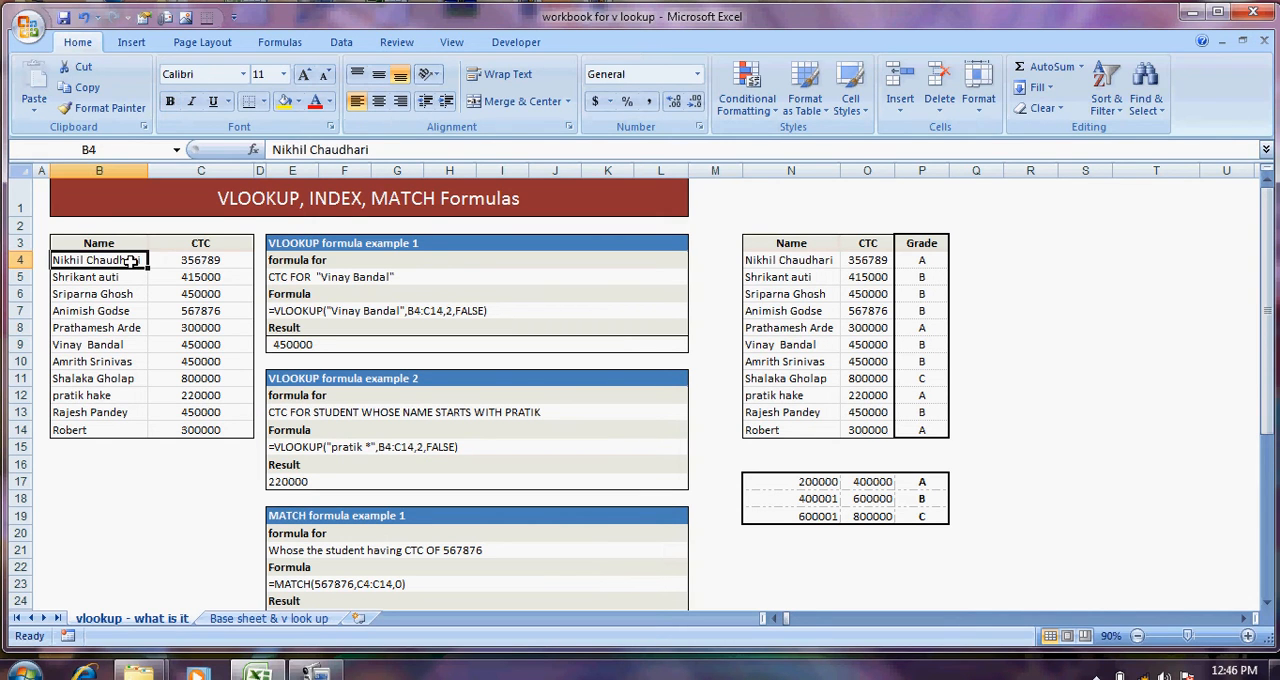
pyautogui.press('Down')
pyautogui.press('Down')
pyautogui.press('Down')
pyautogui.press('Down')
pyautogui.press('Down')
pyautogui.press('Down')
pyautogui.press('Down')
pyautogui.press('Down')
pyautogui.press('Down')
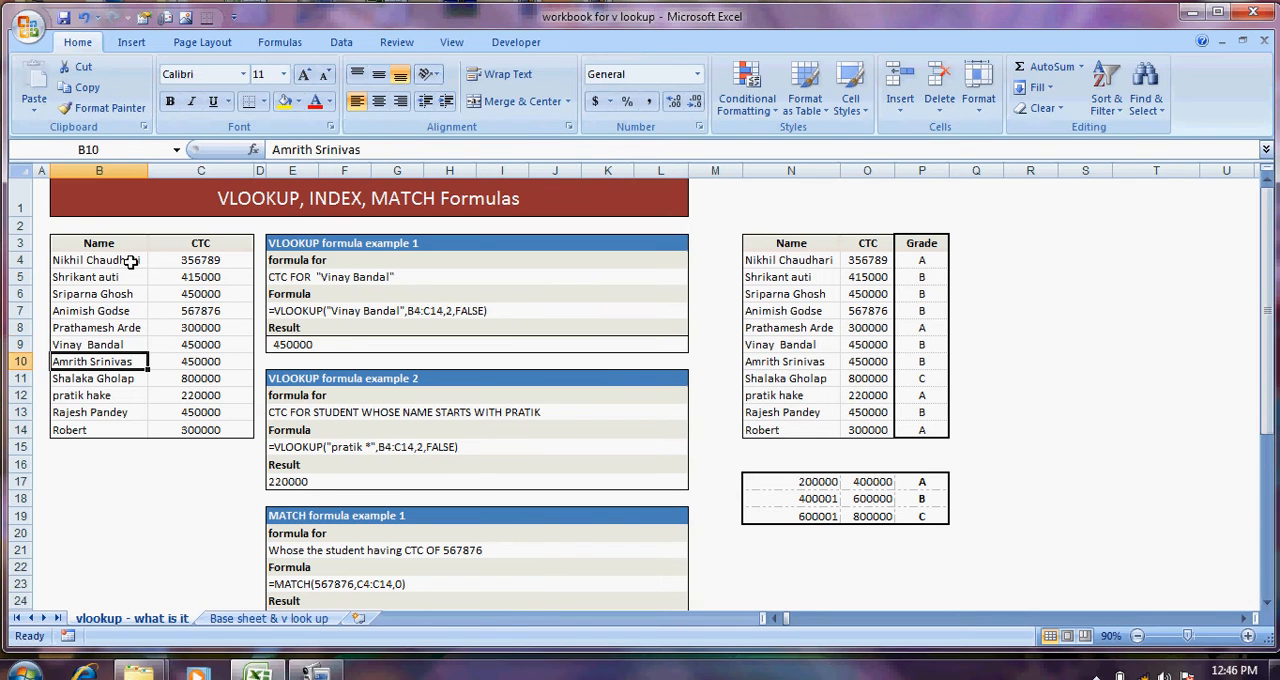
pyautogui.press('Down')
pyautogui.press('Right')
pyautogui.press('Up')
pyautogui.press('Up')
pyautogui.press('Up')
pyautogui.press('Up')
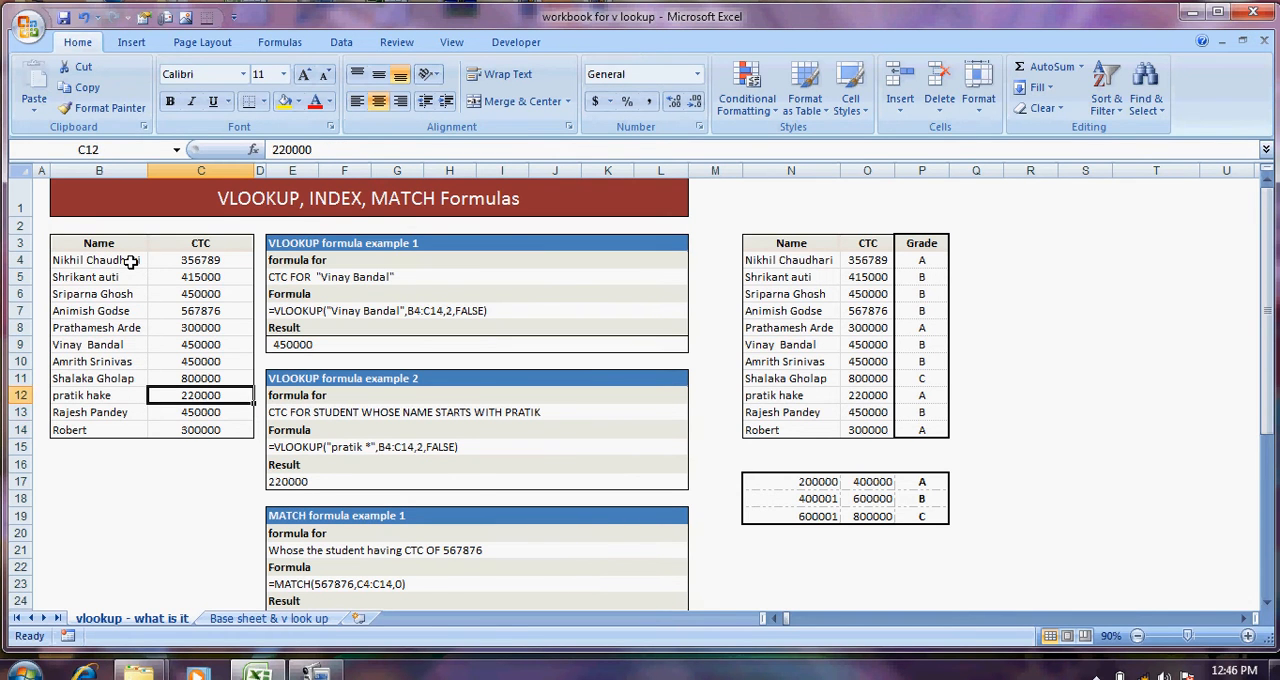
pyautogui.press('Up')
pyautogui.press('Up')
pyautogui.press('Up')
pyautogui.press('Up')
pyautogui.press('Up')
pyautogui.press('Up')
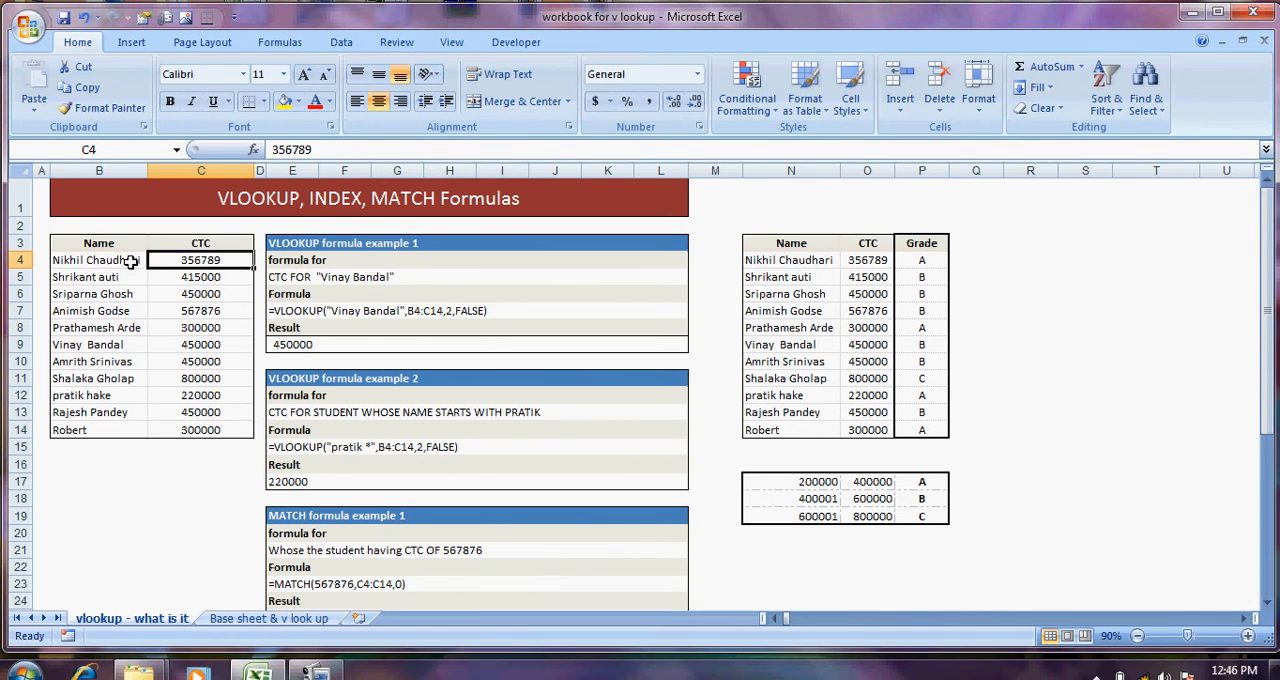
pyautogui.press('Left')
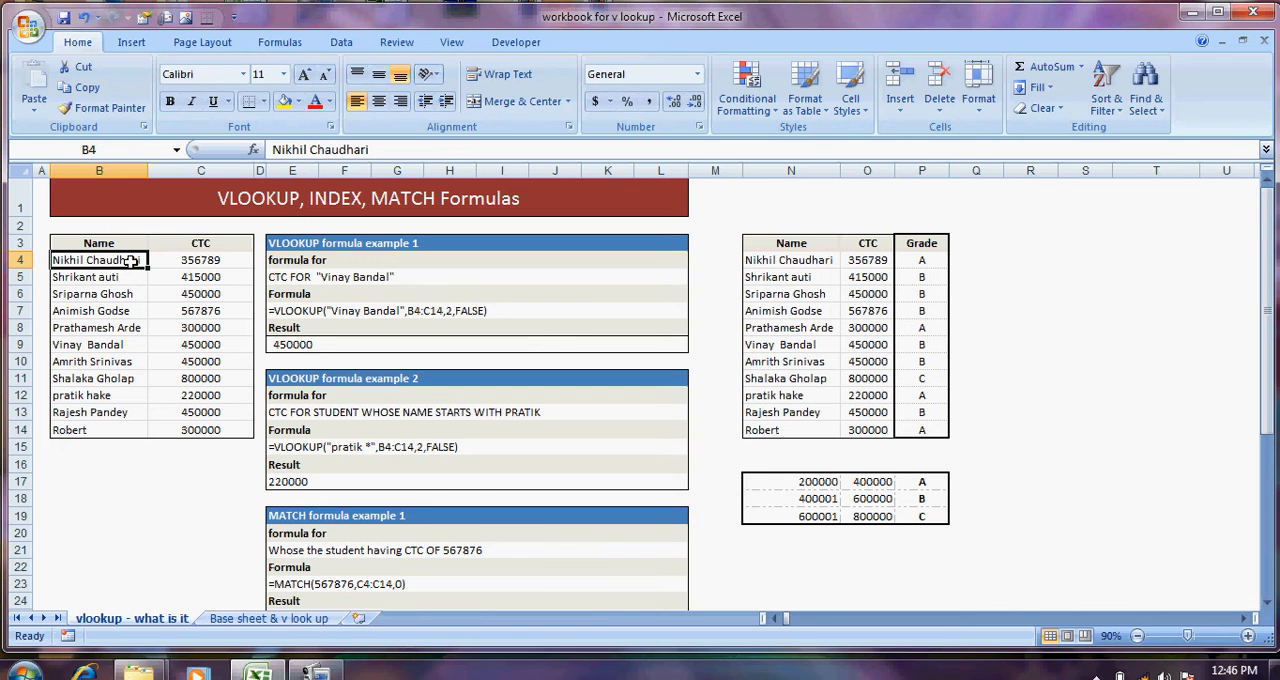
pyautogui.press('Right')
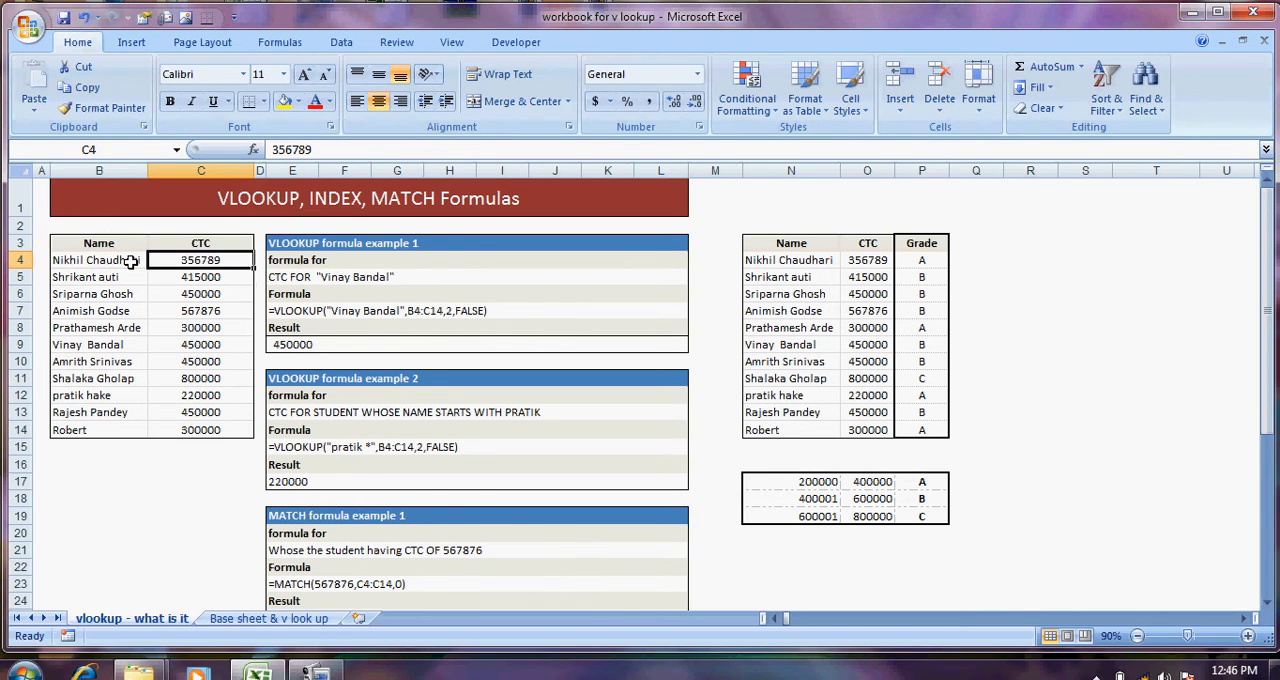
pyautogui.press('Down')
pyautogui.press('Down')
pyautogui.press('Down')
pyautogui.press('Down')
pyautogui.press('Down')
pyautogui.press('Down')
pyautogui.press('Down')
pyautogui.press('Down')
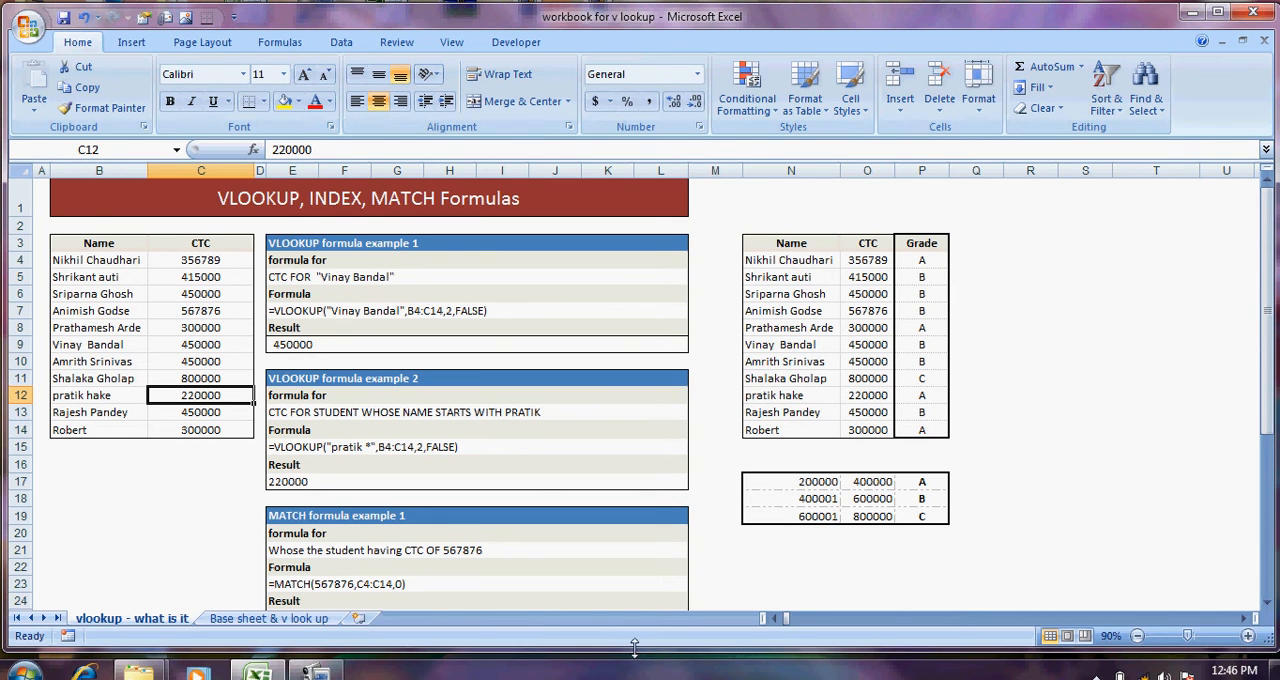
# Step: Examine what VLOOKUP formula example 1 looks up and the matching name and CTC cells in row 9 of the source table
pyautogui.moveTo(638, 651); pyautogui.dragTo(638, 660)
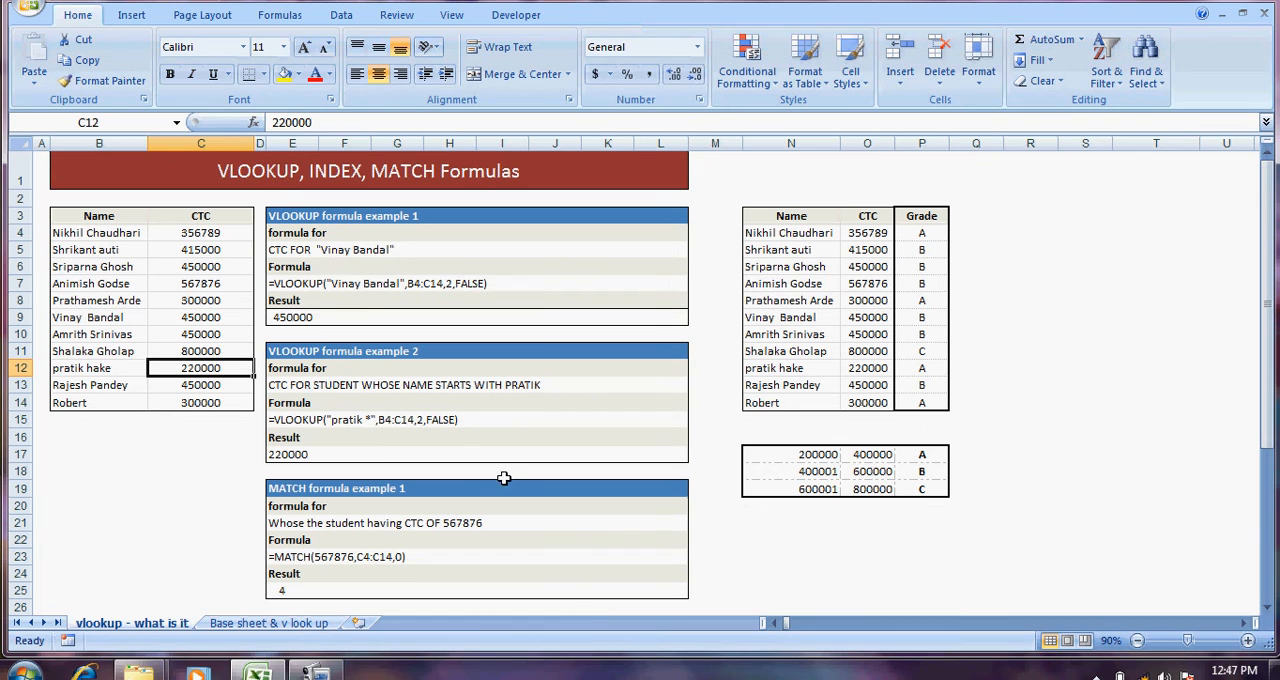
pyautogui.click(373, 317)
pyautogui.click(206, 232)
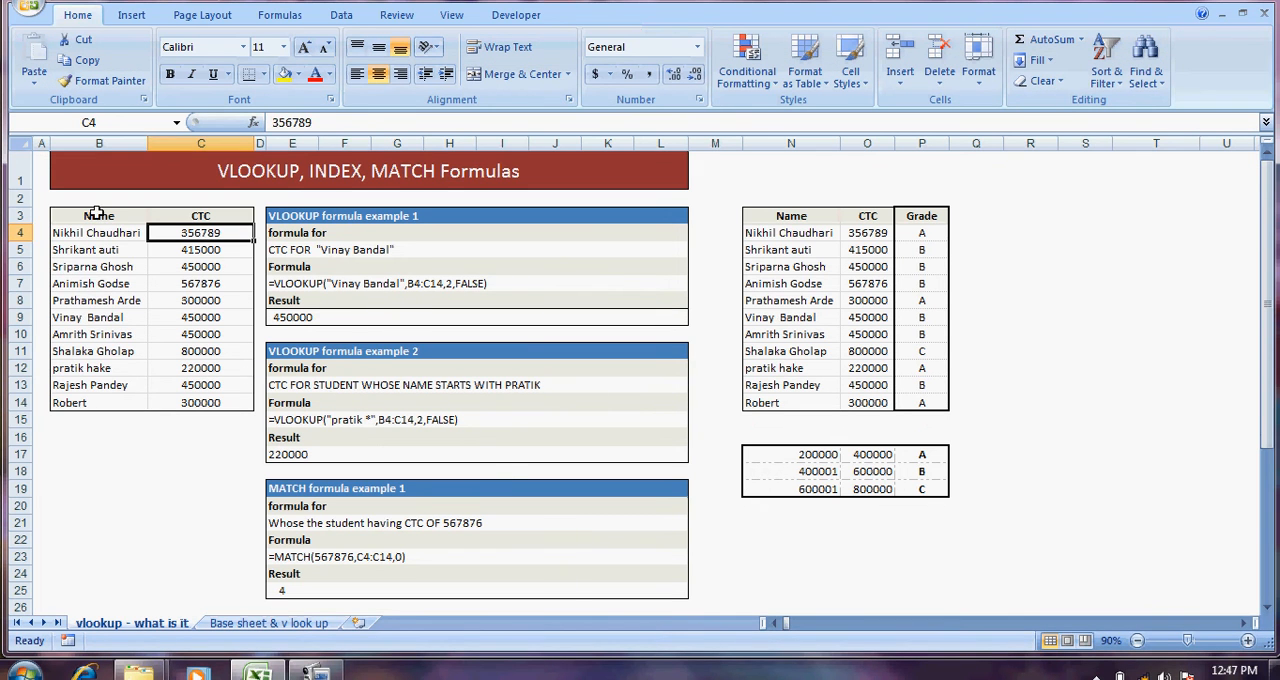
pyautogui.moveTo(91, 232); pyautogui.dragTo(91, 368)
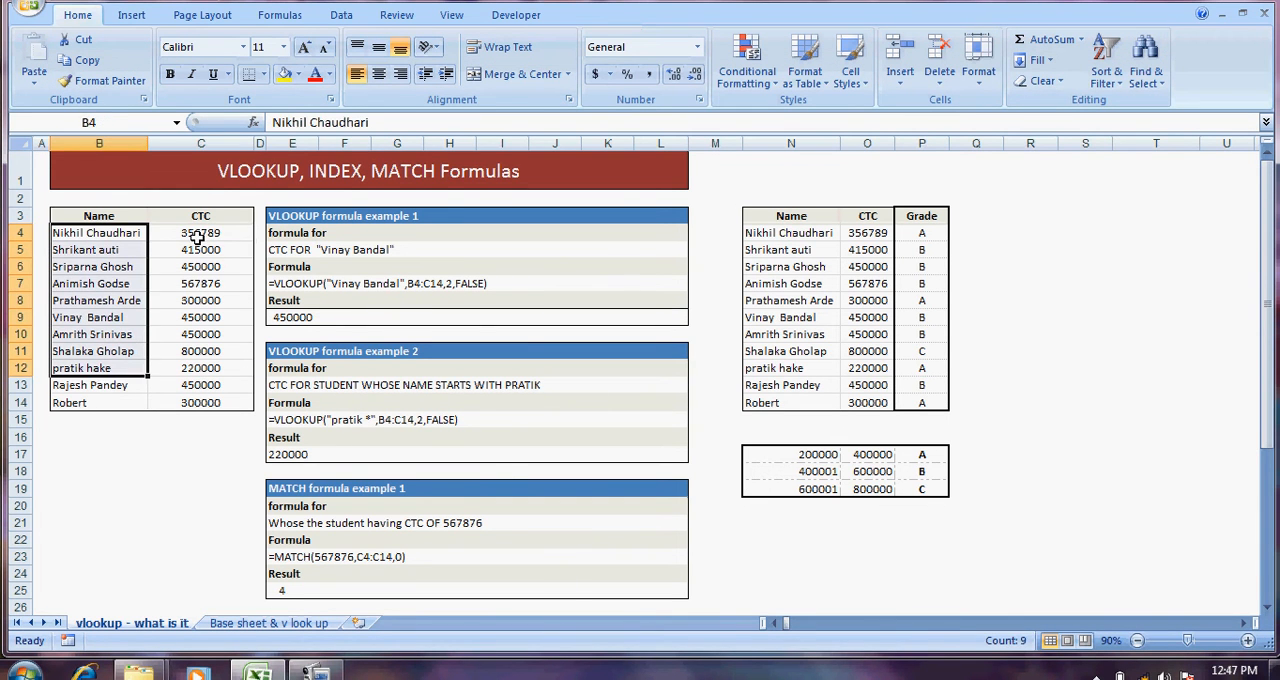
pyautogui.moveTo(205, 232); pyautogui.dragTo(200, 388)
pyautogui.click(200, 283)
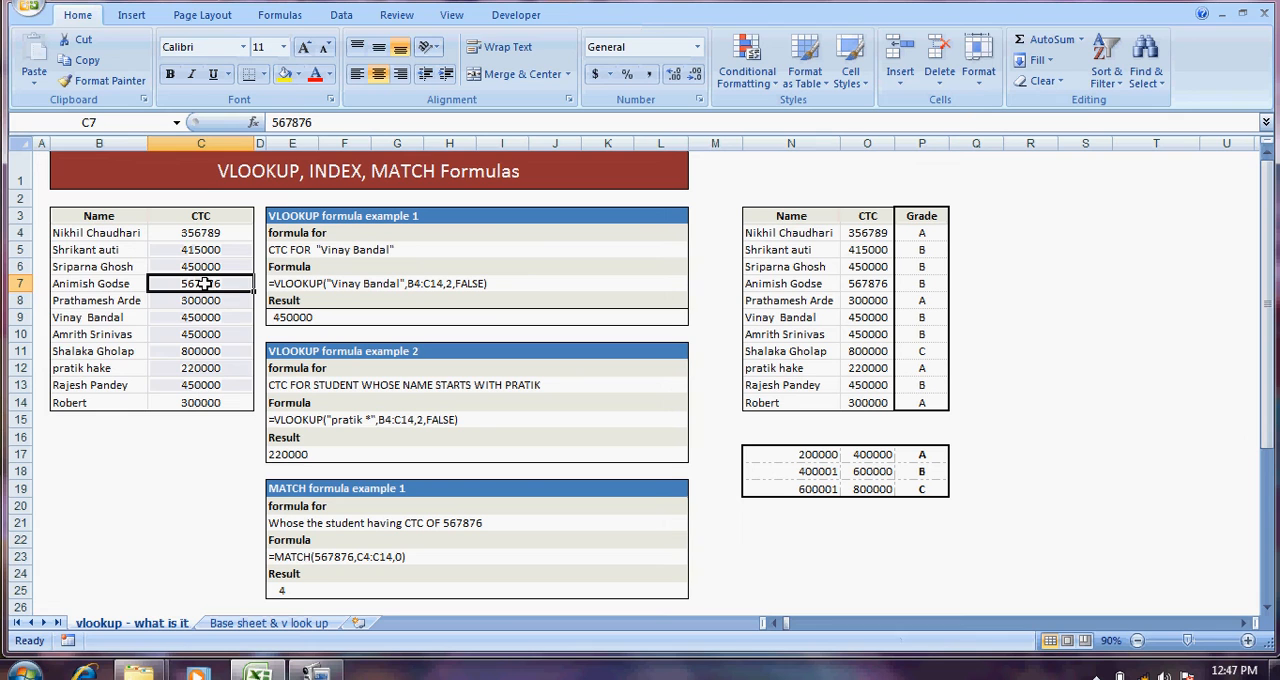
pyautogui.click(283, 247)
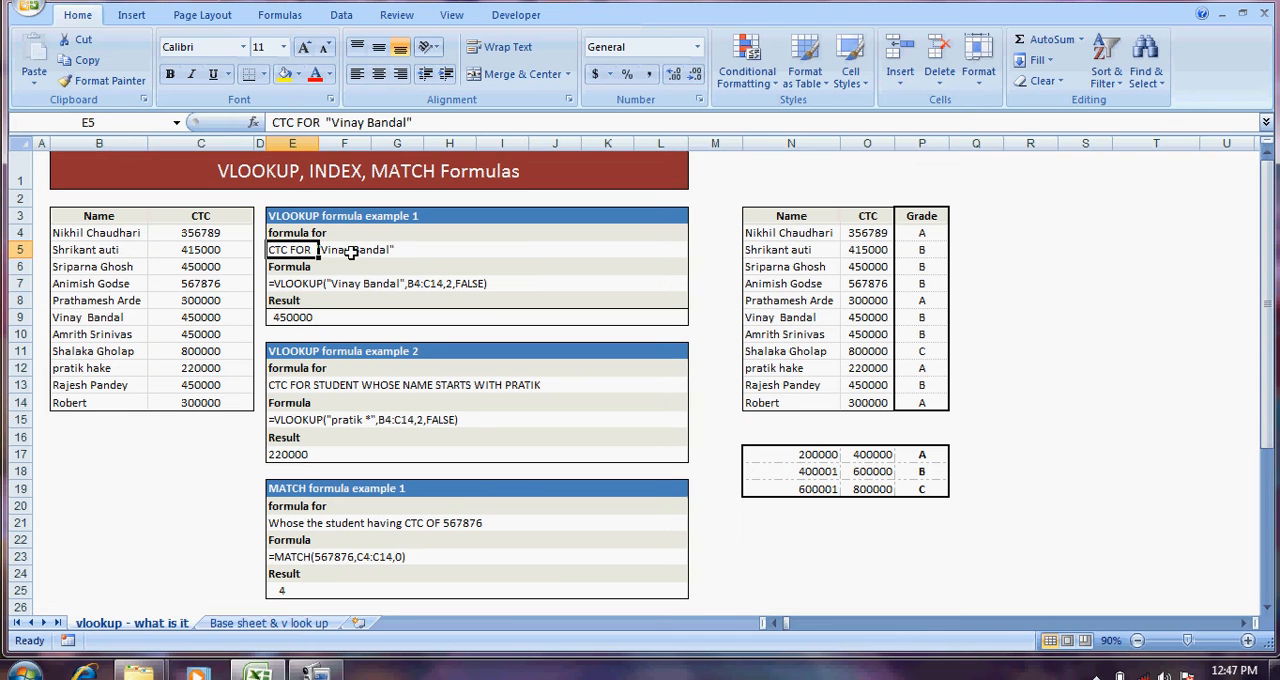
pyautogui.click(352, 252)
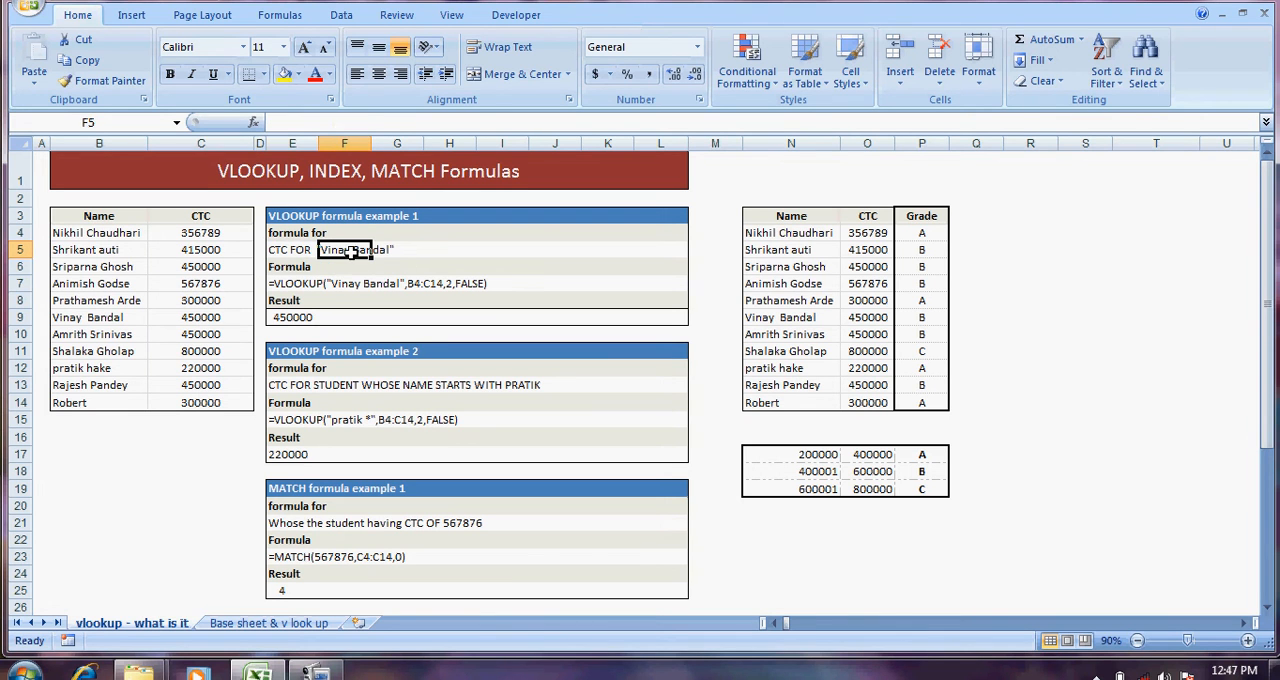
pyautogui.click(481, 266)
pyautogui.moveTo(101, 234); pyautogui.dragTo(96, 300)
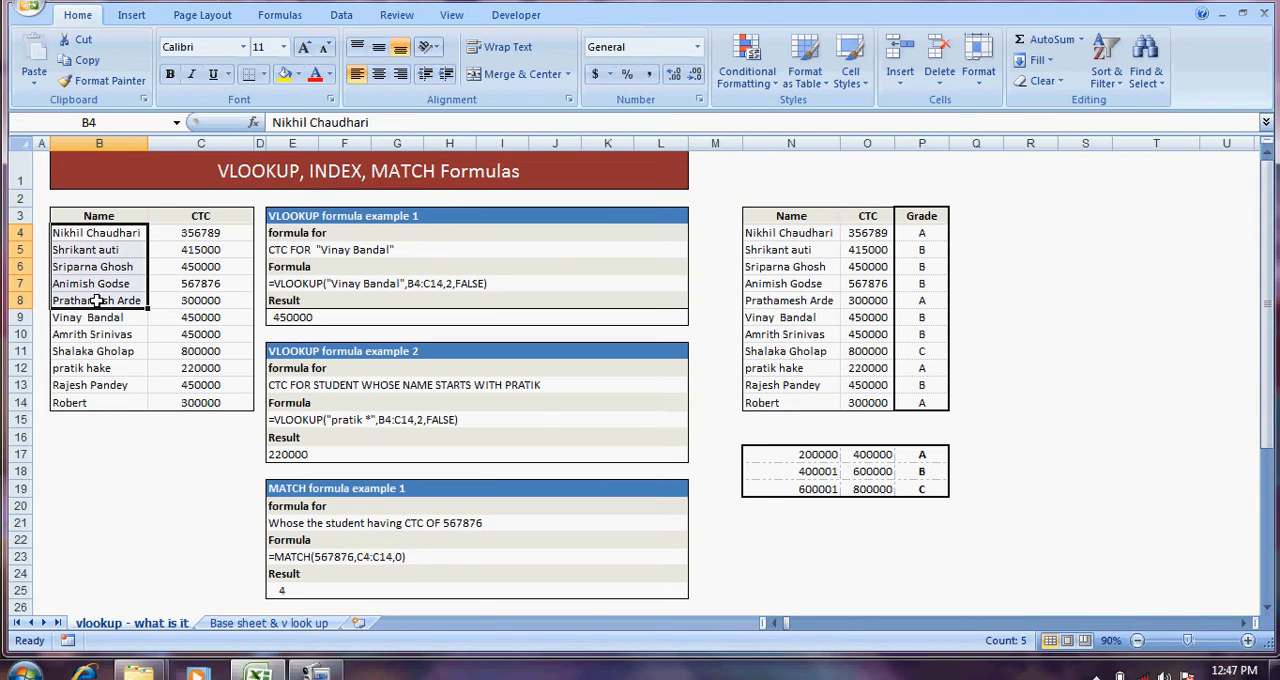
pyautogui.click(94, 320)
pyautogui.click(207, 319)
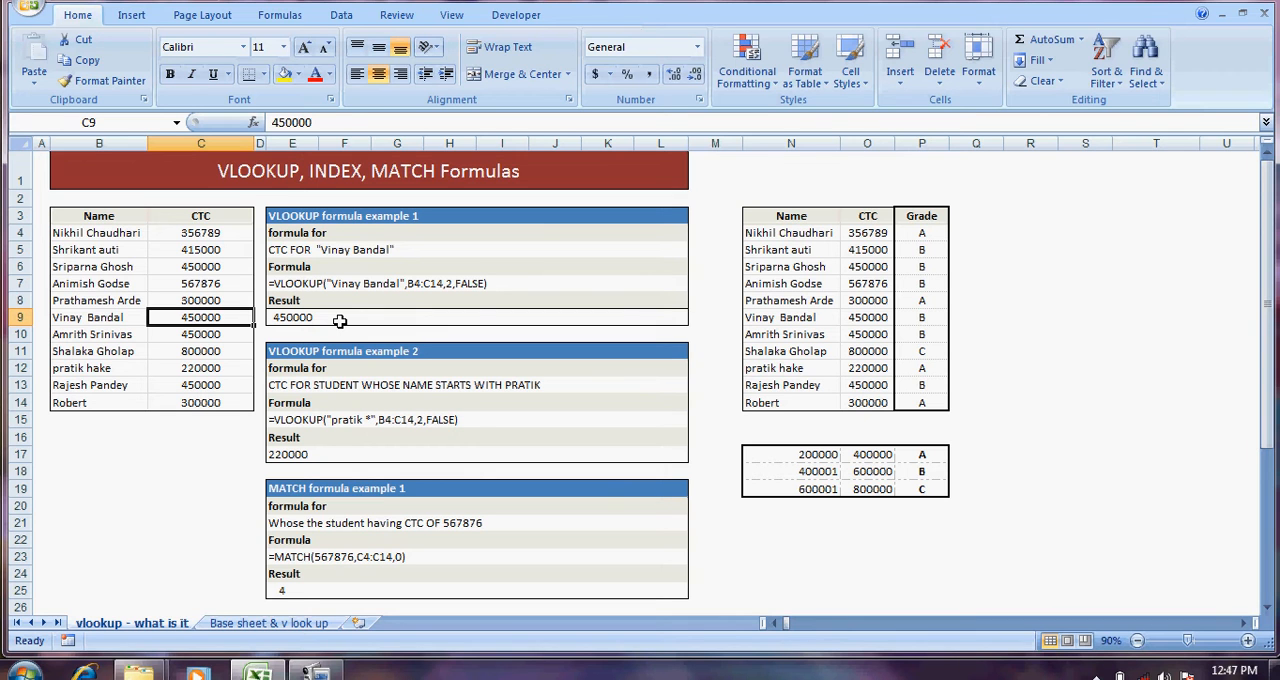
# Step: Insert a blank column before column M and format it the same as the column to its right
pyautogui.rightClick(724, 140)
pyautogui.click(770, 242)
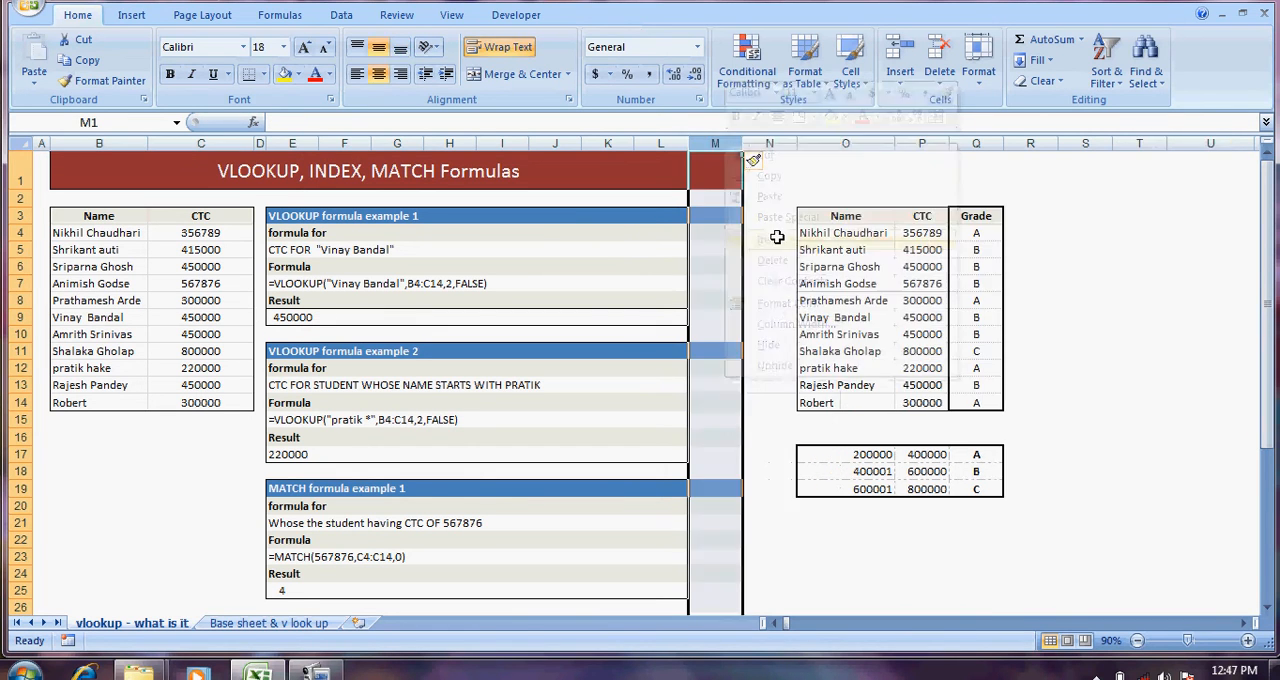
pyautogui.click(855, 215)
pyautogui.click(760, 161)
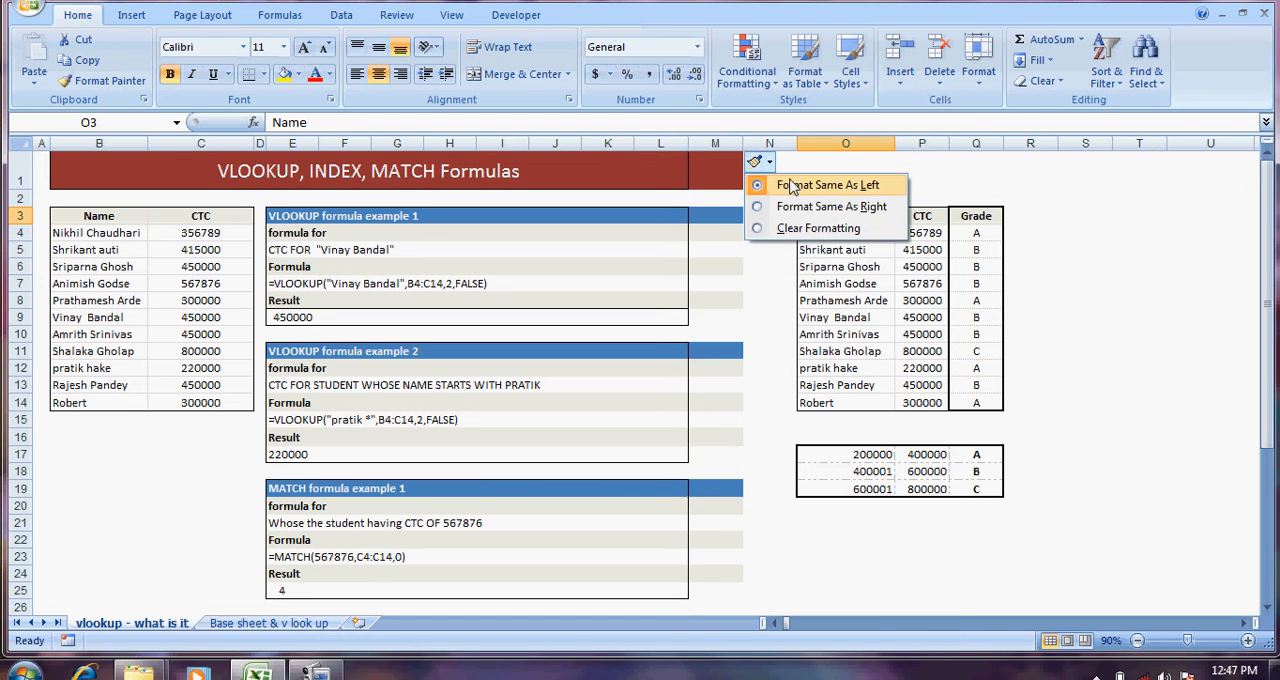
pyautogui.click(830, 207)
pyautogui.click(726, 198)
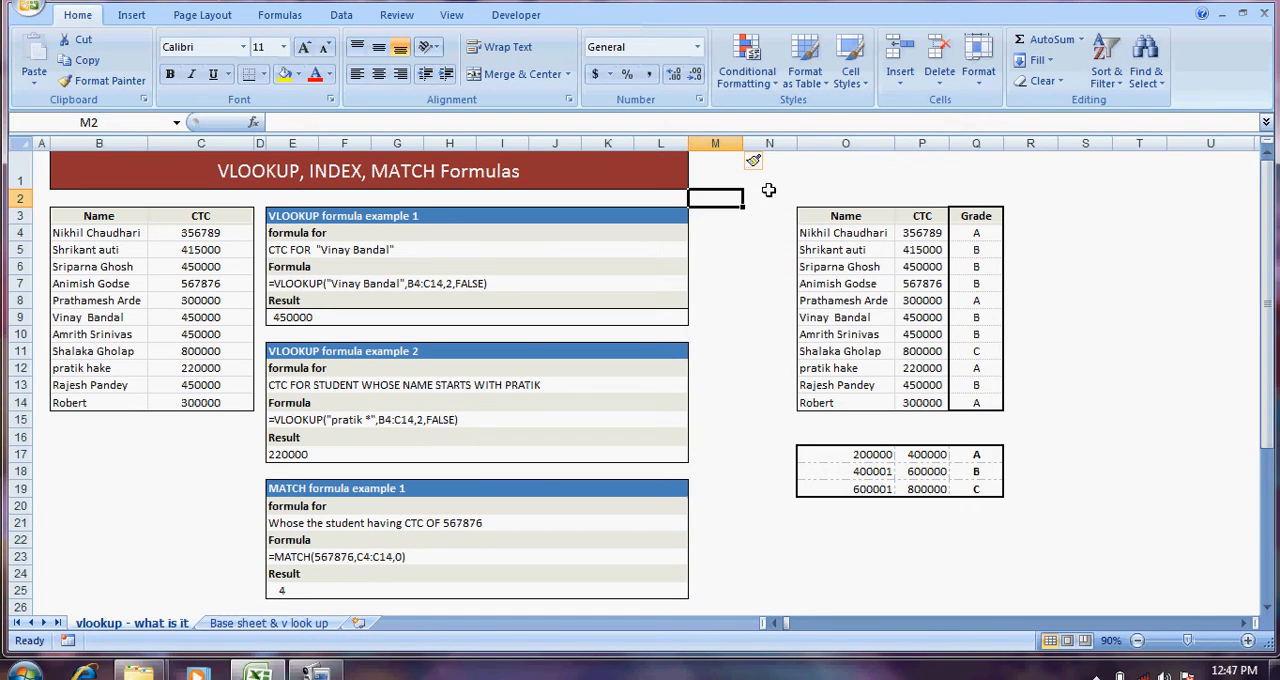
# Step: Insert two more blank columns before columns M and N, formatted the same as the columns to their right
pyautogui.click(725, 140)
pyautogui.rightClick(735, 143)
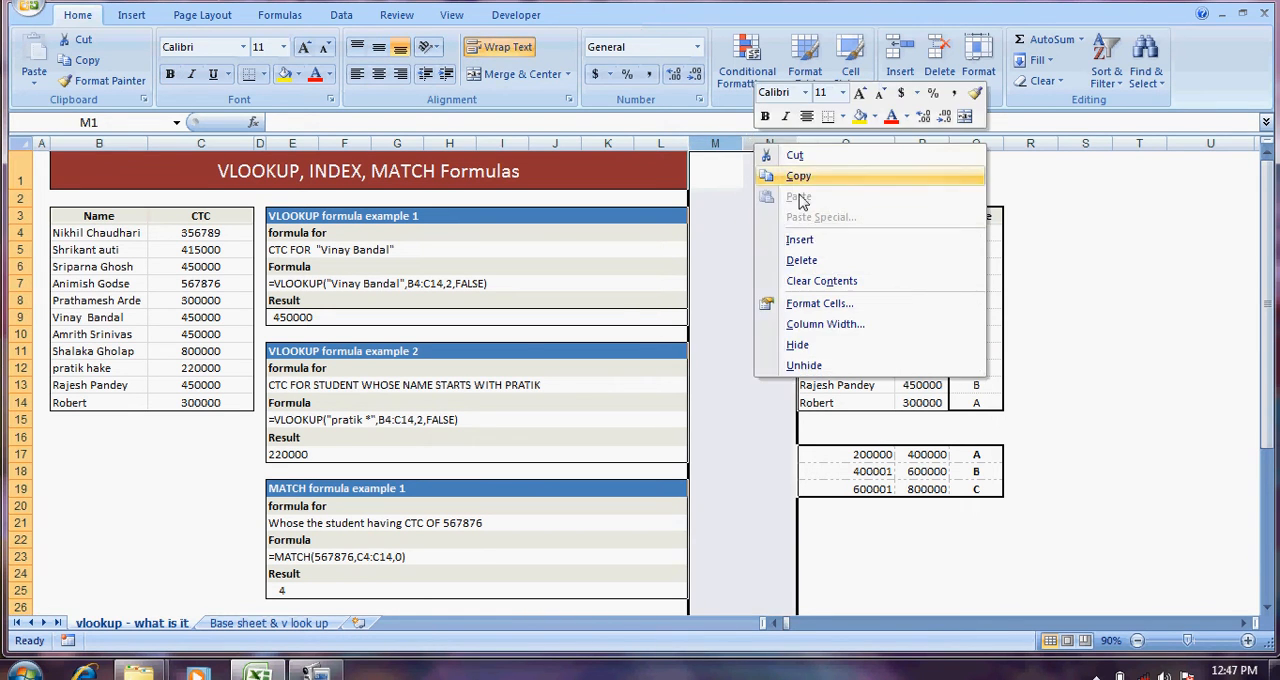
pyautogui.click(790, 241)
pyautogui.click(813, 162)
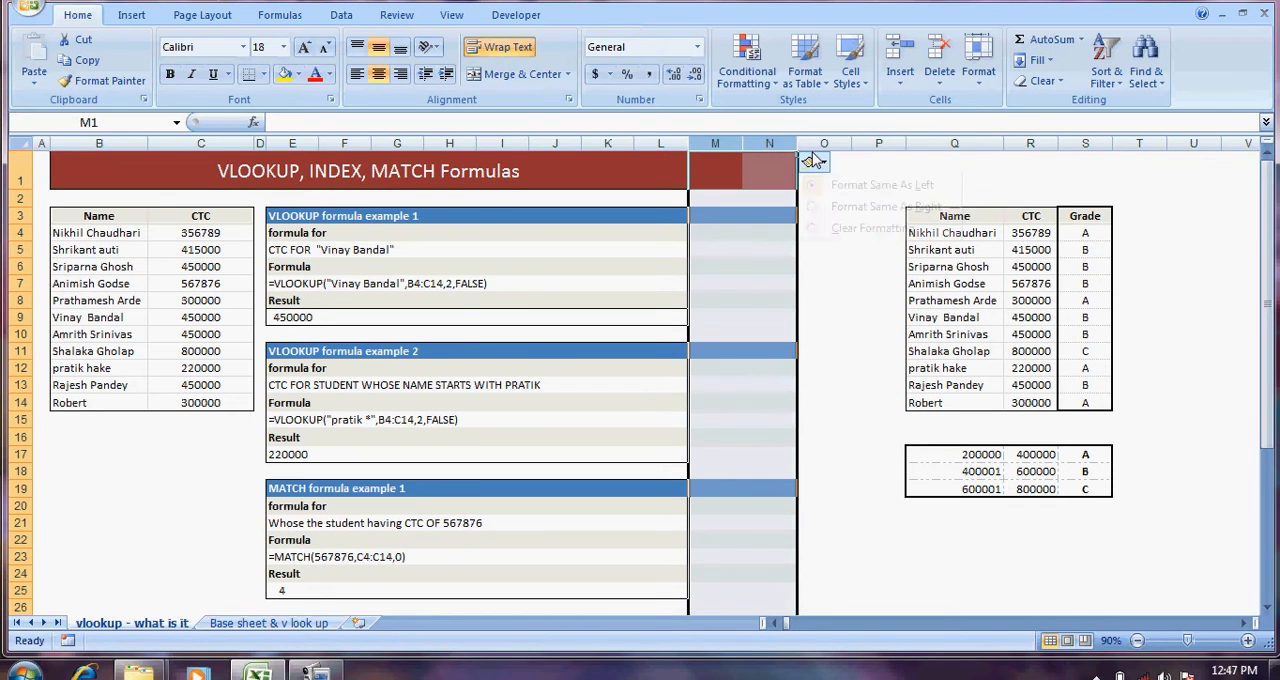
pyautogui.click(836, 207)
pyautogui.click(823, 212)
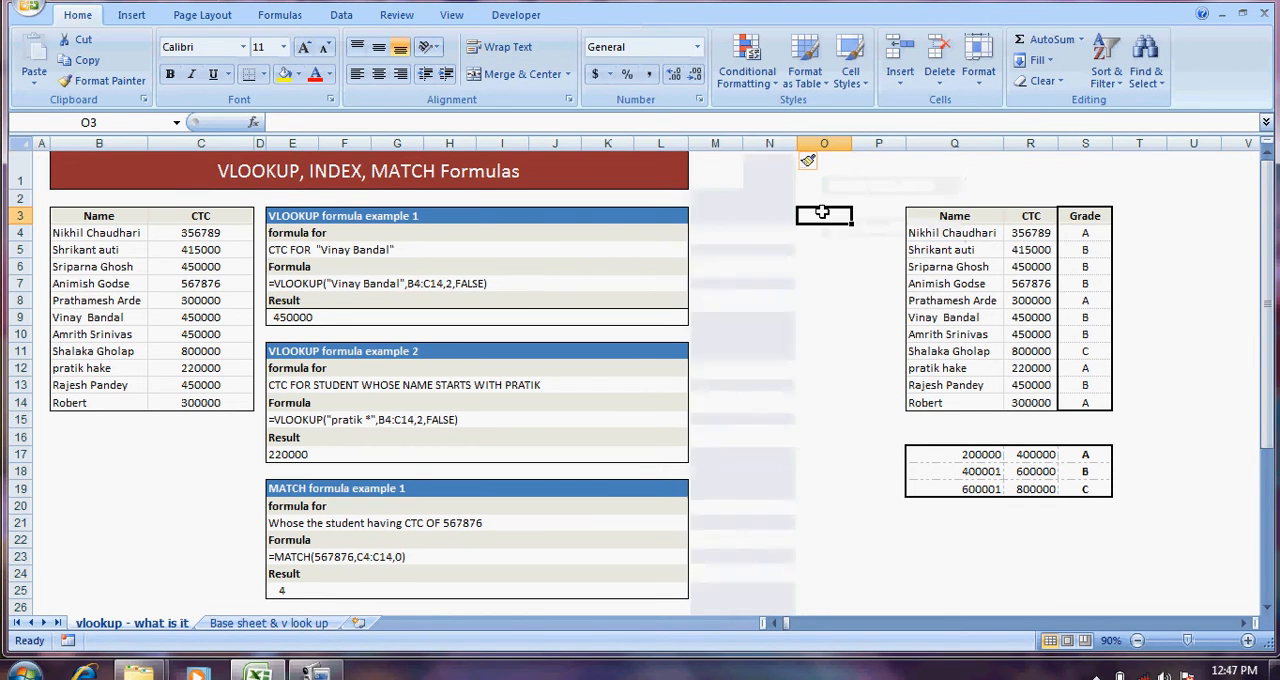
pyautogui.click(753, 216)
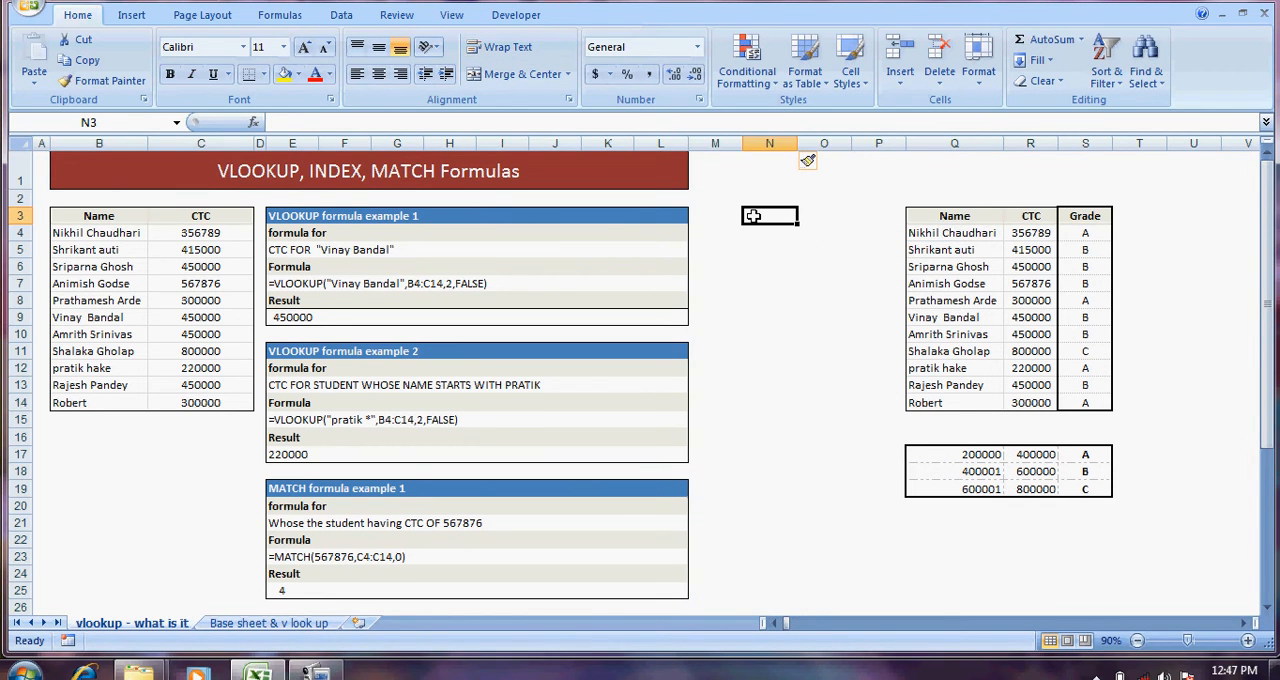
# Step: Begin a VLOOKUP formula in cell M6, beside VLOOKUP formula example 1
pyautogui.click(322, 284)
pyautogui.click(724, 267)
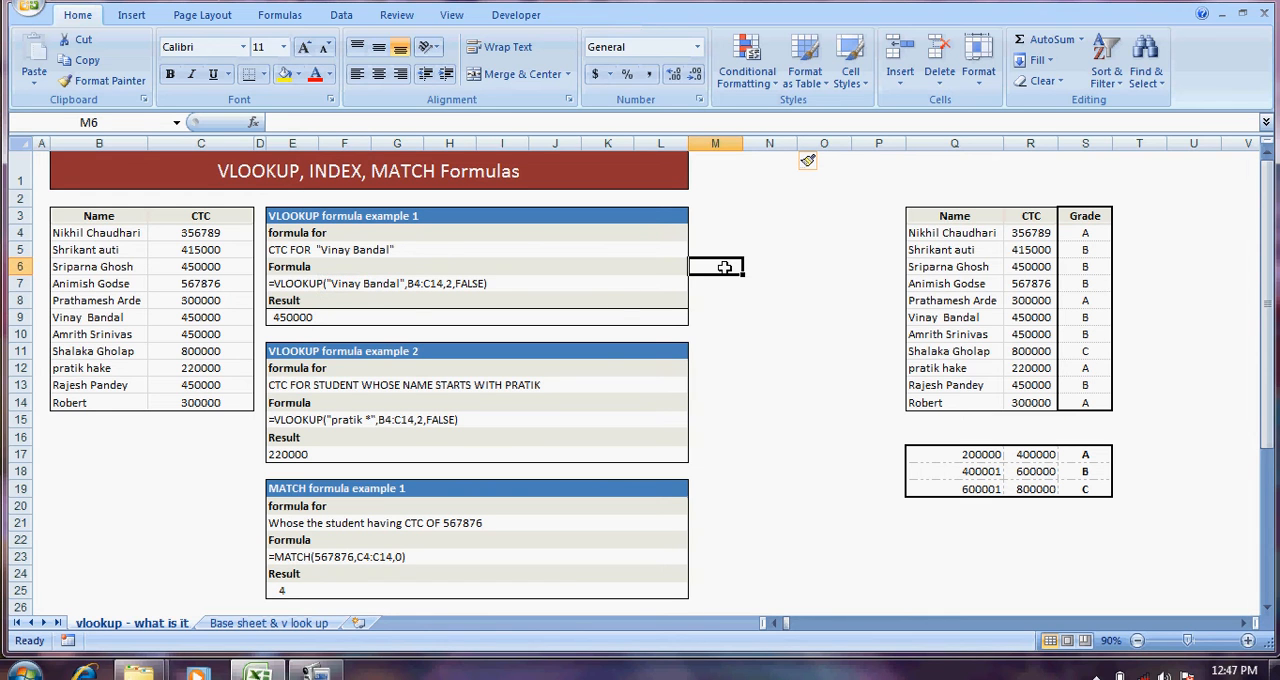
pyautogui.write('=')
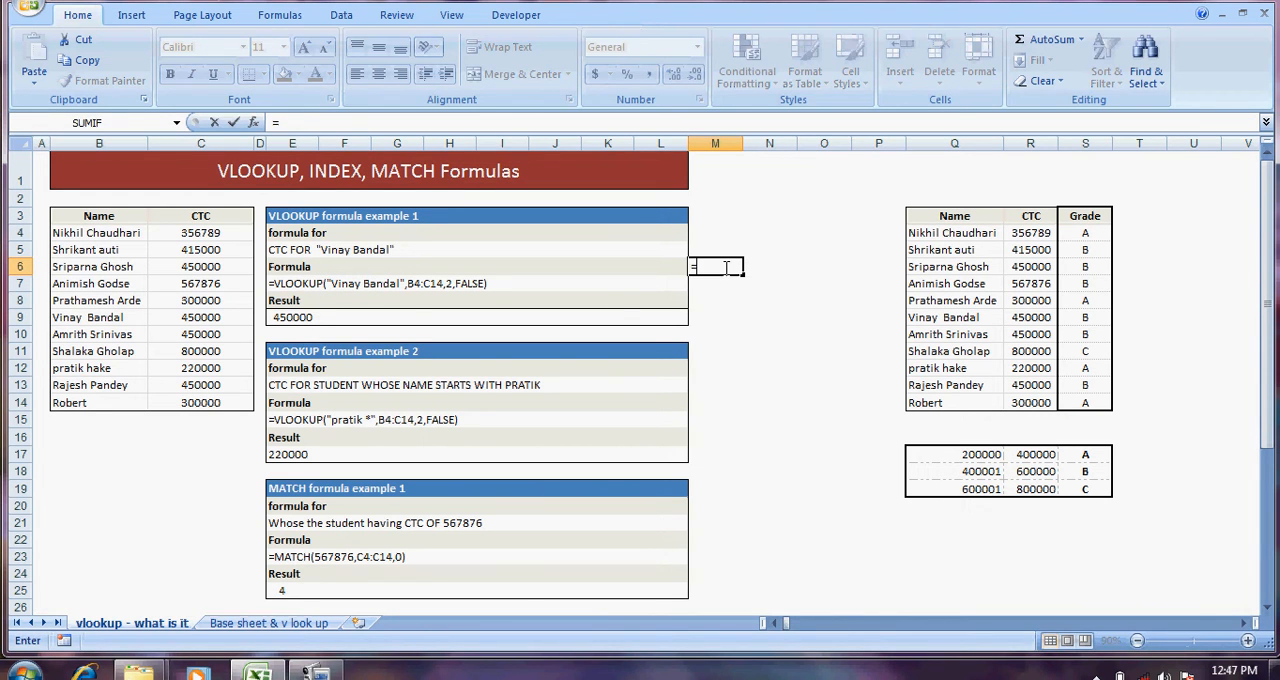
pyautogui.write('vloo')
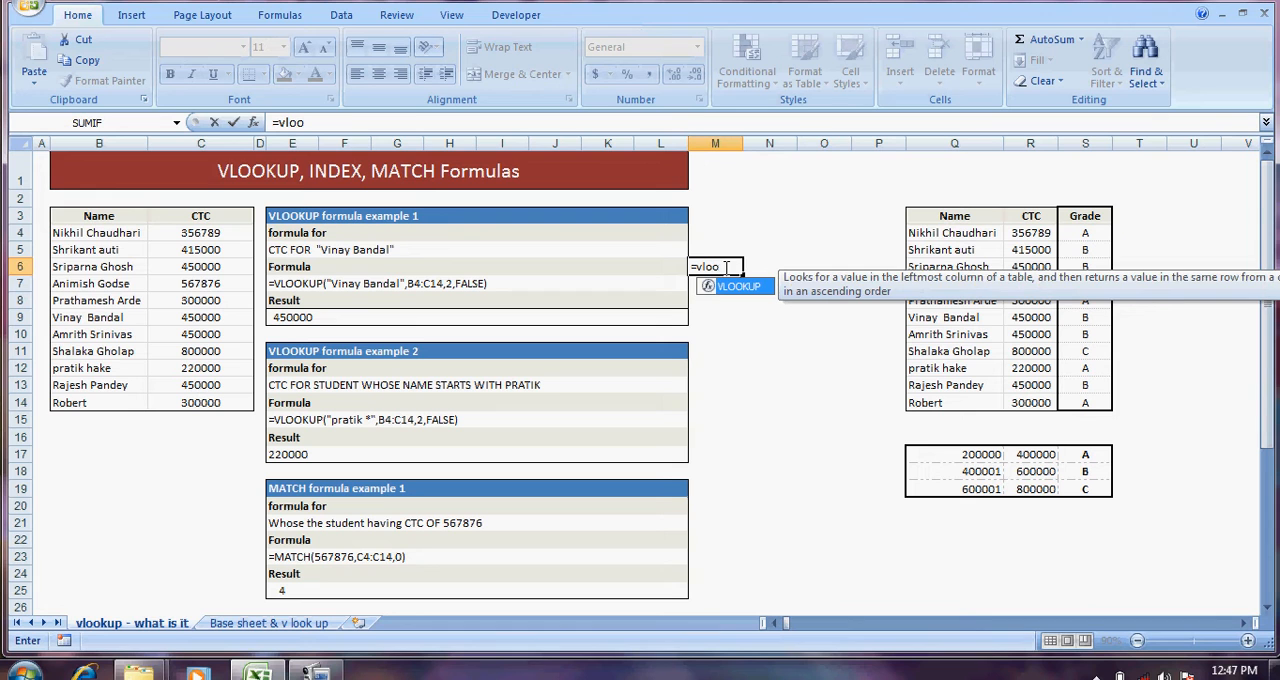
pyautogui.press('Tab')
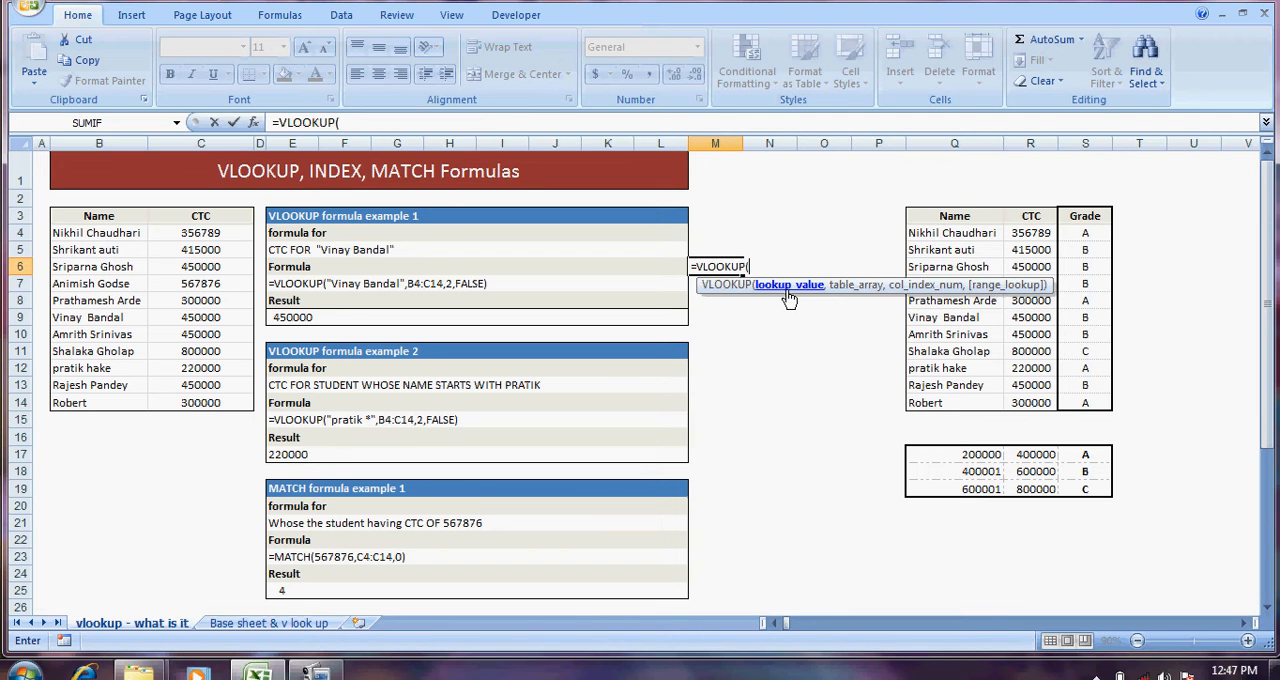
pyautogui.write('inaybandal')
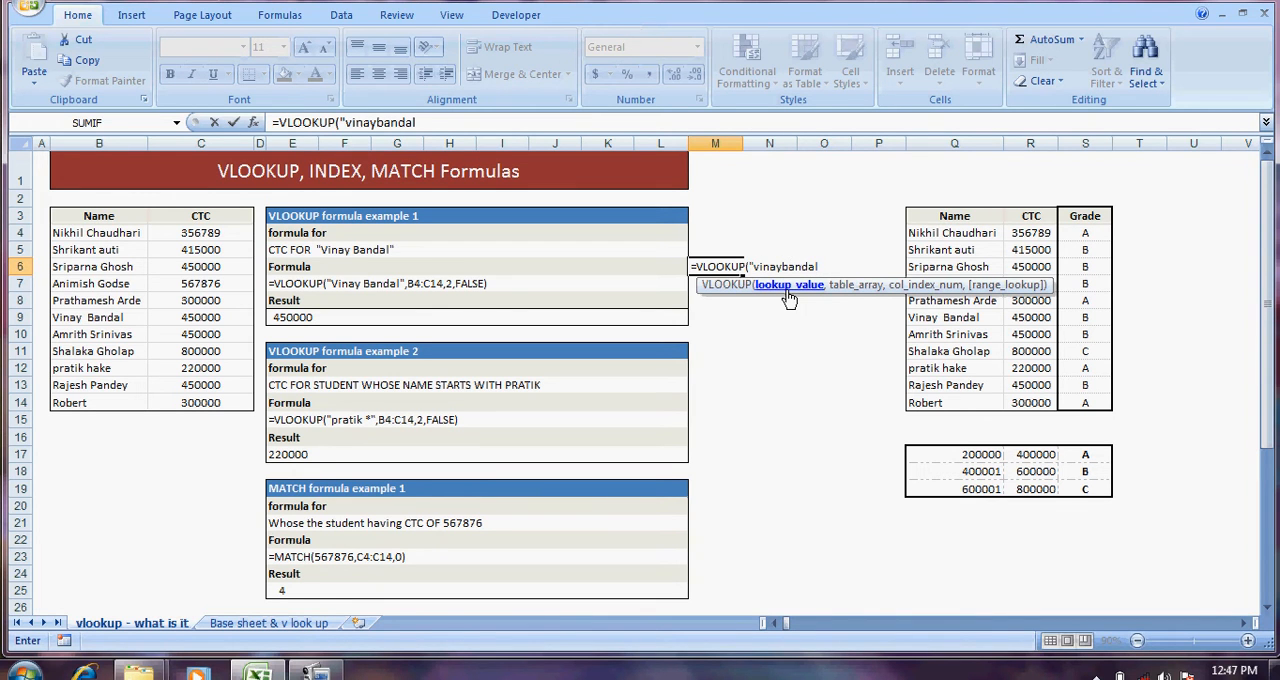
pyautogui.click(456, 121)
pyautogui.press('BackSpace')
pyautogui.press('BackSpace')
pyautogui.press('BackSpace')
pyautogui.press('BackSpace')
pyautogui.press('BackSpace')
pyautogui.press('BackSpace')
pyautogui.press('BackSpace')
pyautogui.press('BackSpace')
pyautogui.press('BackSpace')
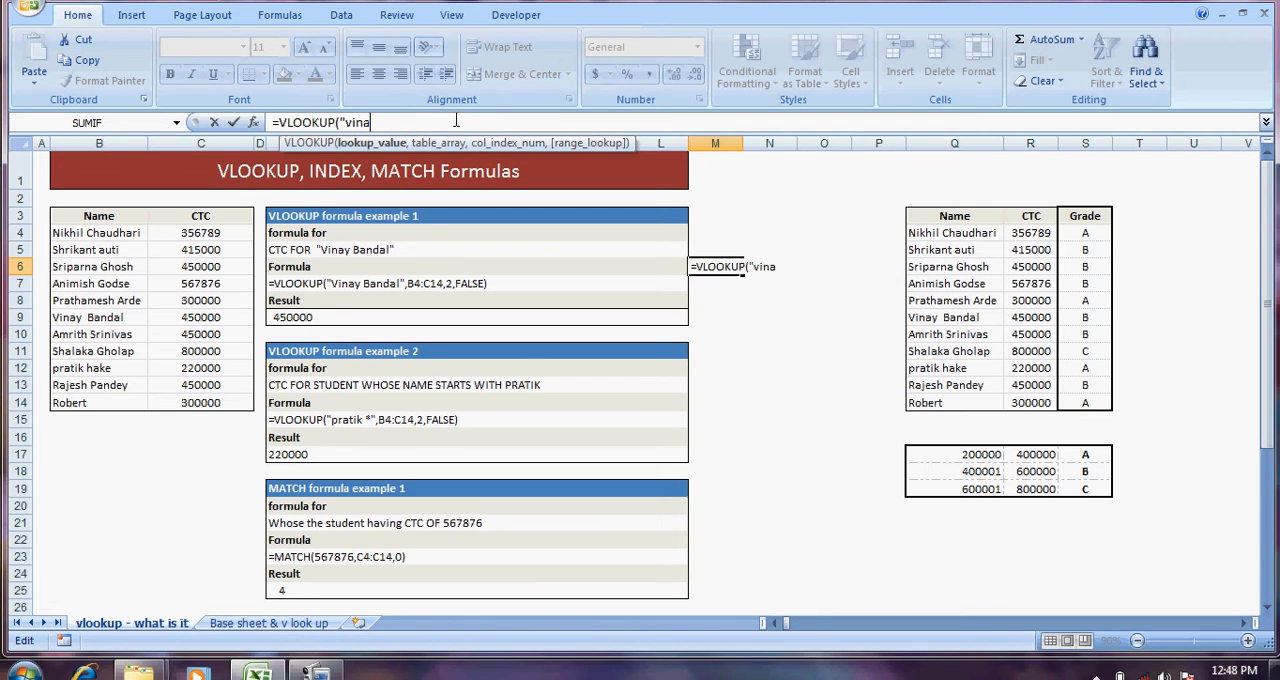
pyautogui.press('BackSpace')
pyautogui.press('BackSpace')
pyautogui.click(86, 316)
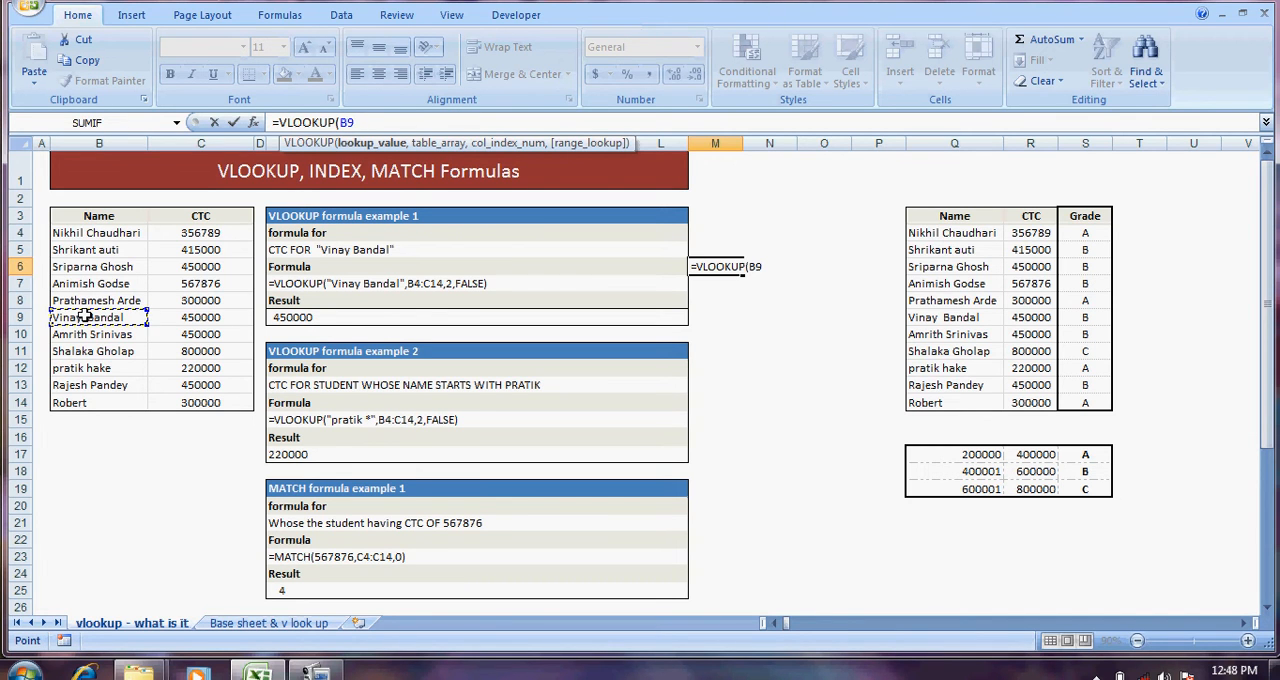
pyautogui.write(',')
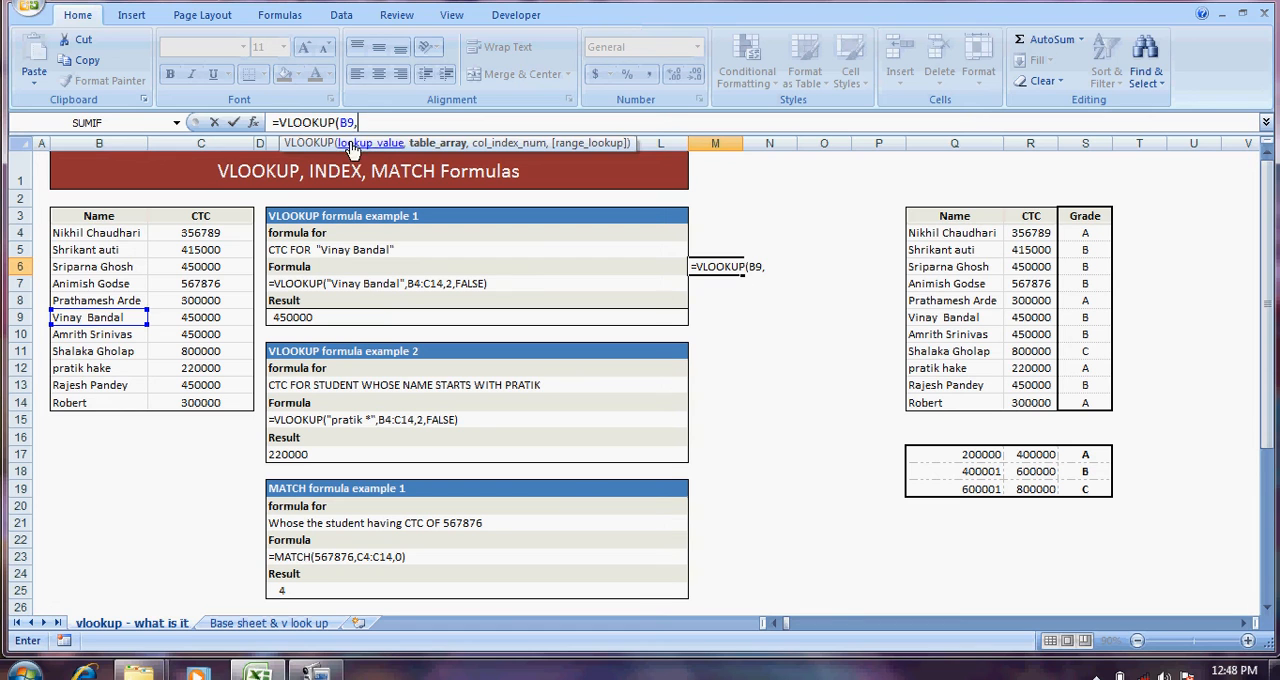
pyautogui.write(',')
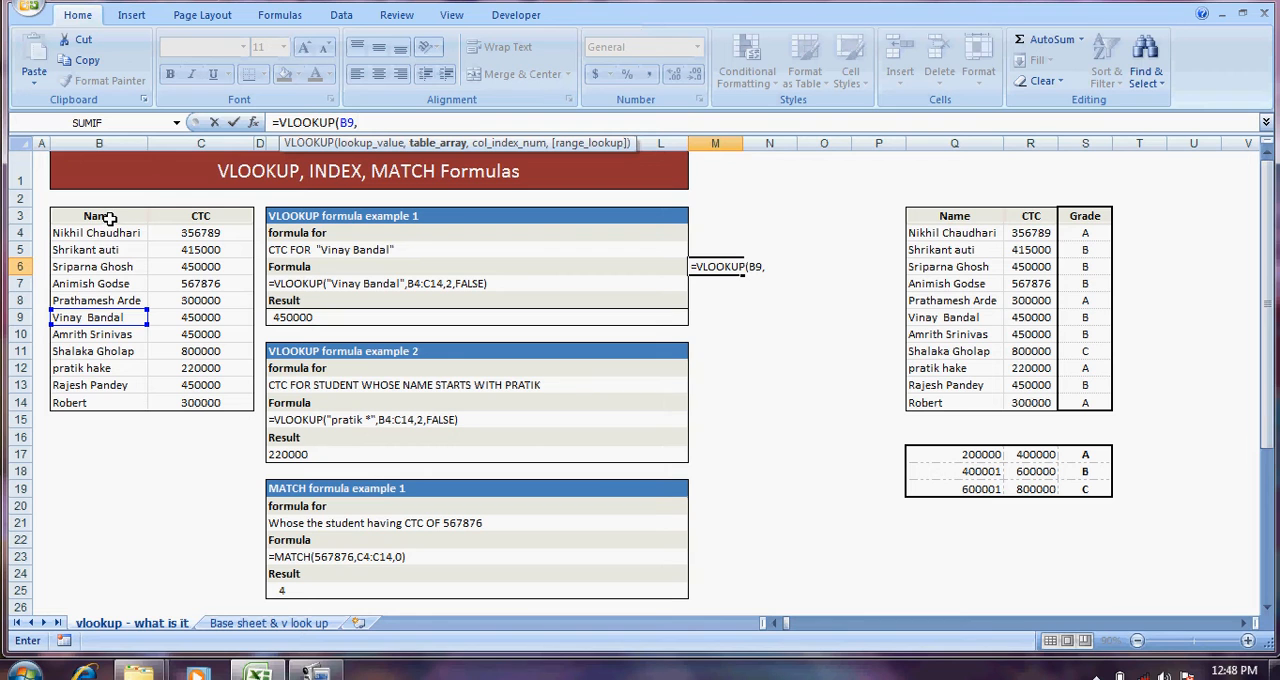
pyautogui.moveTo(105, 232); pyautogui.dragTo(153, 395)
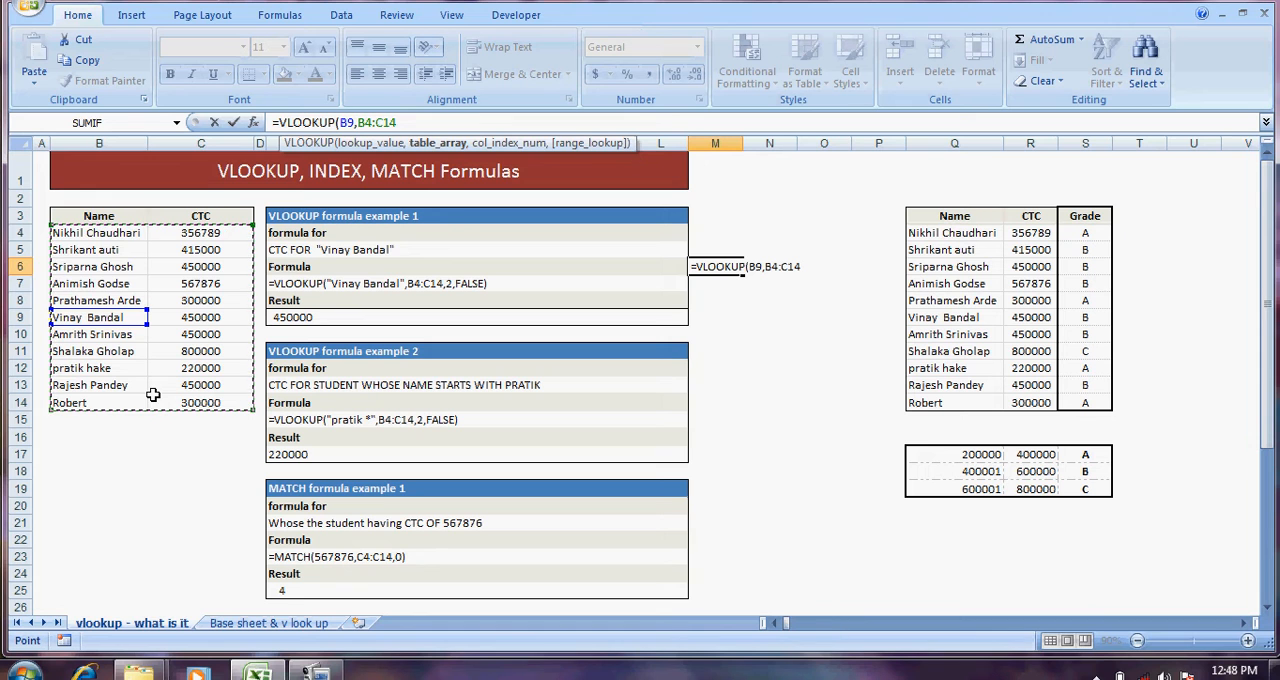
pyautogui.write(',')
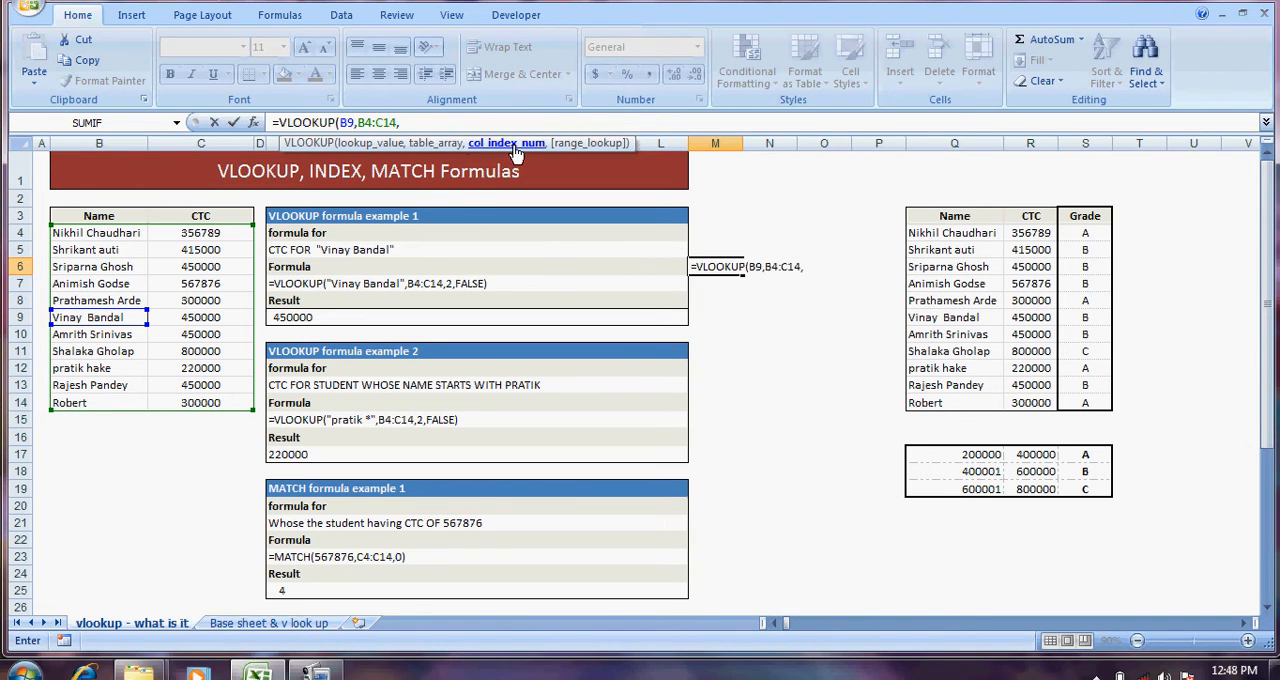
pyautogui.click(253, 122)
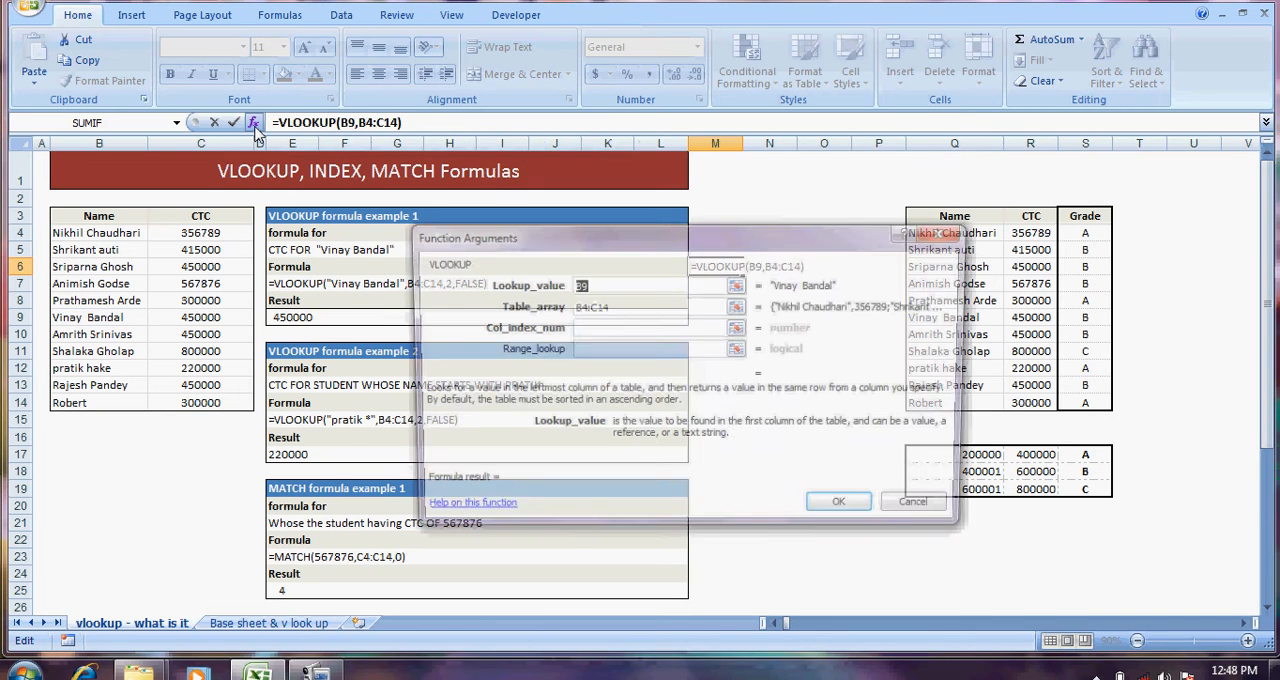
pyautogui.click(576, 328)
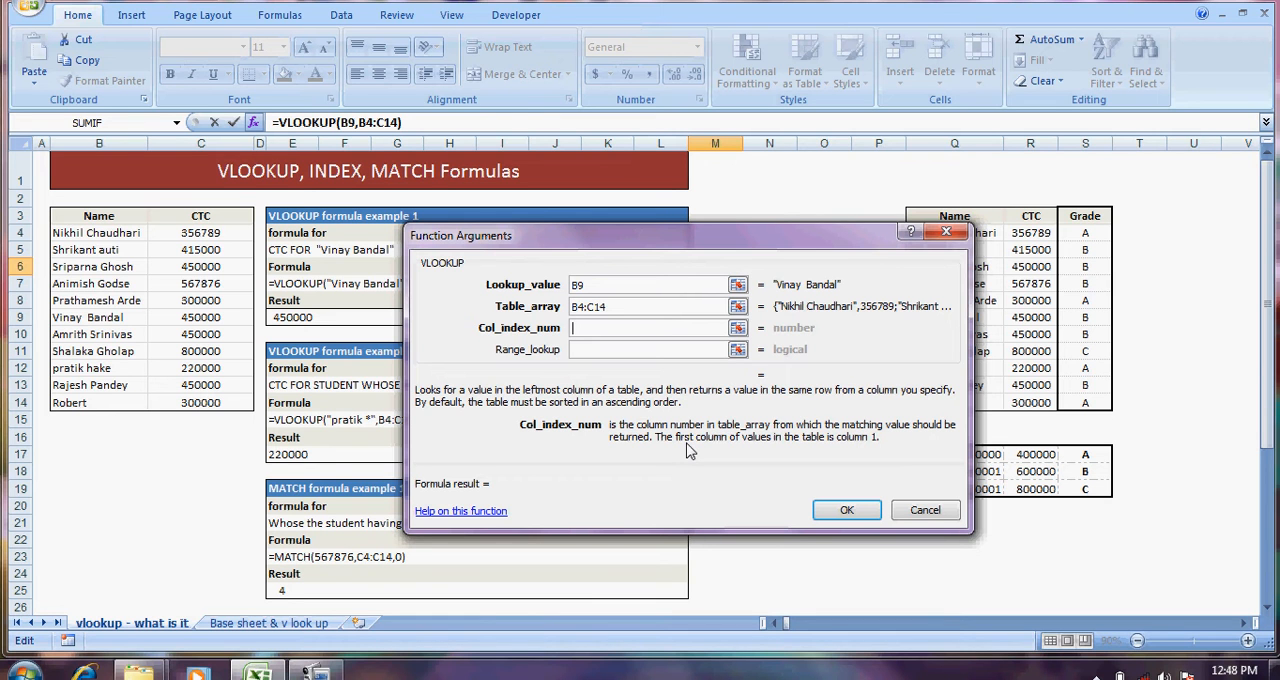
pyautogui.click(910, 513)
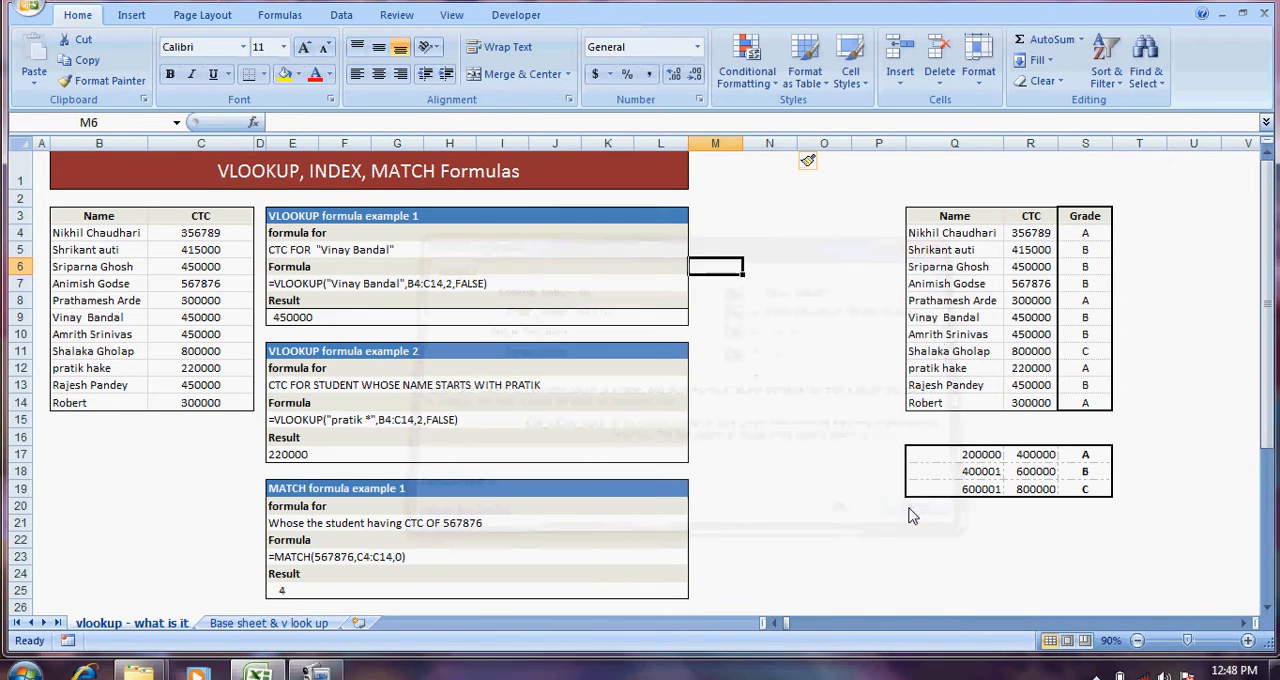
# Step: Start a VLOOKUP formula in cell M6 with cell B9 as the lookup value
pyautogui.write('=valoo')
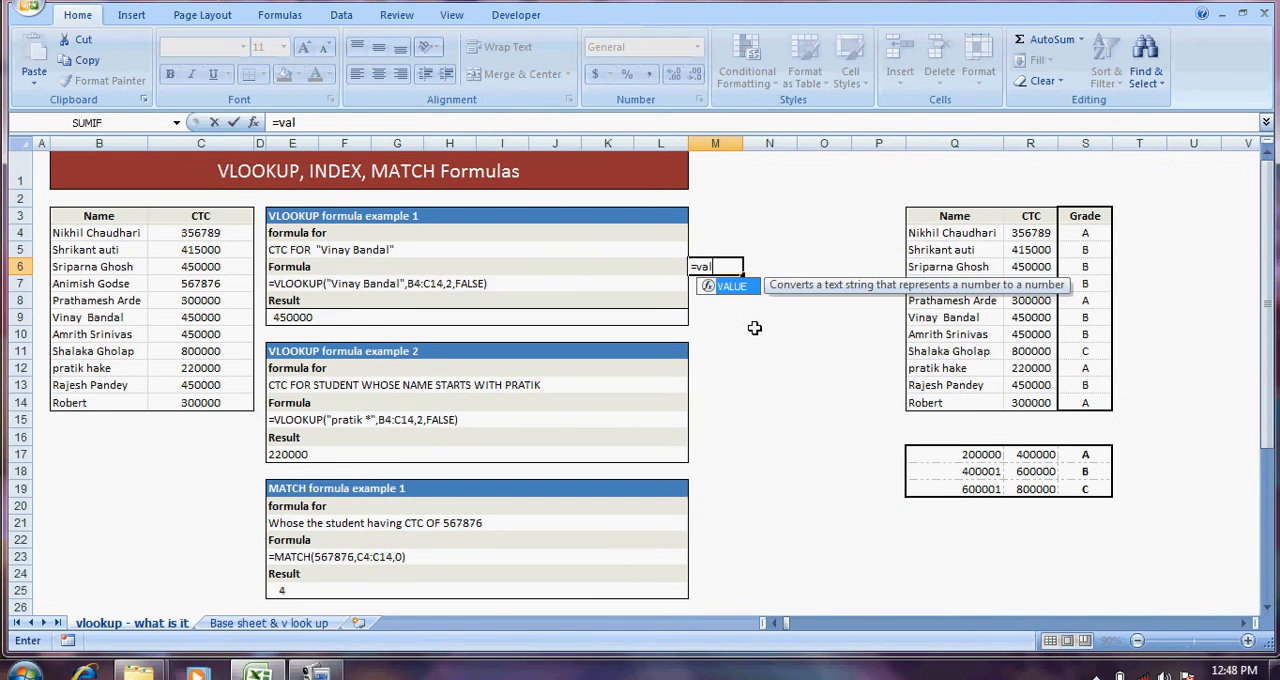
pyautogui.press('BackSpace')
pyautogui.press('BackSpace')
pyautogui.press('BackSpace')
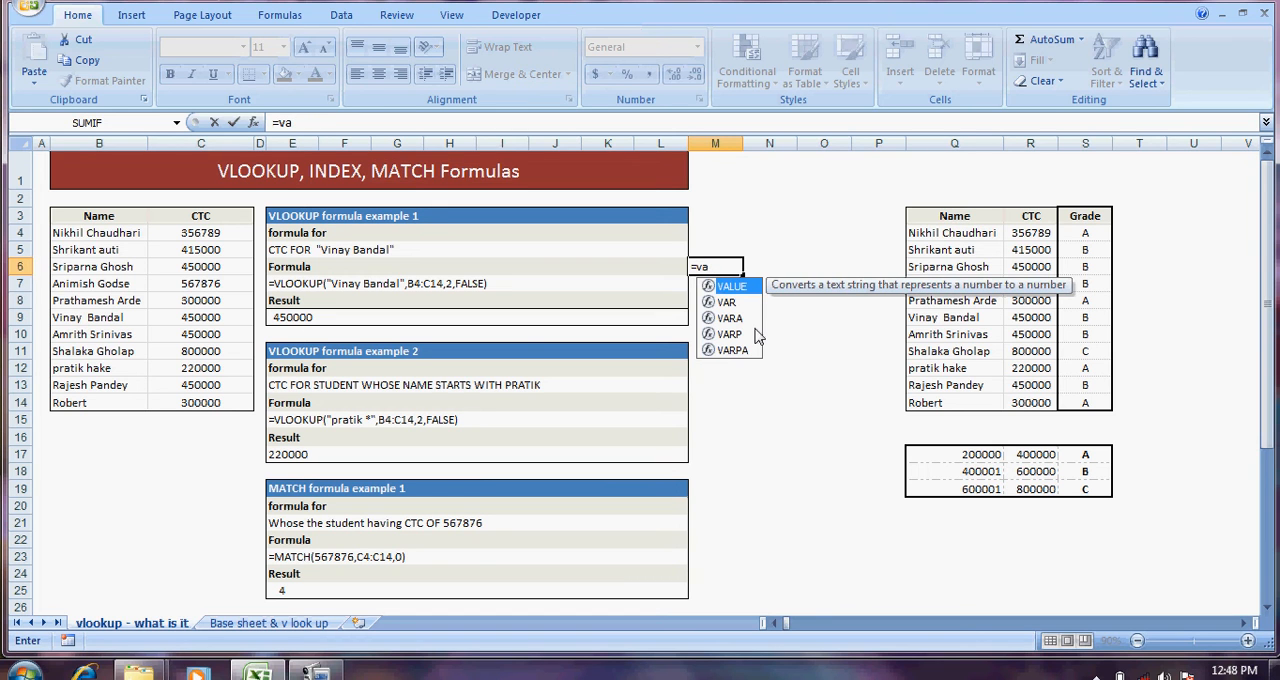
pyautogui.press('BackSpace')
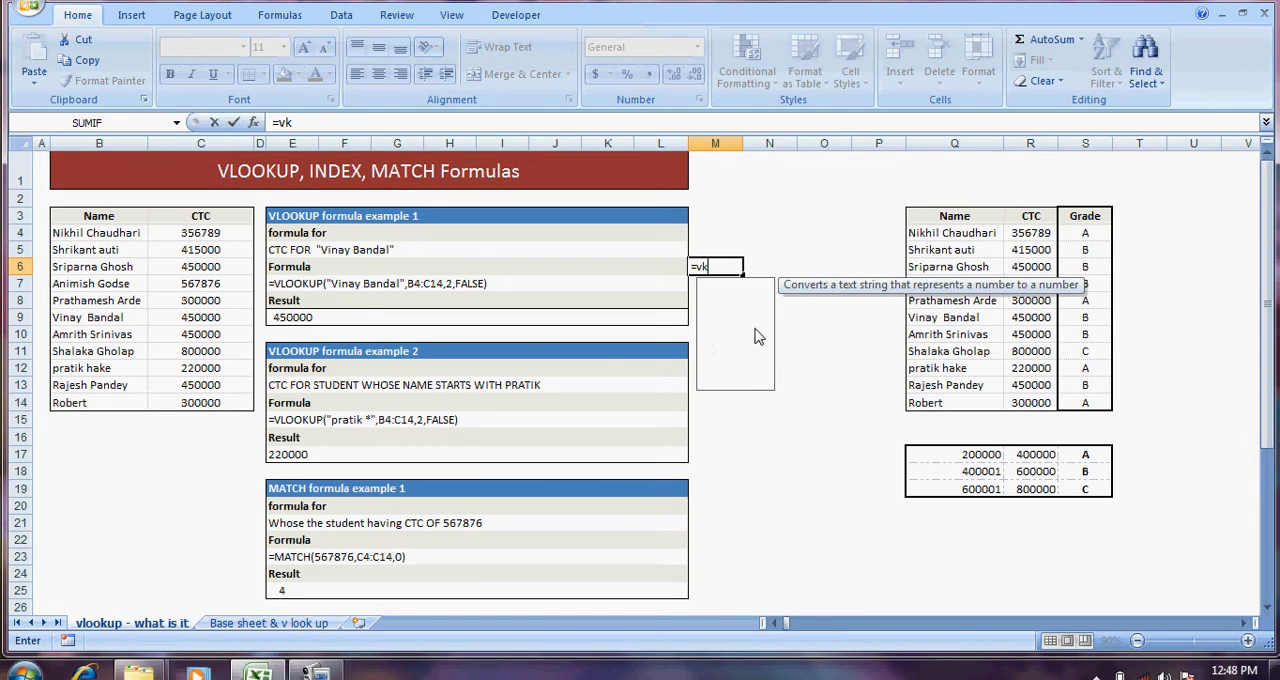
pyautogui.write('l')
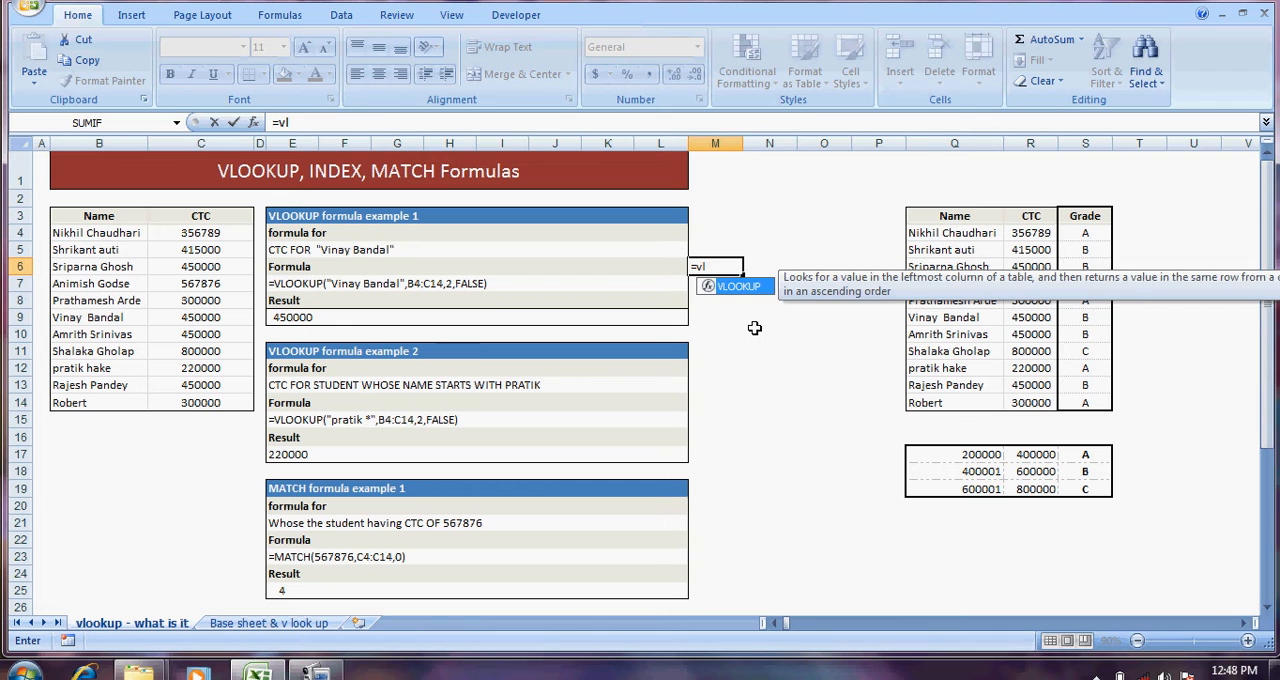
pyautogui.press('Tab')
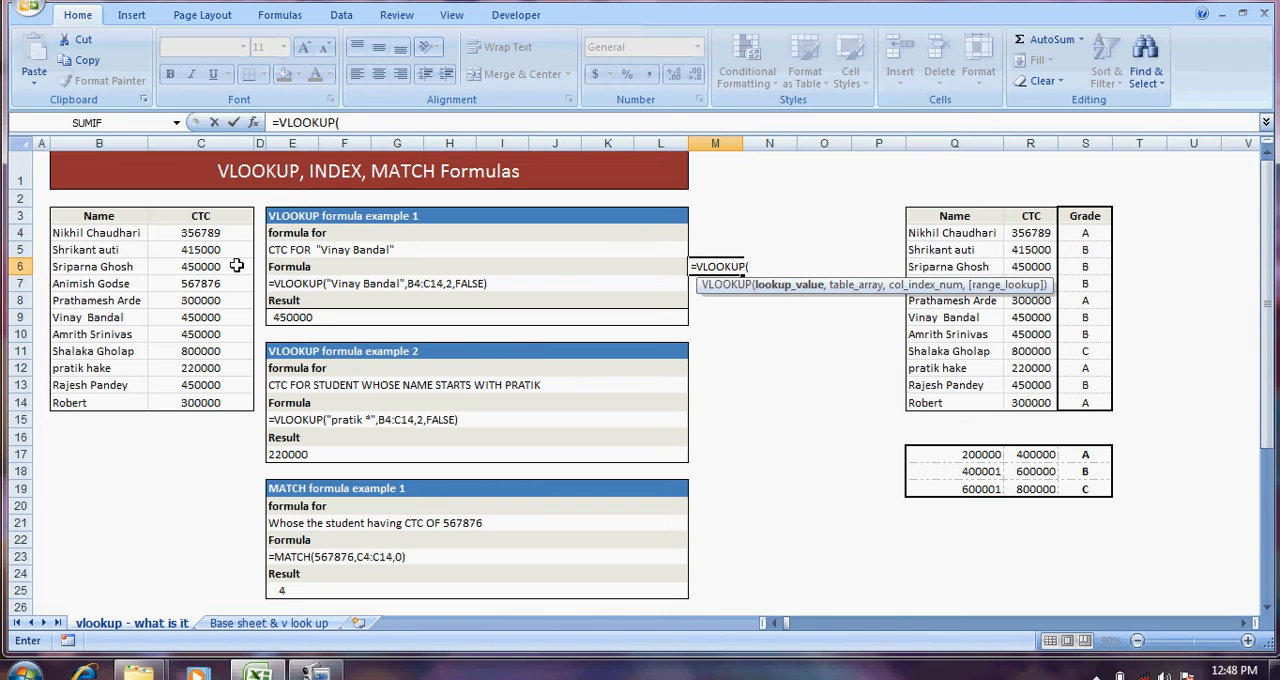
pyautogui.click(127, 318)
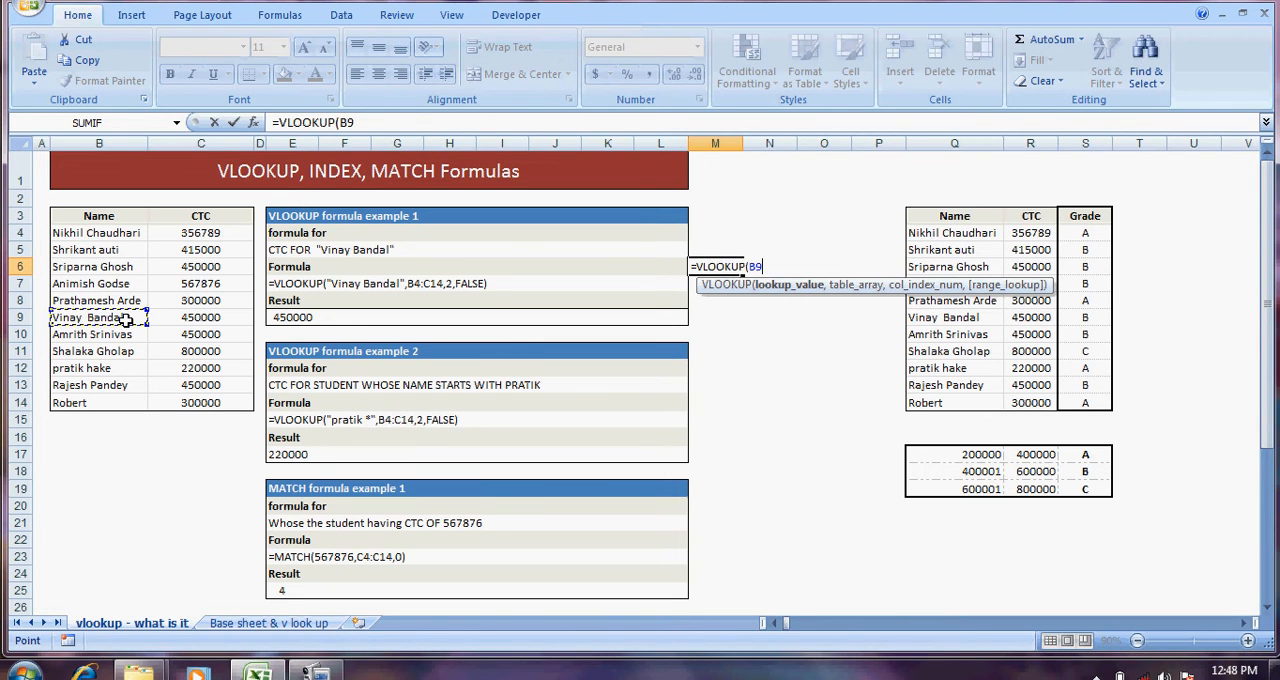
pyautogui.write(',')
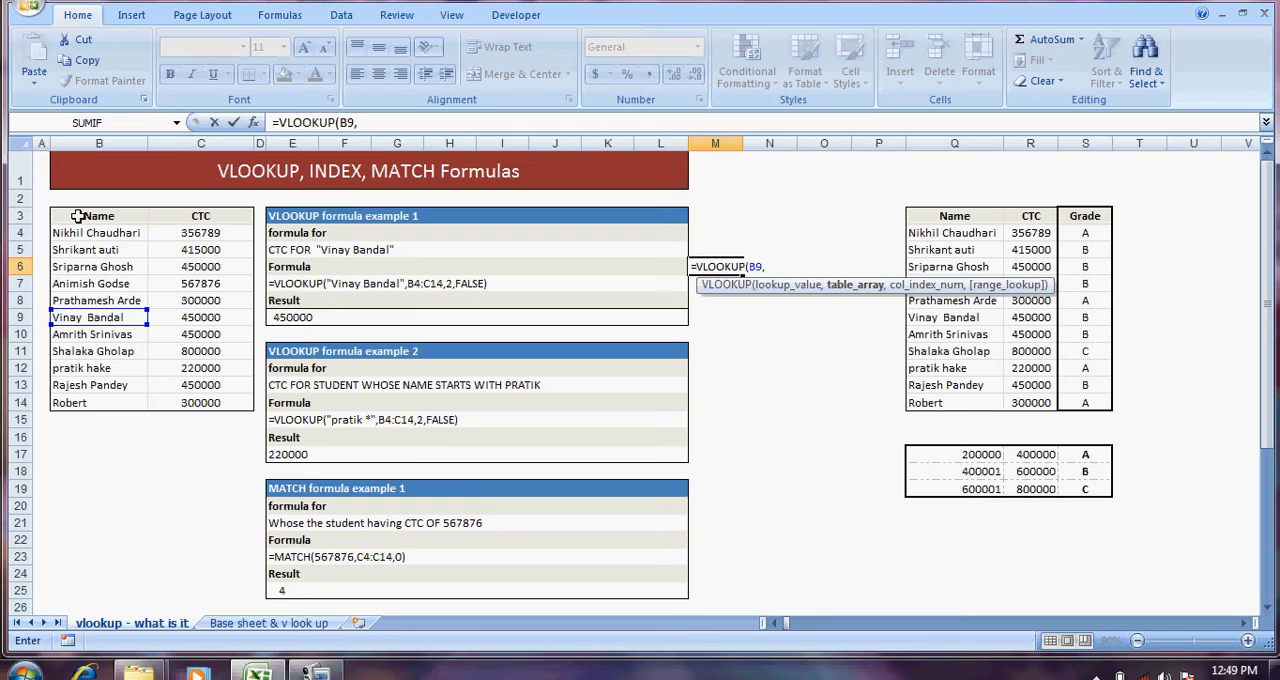
# Step: Complete the M6 formula with table array B4:C14, column index 2 and FALSE for an exact match
pyautogui.moveTo(75, 232); pyautogui.dragTo(177, 405)
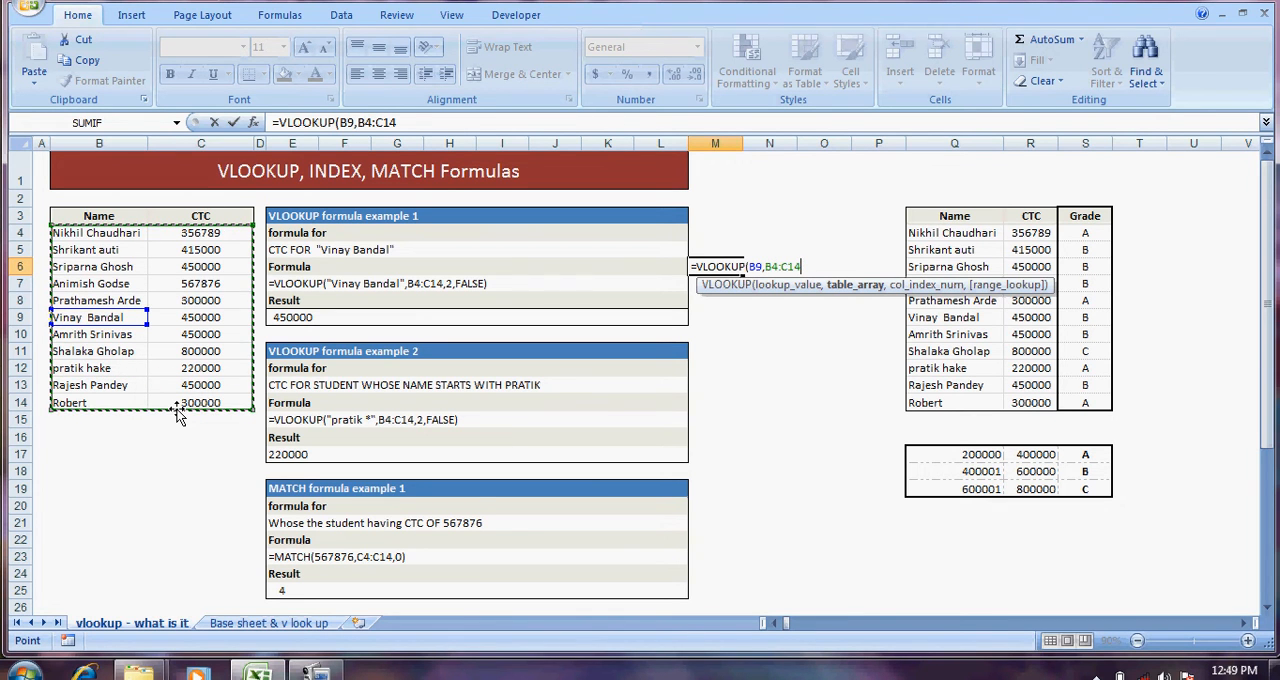
pyautogui.write(',')
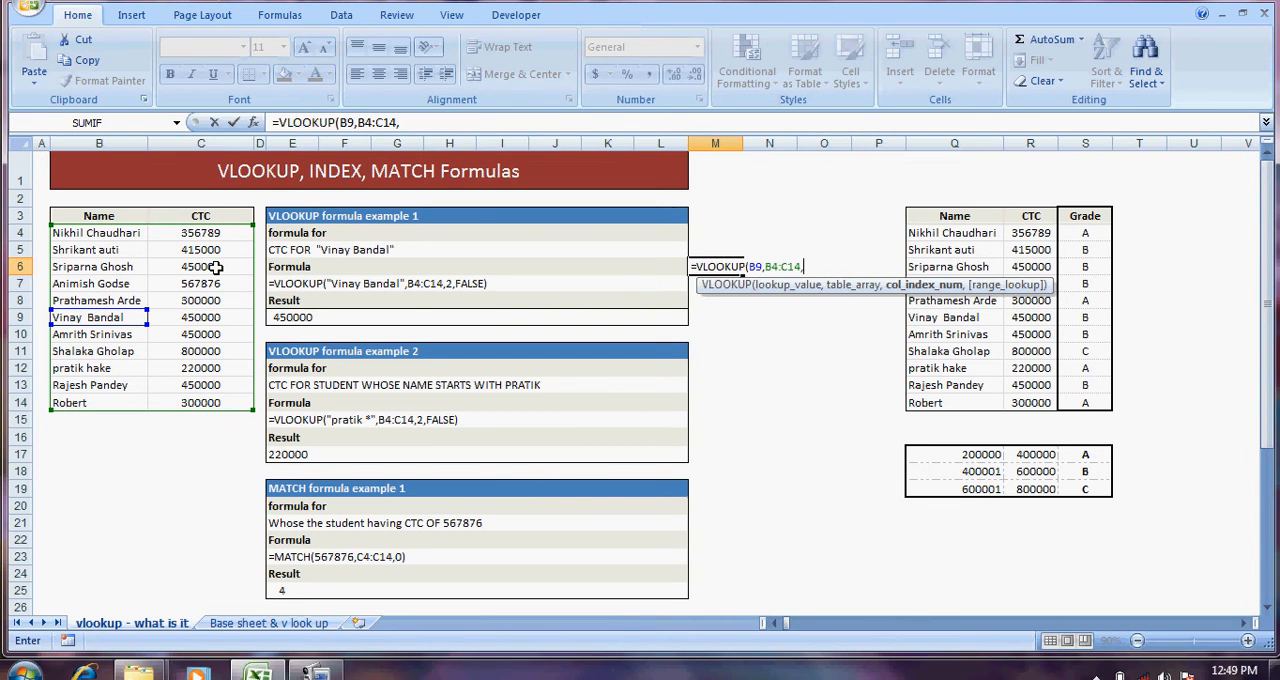
pyautogui.write('2,')
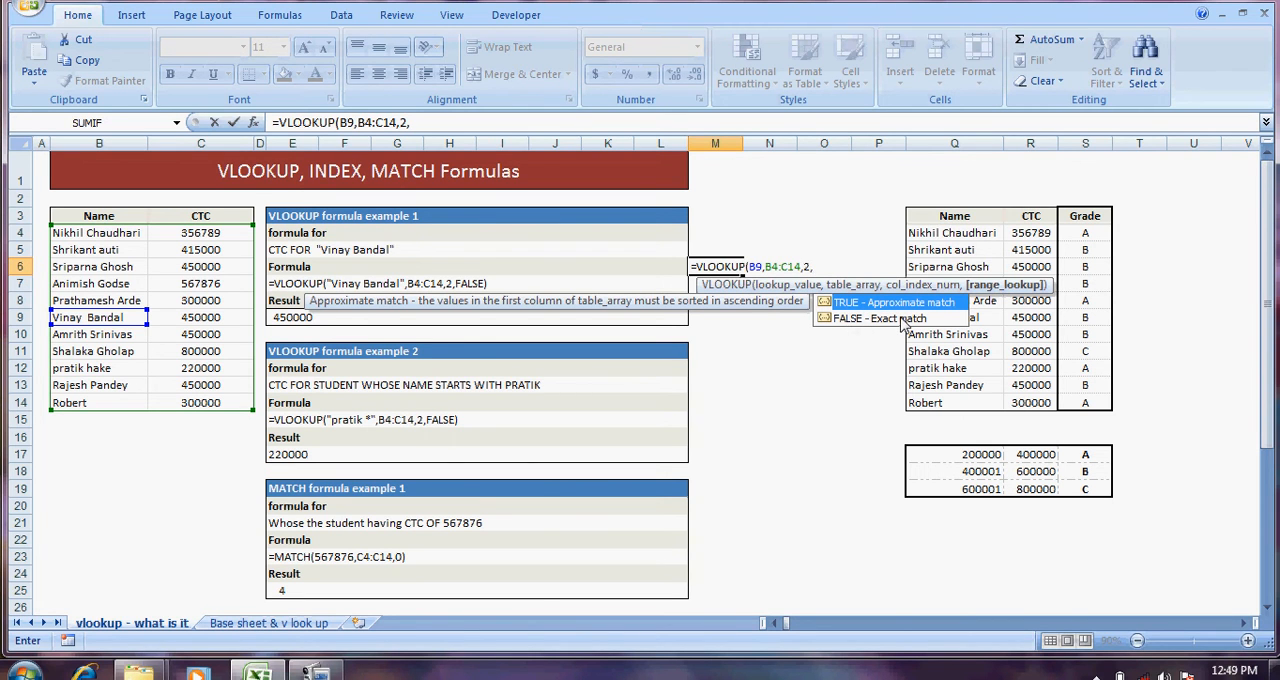
pyautogui.write('false')
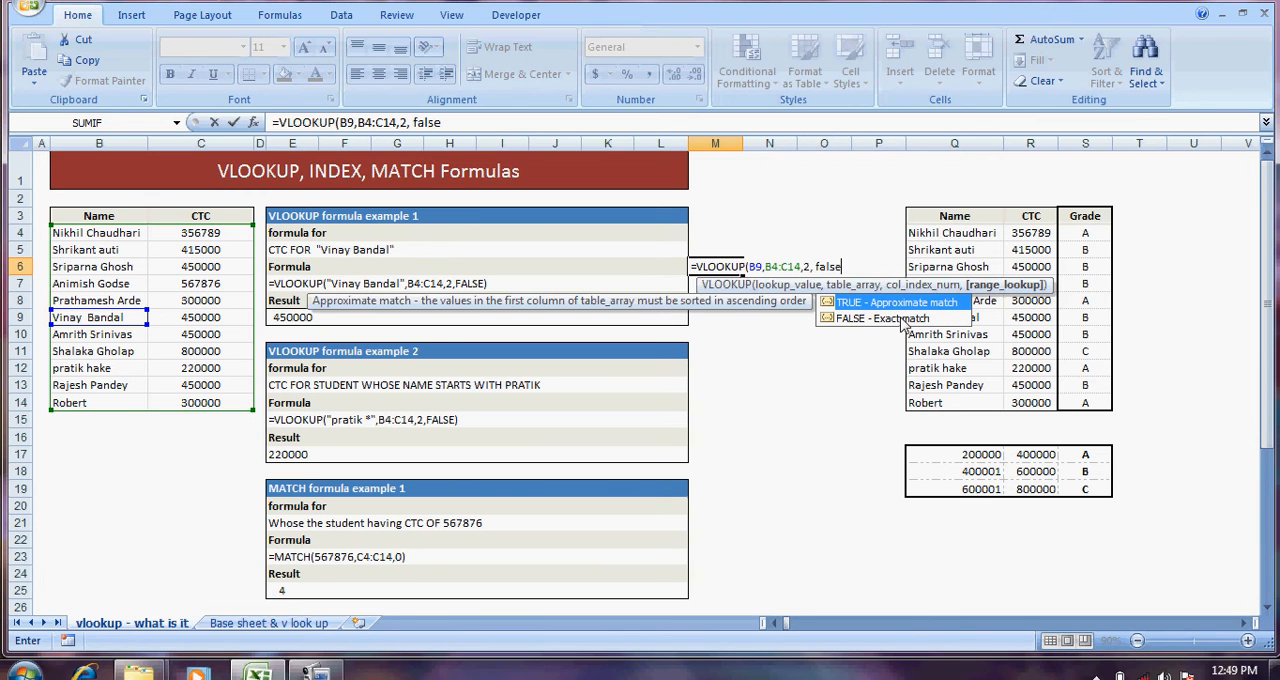
pyautogui.write(')')
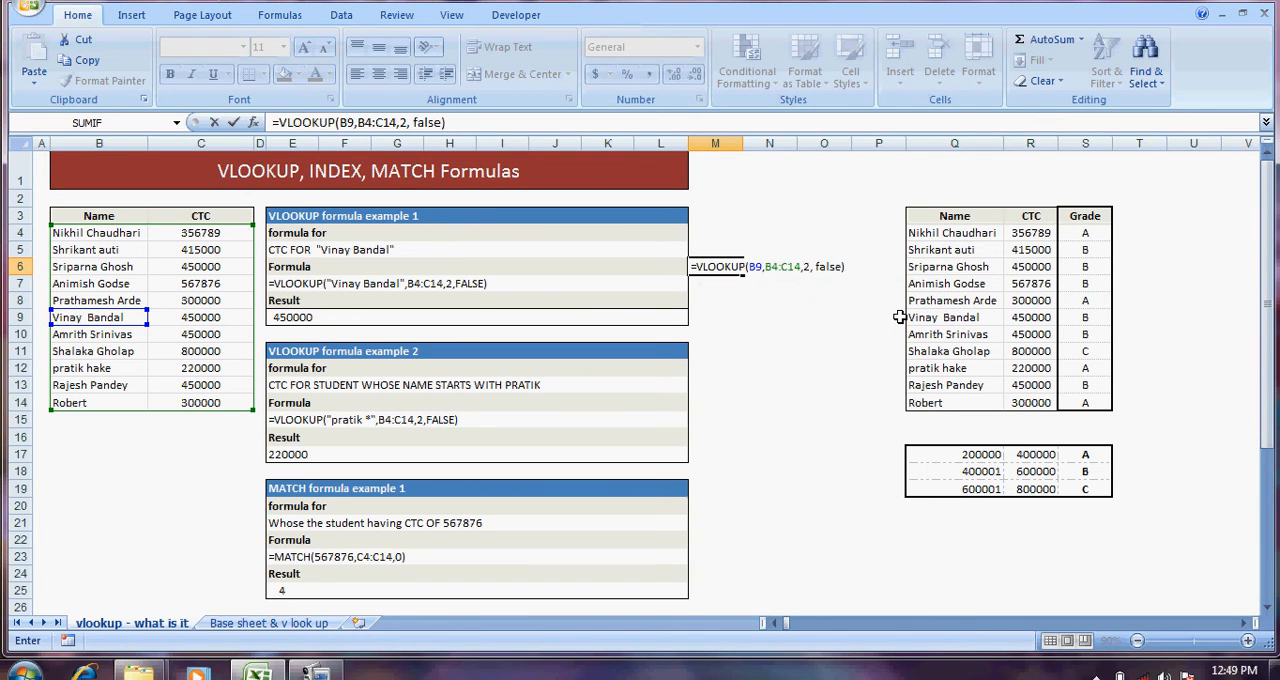
pyautogui.hotkey('ctrl', 'Return')
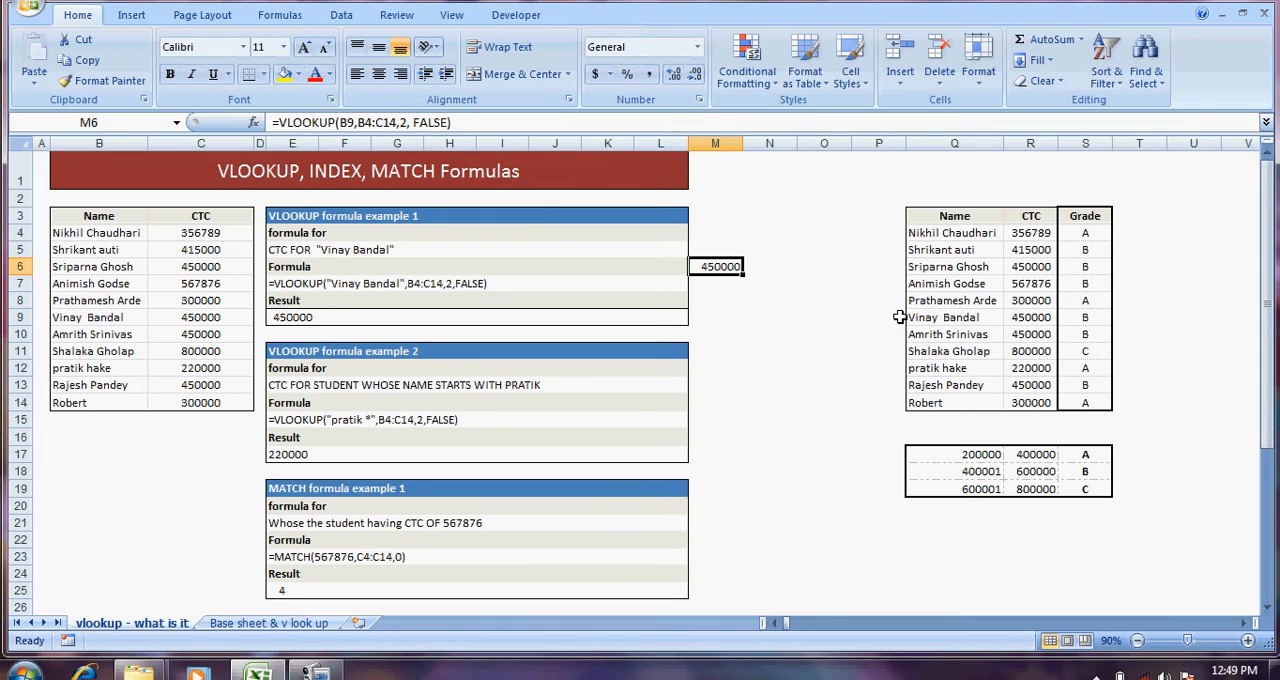
# Step: Examine the written formula of VLOOKUP formula example 1 in row 7
pyautogui.press('Left')
pyautogui.press('Left')
pyautogui.press('Left')
pyautogui.press('Left')
pyautogui.press('Left')
pyautogui.press('Down')
pyautogui.press('Left')
pyautogui.press('Left')
pyautogui.press('Left')
pyautogui.press('Left')
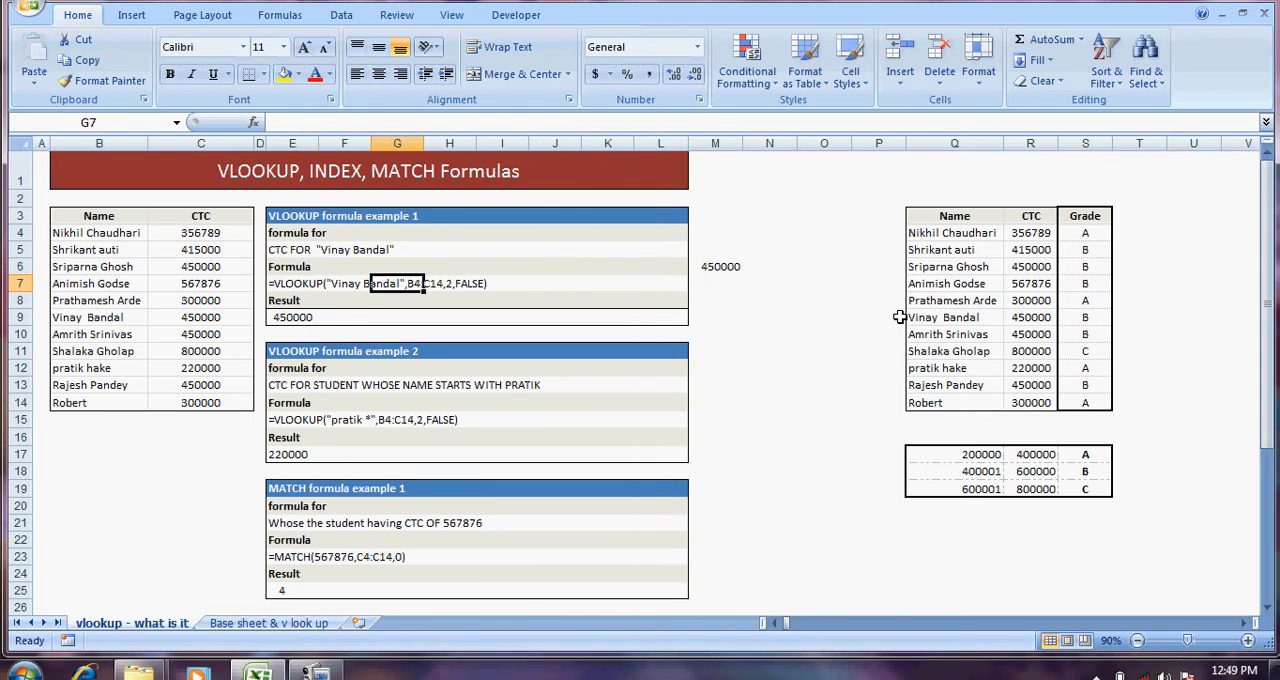
pyautogui.press('Right')
pyautogui.press('Down')
pyautogui.press('Down')
pyautogui.press('Up')
pyautogui.press('Up')
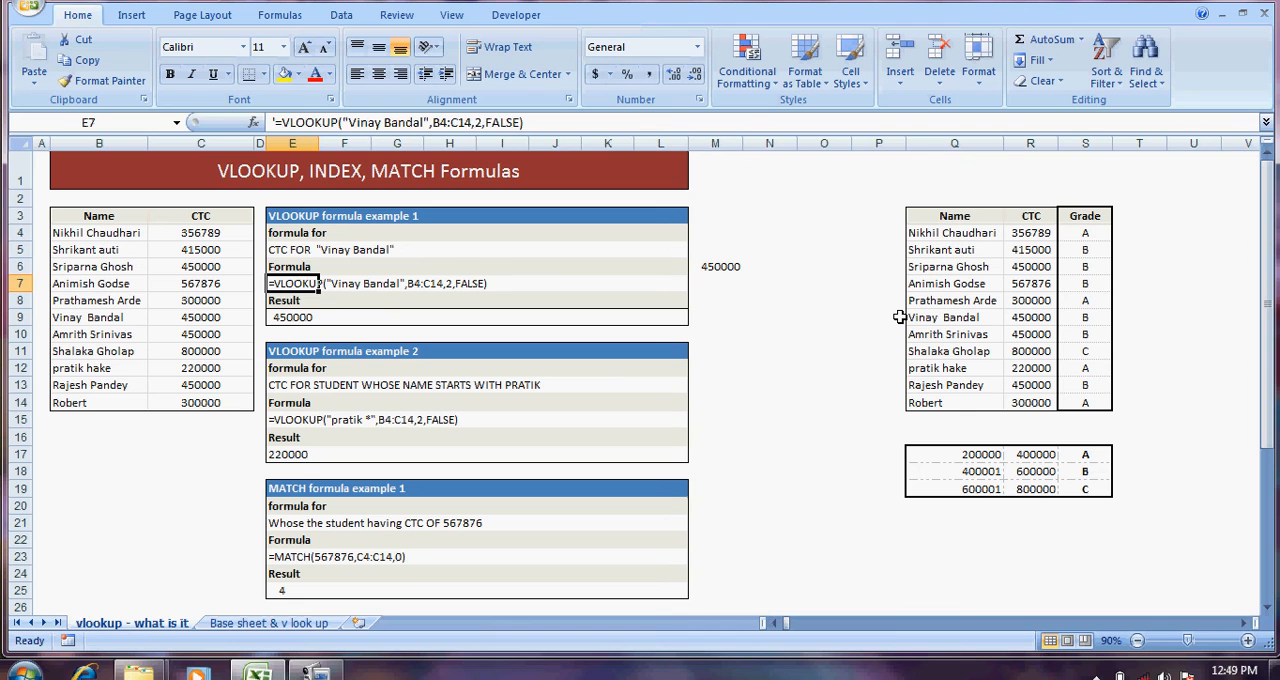
# Step: Examine the description, formula and result cells of VLOOKUP formula example 2
pyautogui.press('Up')
pyautogui.press('Up')
pyautogui.press('Up')
pyautogui.press('Up')
pyautogui.press('Down')
pyautogui.press('Down')
pyautogui.press('Down')
pyautogui.press('Down')
pyautogui.press('Down')
pyautogui.press('Down')
pyautogui.press('Down')
pyautogui.press('Down')
pyautogui.press('Down')
pyautogui.press('Down')
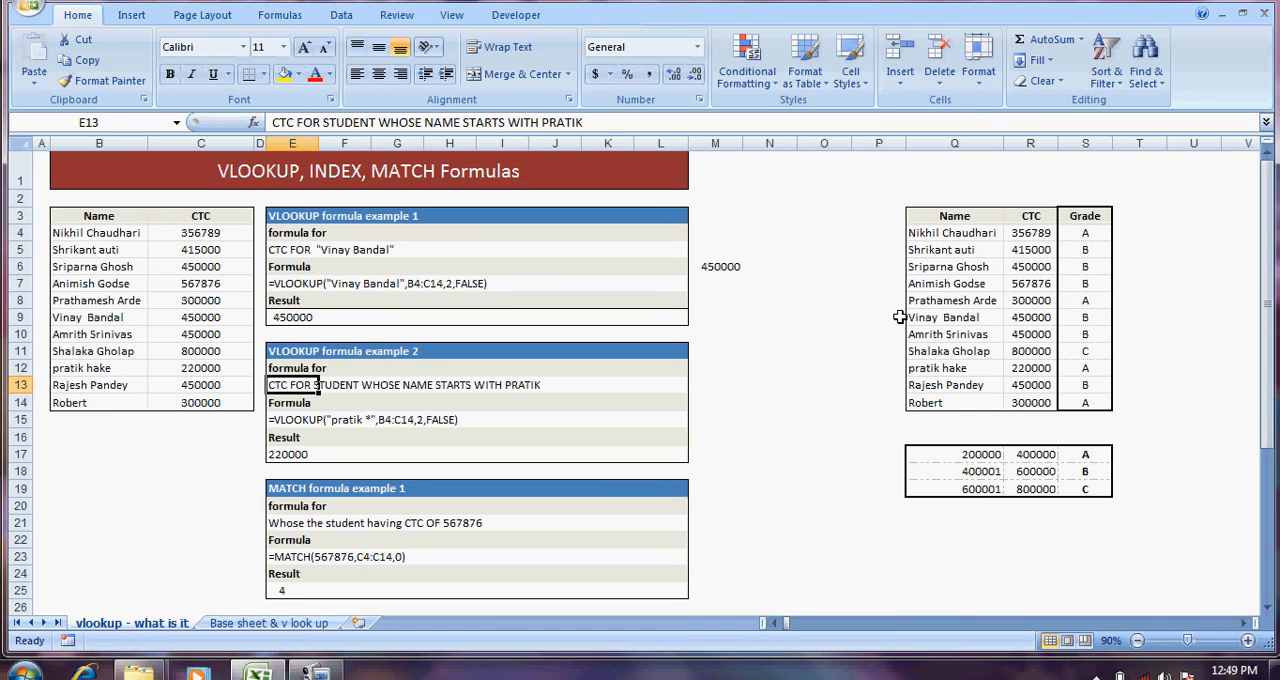
pyautogui.press('Down')
pyautogui.press('Down')
pyautogui.press('Down')
pyautogui.press('Down')
pyautogui.press('Down')
pyautogui.press('Down')
pyautogui.press('Up')
pyautogui.press('Up')
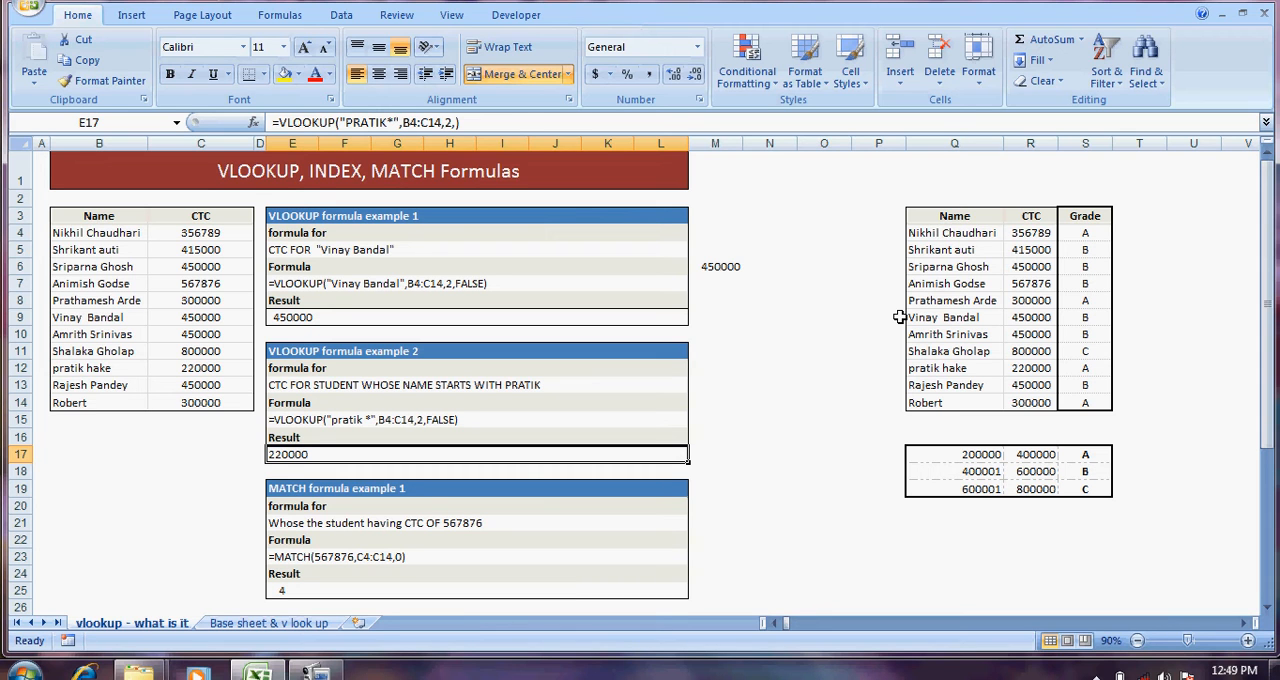
pyautogui.press('Up')
pyautogui.press('Up')
pyautogui.press('Up')
pyautogui.press('Up')
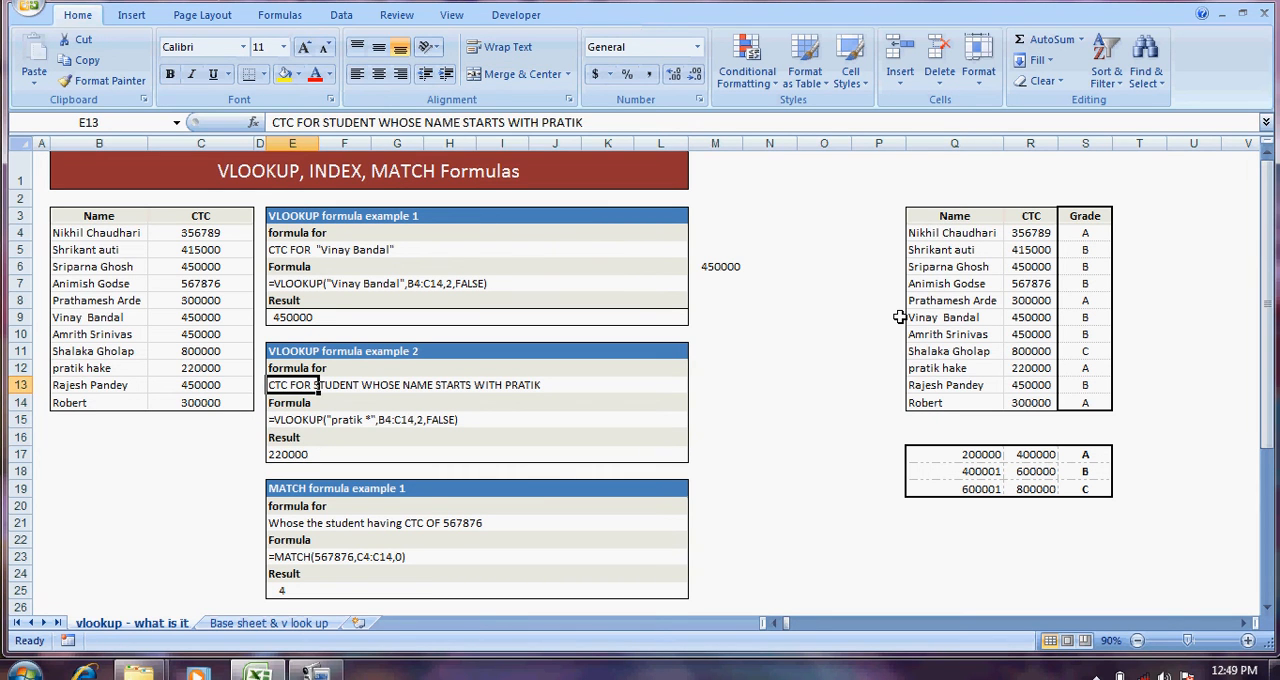
pyautogui.press('Right')
pyautogui.press('Right')
pyautogui.press('Right')
pyautogui.press('Right')
pyautogui.press('Right')
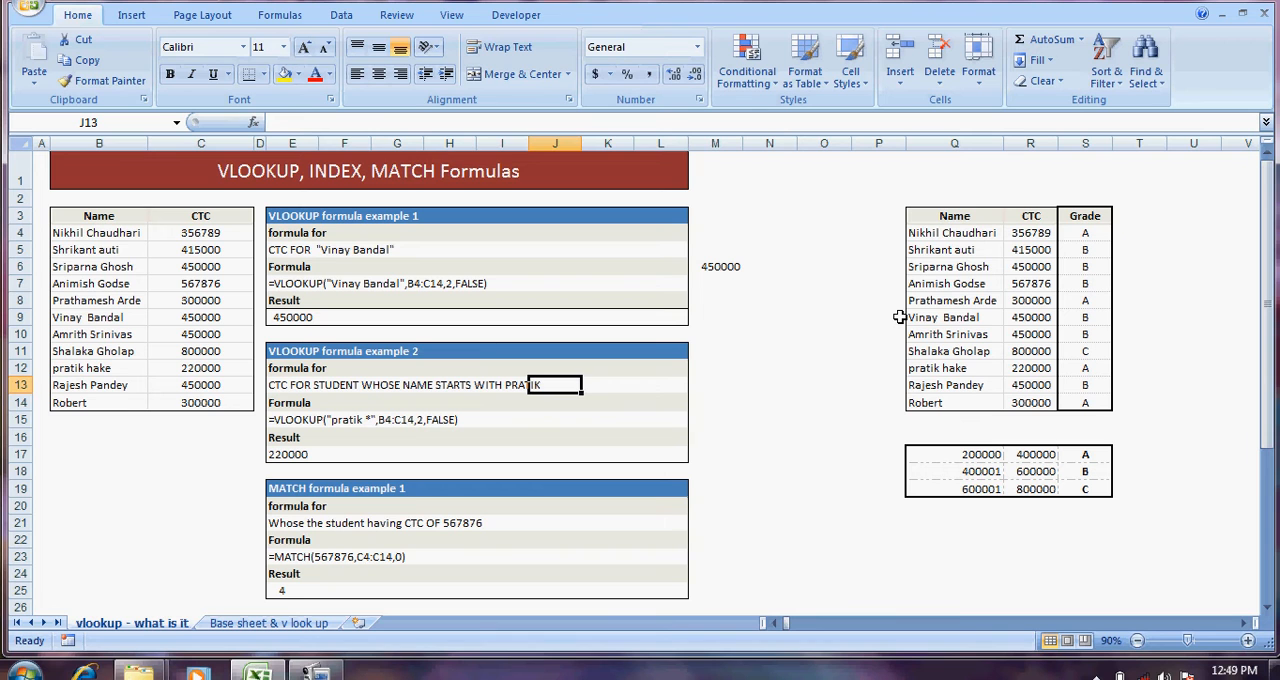
# Step: Start a VLOOKUP formula in cell M15, using example 2's quoted first name followed by a space and the * wildcard as lookup value
pyautogui.press('Down')
pyautogui.press('Down')
pyautogui.press('Right')
pyautogui.press('Right')
pyautogui.press('Right')
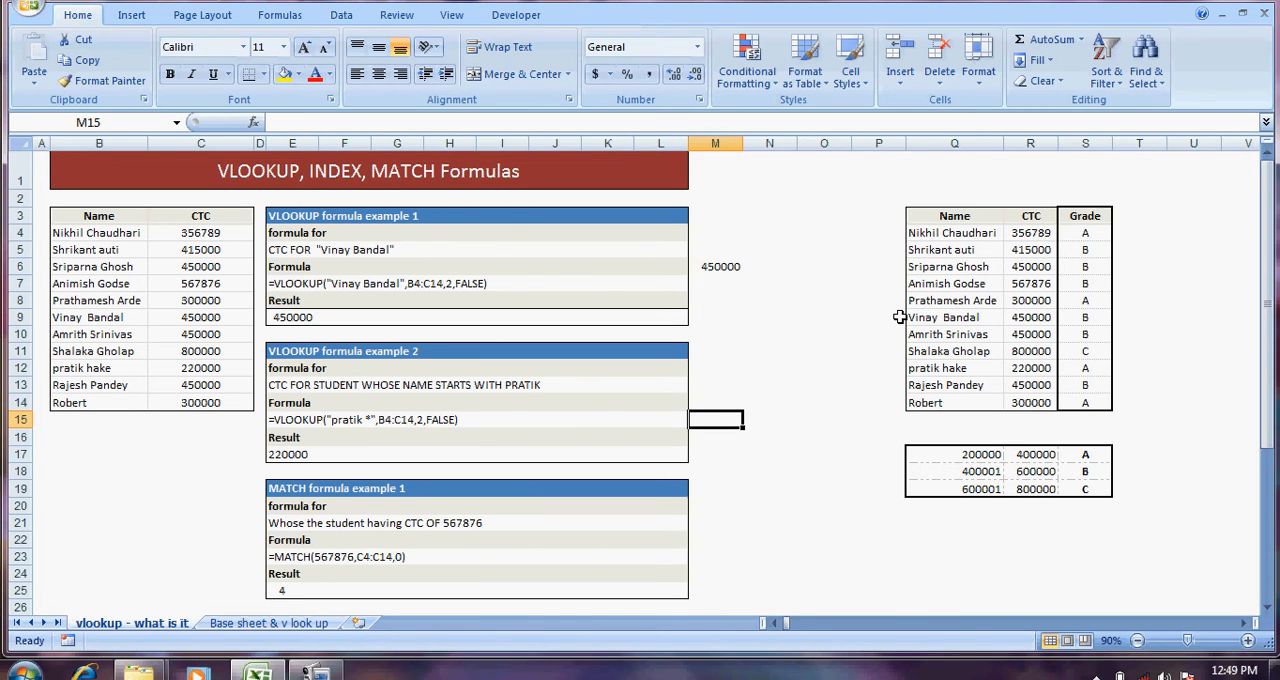
pyautogui.write('=vlook')
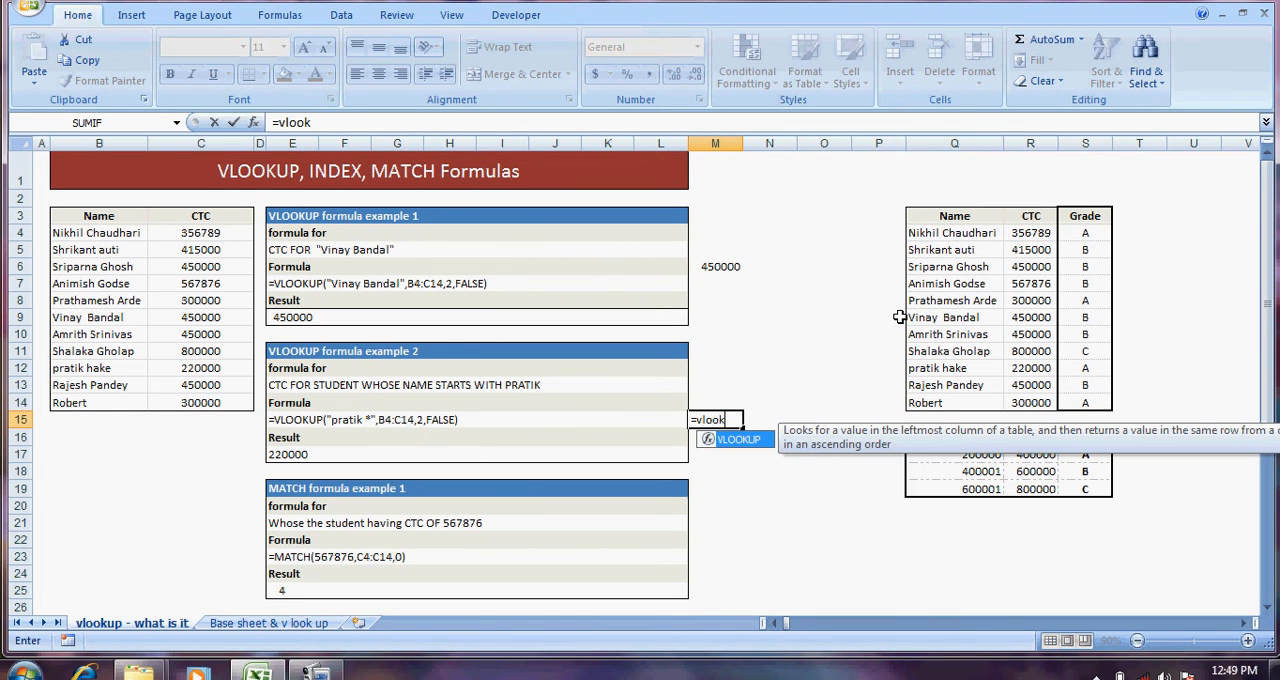
pyautogui.press('Tab')
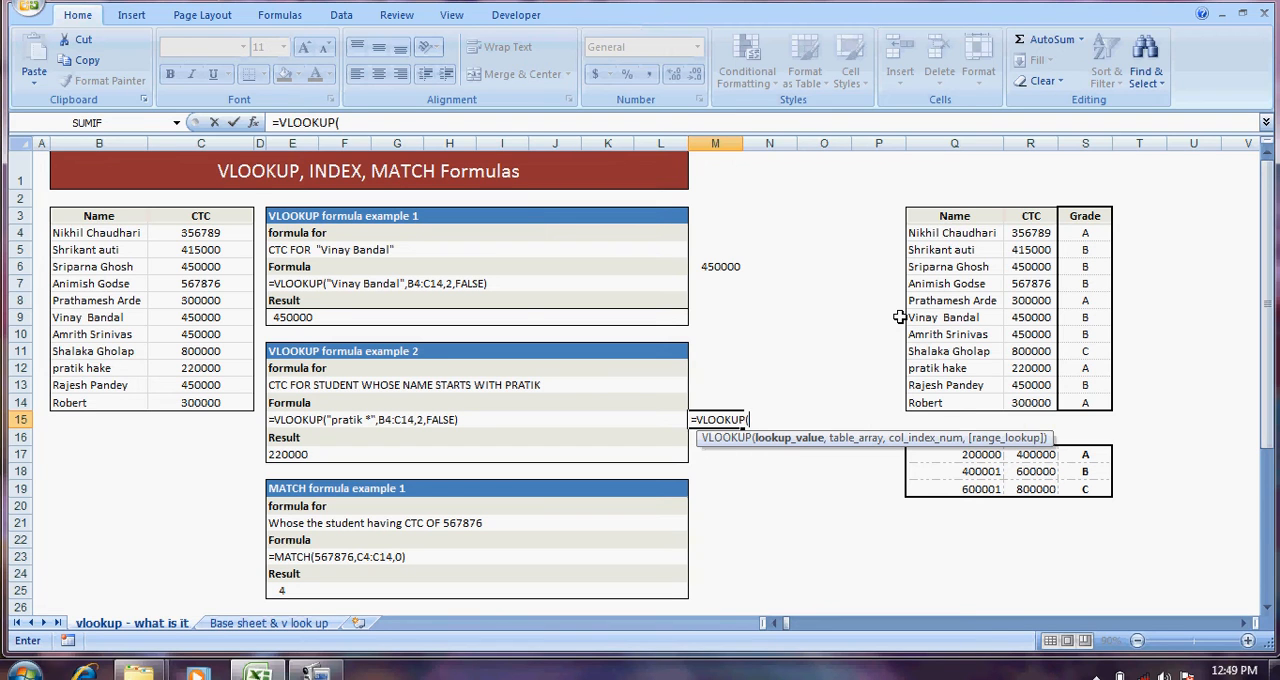
pyautogui.write('"pratik *",')
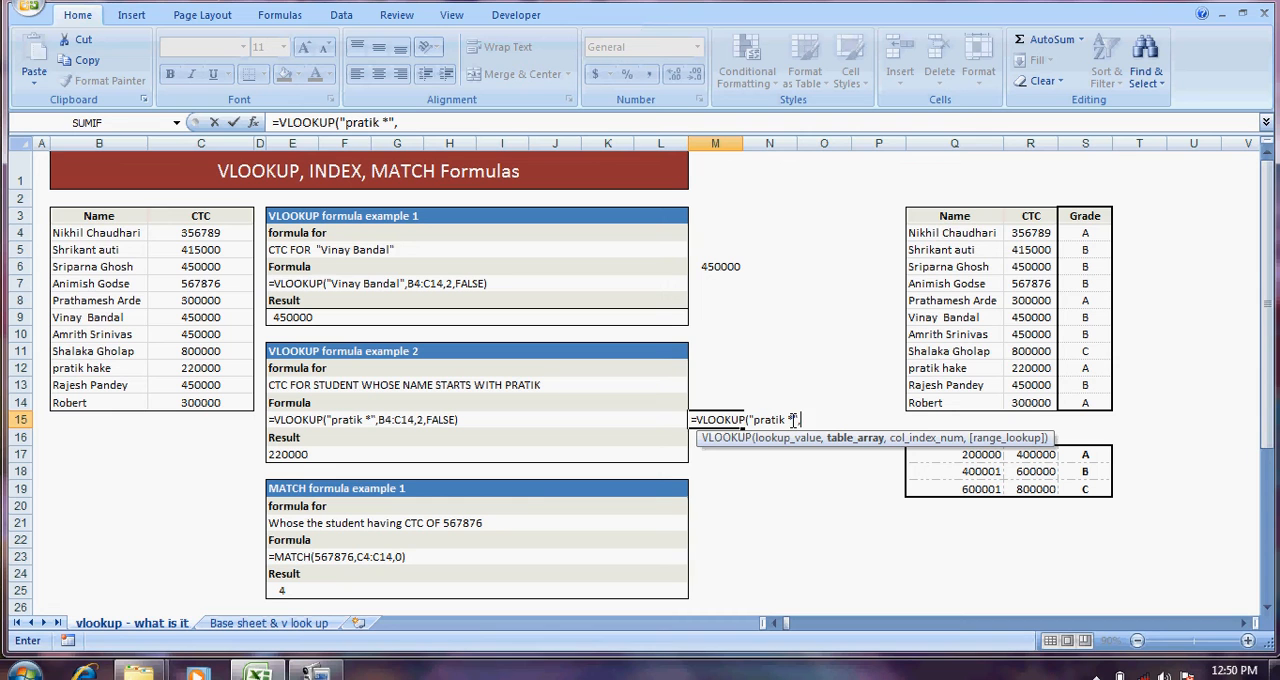
# Step: Complete the M15 formula with table array B4:C14, column index 2 and FALSE for an exact match
pyautogui.moveTo(134, 232); pyautogui.dragTo(172, 397)
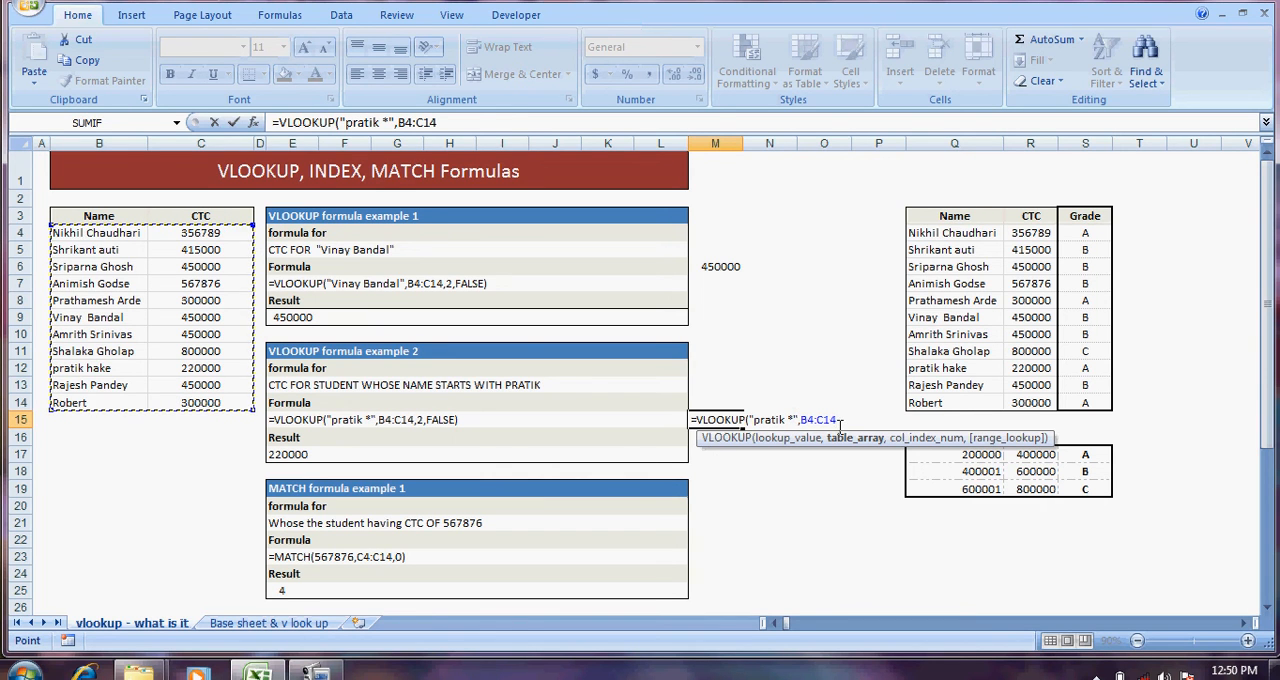
pyautogui.write(',')
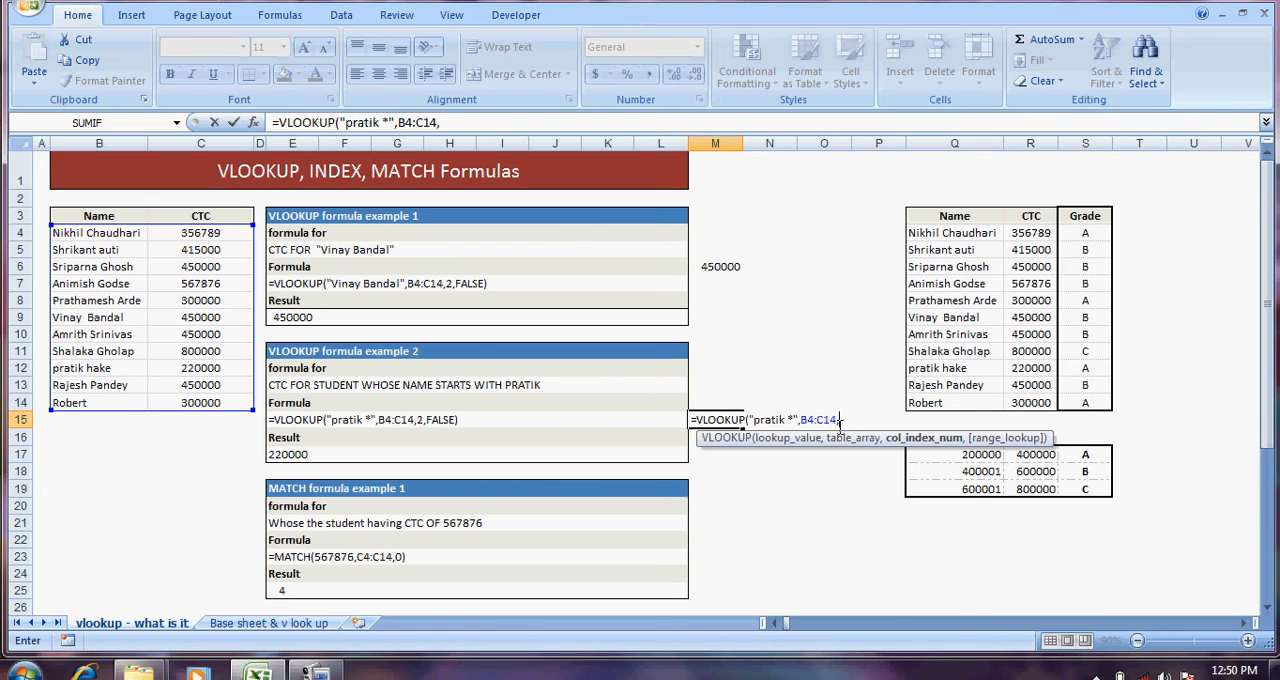
pyautogui.write('2,')
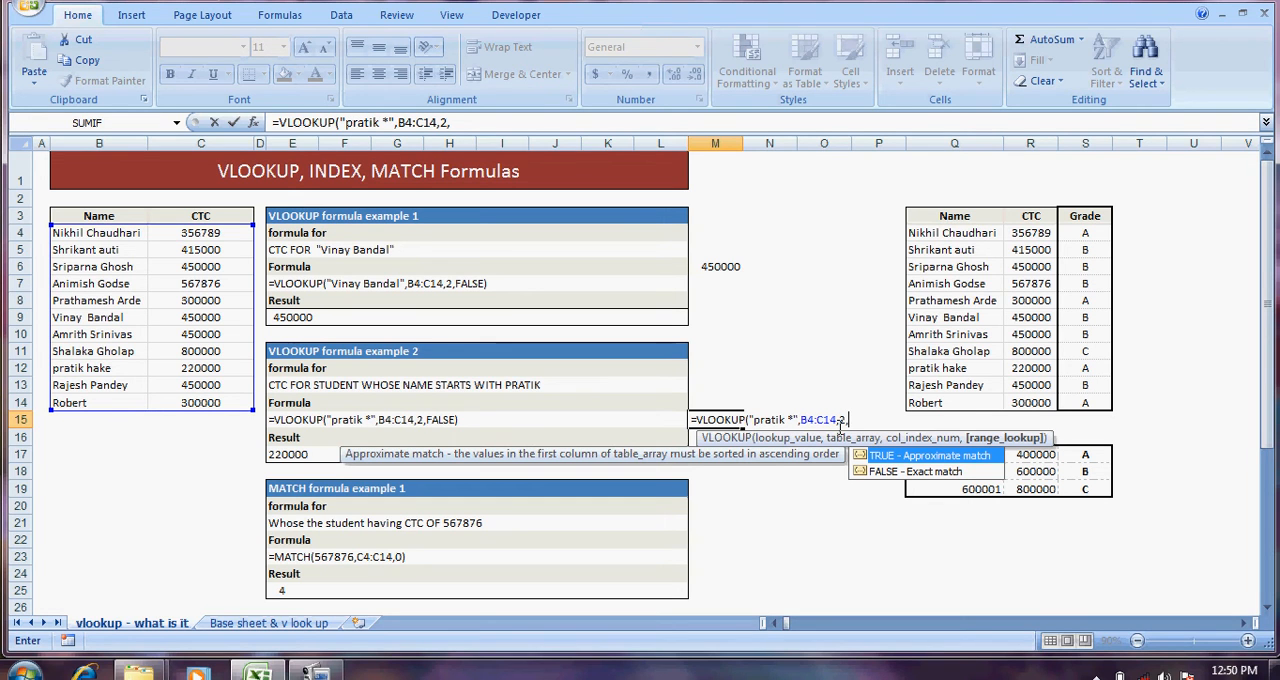
pyautogui.write('false)')
pyautogui.press('Return')
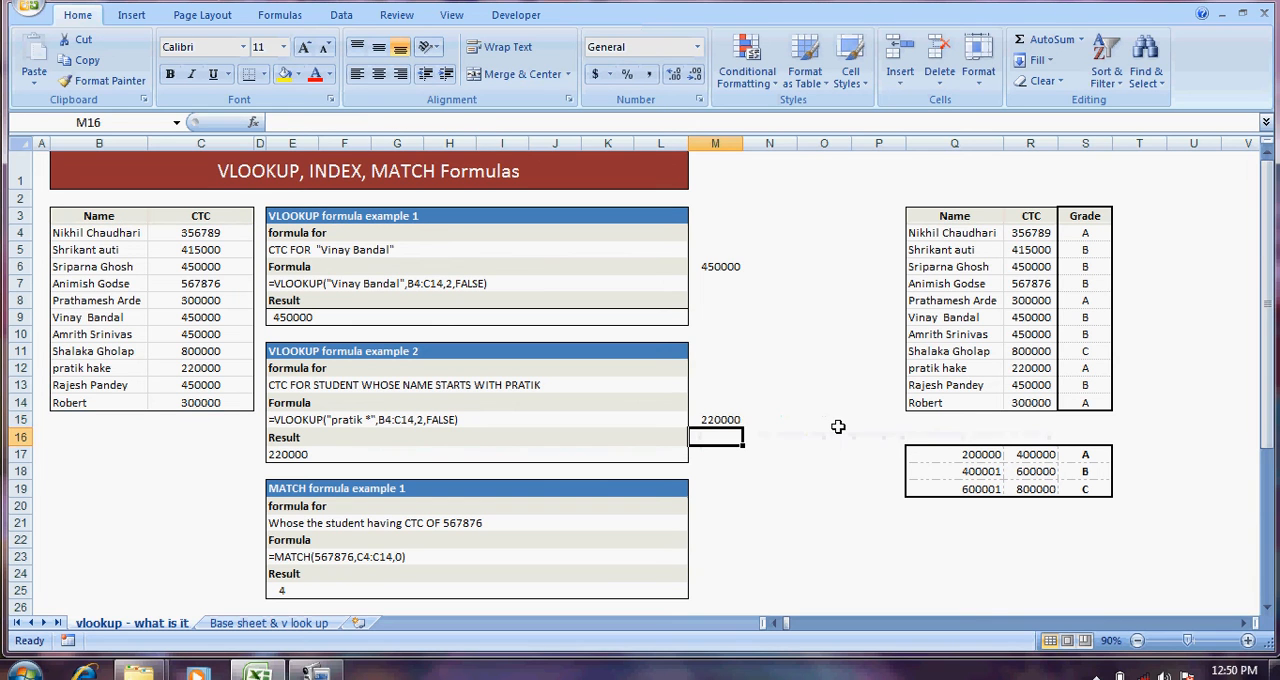
# Step: Compare the written formula of VLOOKUP formula example 2 in row 15 with the rebuilt formula in M15
pyautogui.press('Up')
pyautogui.press('Left')
pyautogui.press('Left')
pyautogui.press('Left')
pyautogui.press('Left')
pyautogui.press('Left')
pyautogui.press('Left')
pyautogui.press('Left')
pyautogui.press('Left')
pyautogui.press('Left')
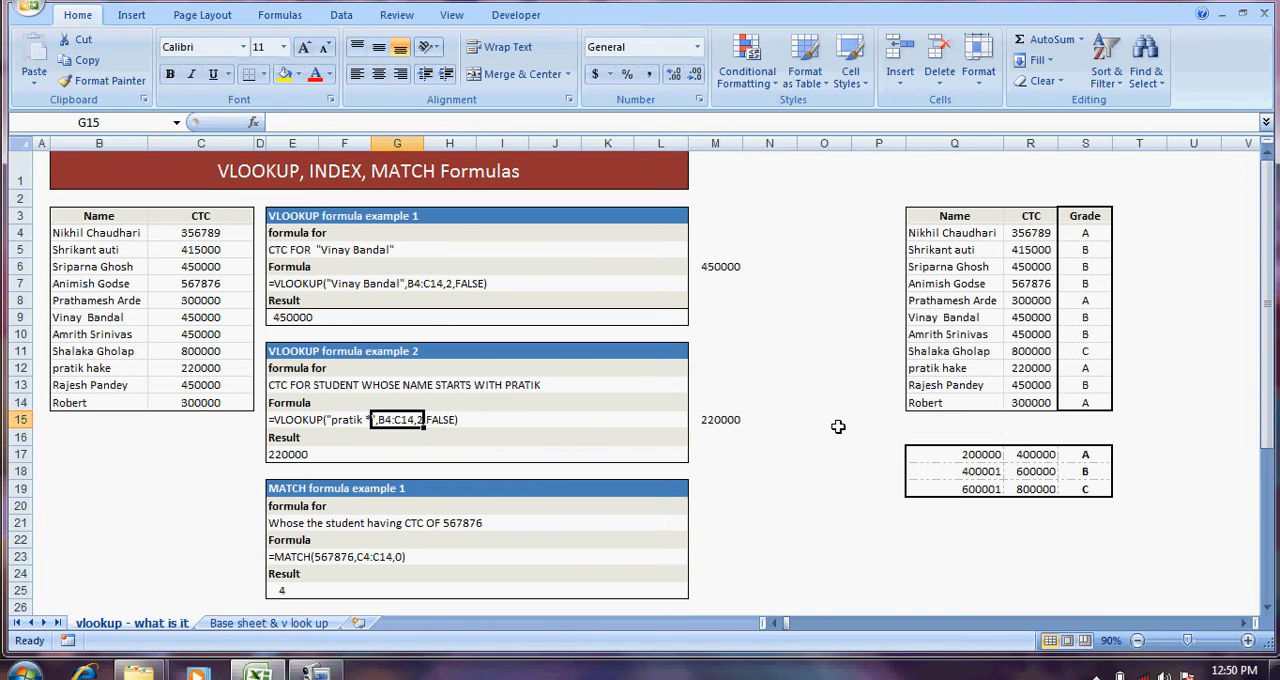
pyautogui.press('Down')
pyautogui.press('Up')
pyautogui.press('Right')
pyautogui.press('Right')
pyautogui.press('Right')
pyautogui.press('Right')
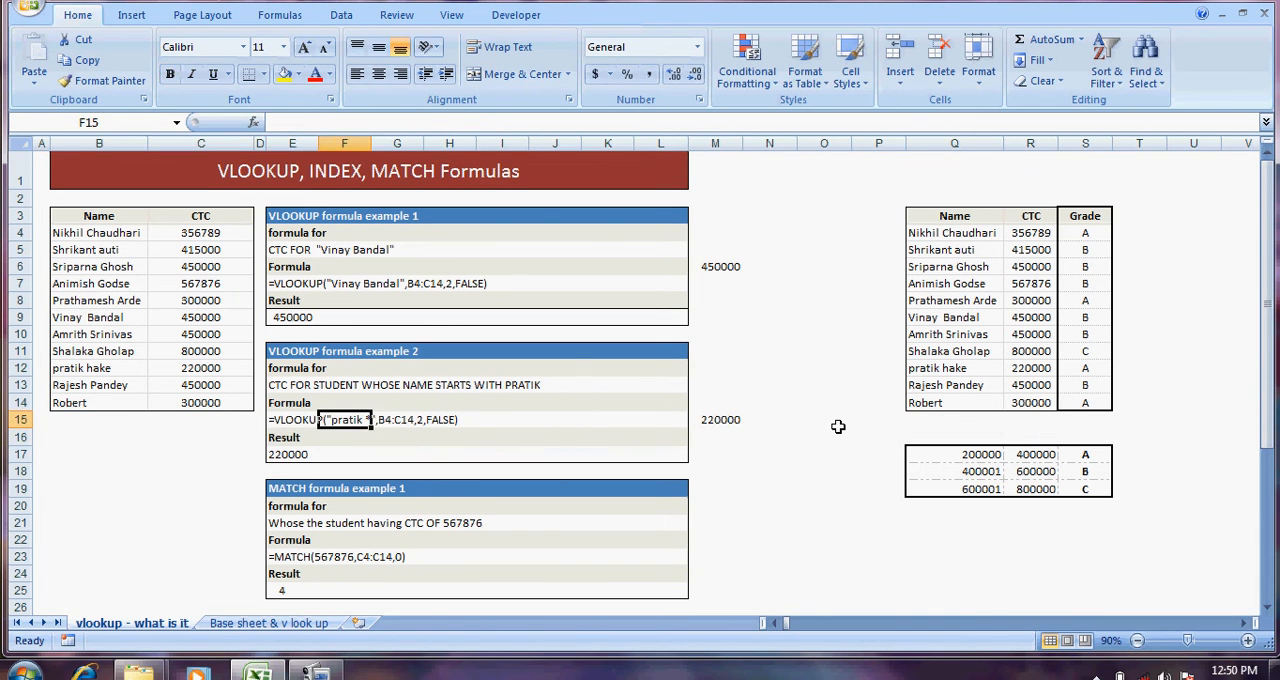
pyautogui.press('Left')
pyautogui.press('Left')
pyautogui.press('Left')
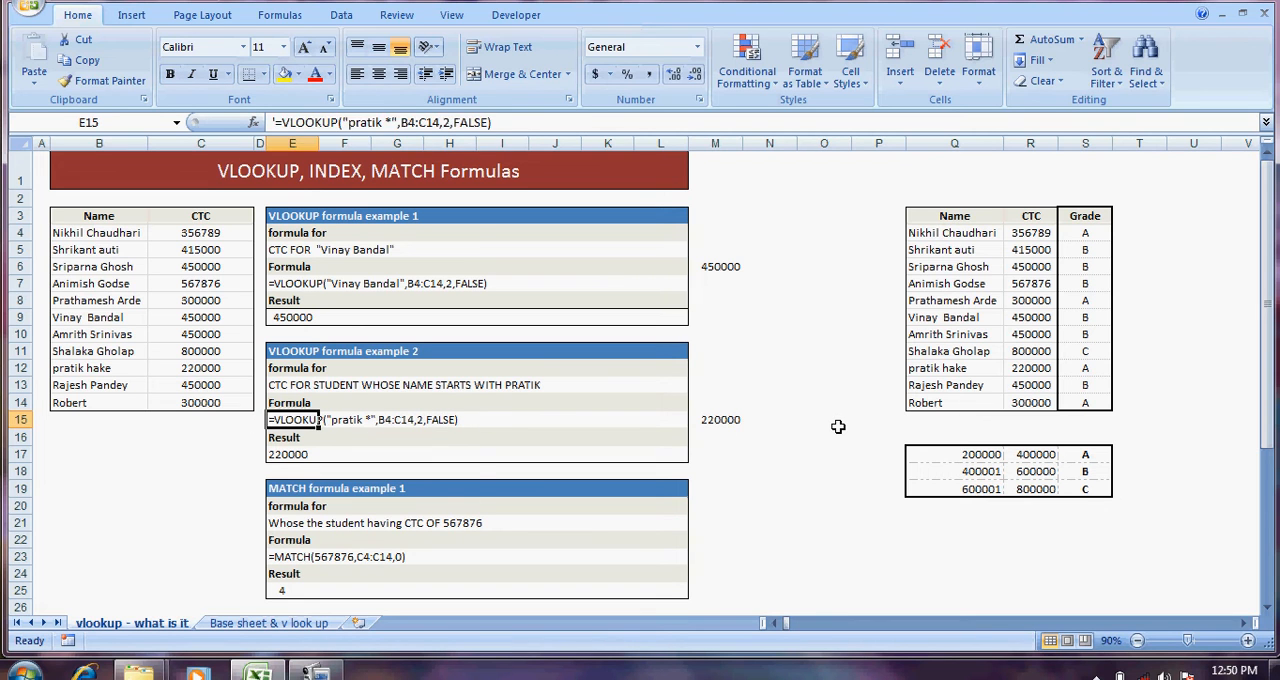
pyautogui.press('Right')
pyautogui.press('Right')
pyautogui.press('Right')
pyautogui.press('Right')
pyautogui.press('Right')
pyautogui.press('Right')
pyautogui.press('Right')
pyautogui.press('Right')
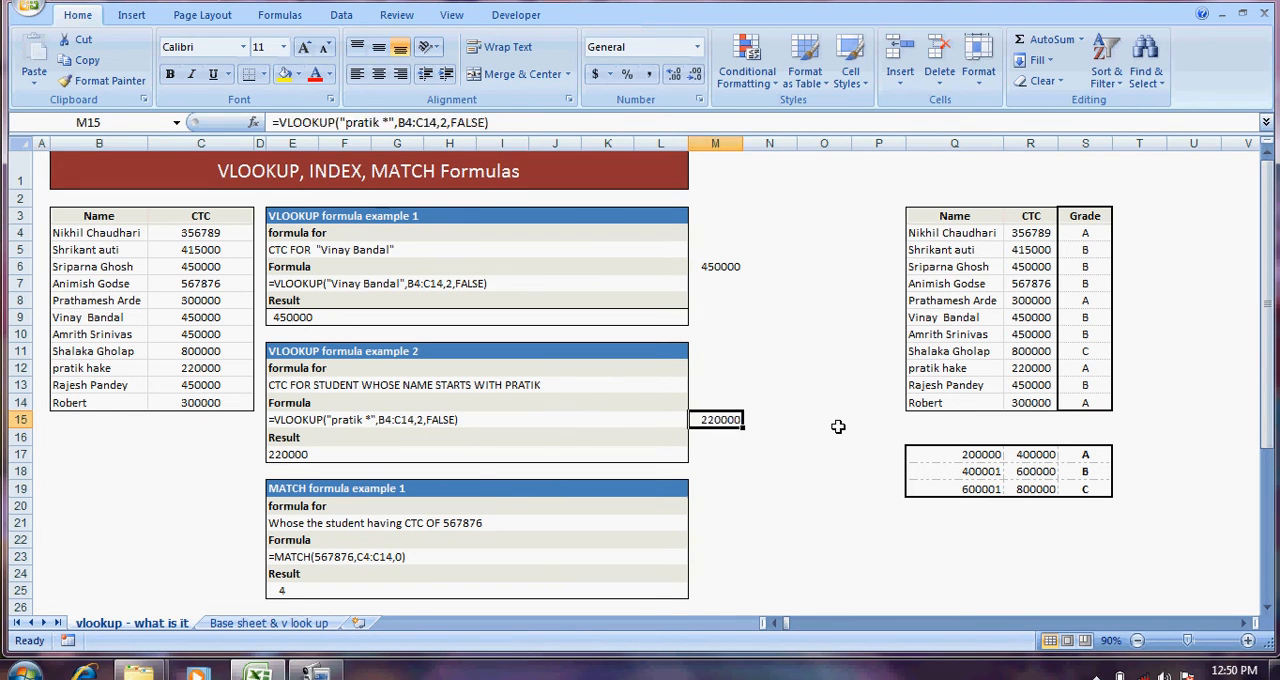
# Step: Change the range lookup argument of the M15 formula to TRUE for an approximate match
pyautogui.press('F2')
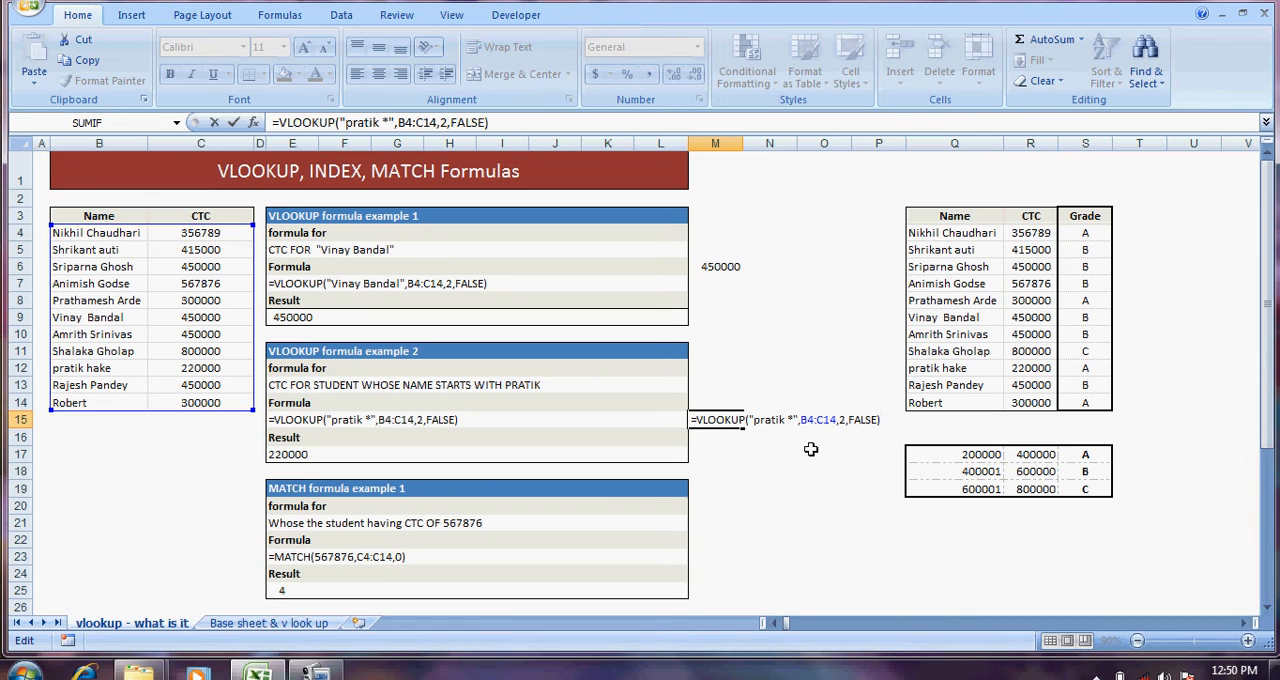
pyautogui.click(878, 420)
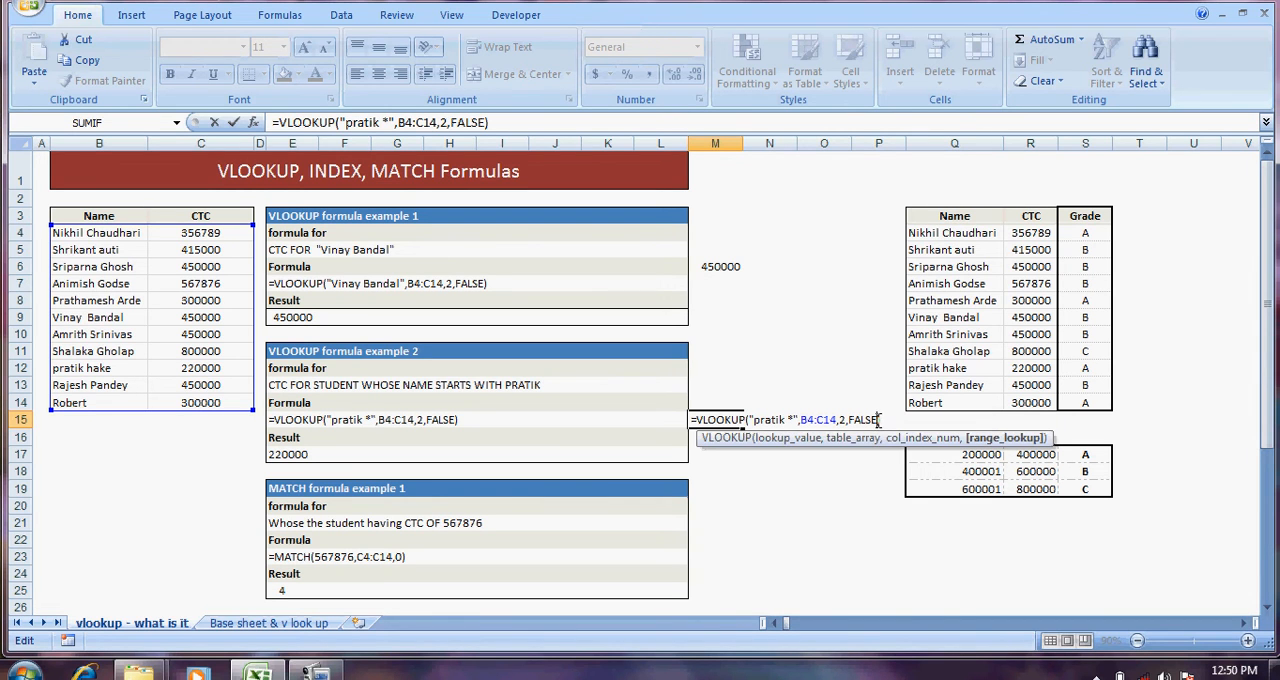
pyautogui.press('BackSpace')
pyautogui.press('BackSpace')
pyautogui.press('BackSpace')
pyautogui.press('BackSpace')
pyautogui.press('BackSpace')
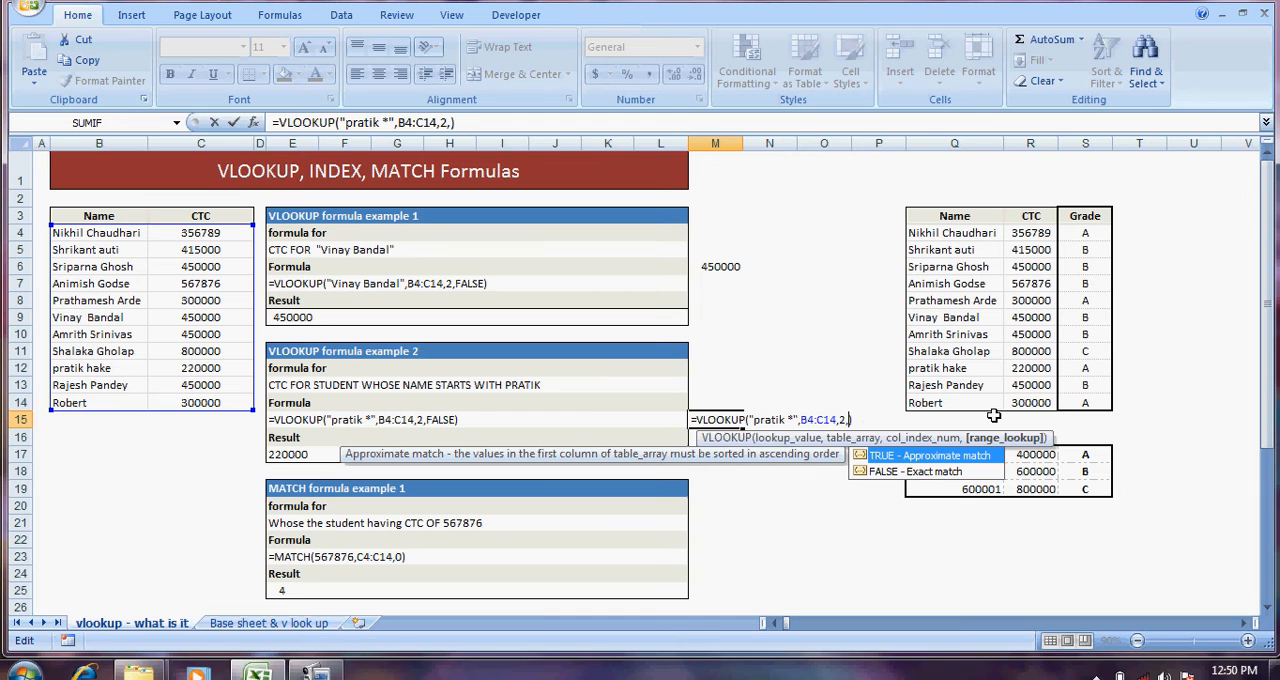
pyautogui.write('true')
pyautogui.hotkey('ctrl', 'Return')
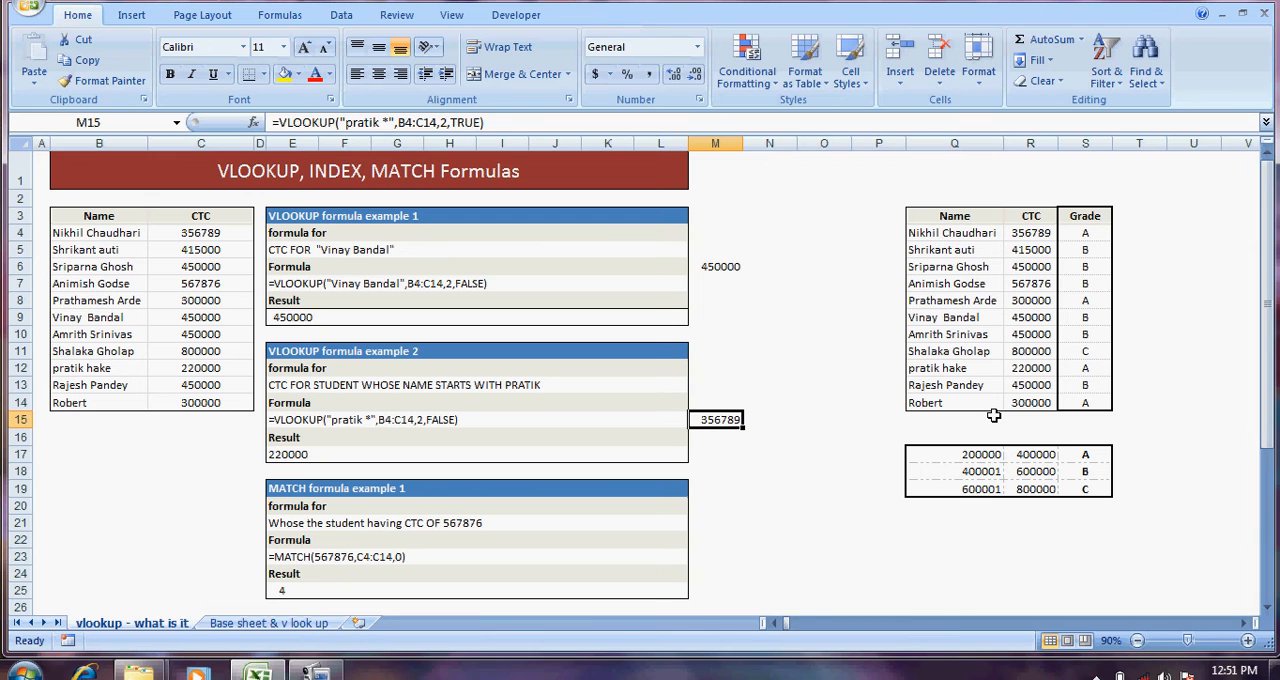
# Step: Clear the formula in M15 and the existing Grade formulas in S4:S14
pyautogui.press('Delete')
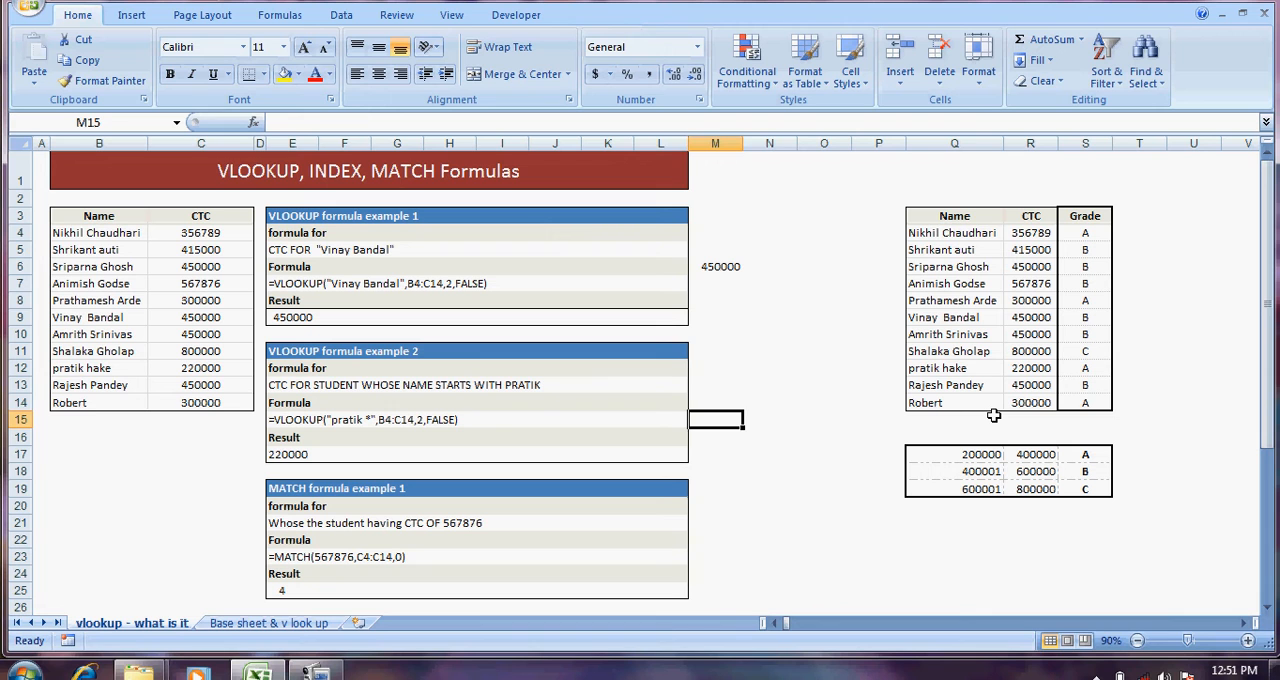
pyautogui.press('Right')
pyautogui.press('Right')
pyautogui.press('Right')
pyautogui.press('Right')
pyautogui.press('Right')
pyautogui.press('Up')
pyautogui.press('Up')
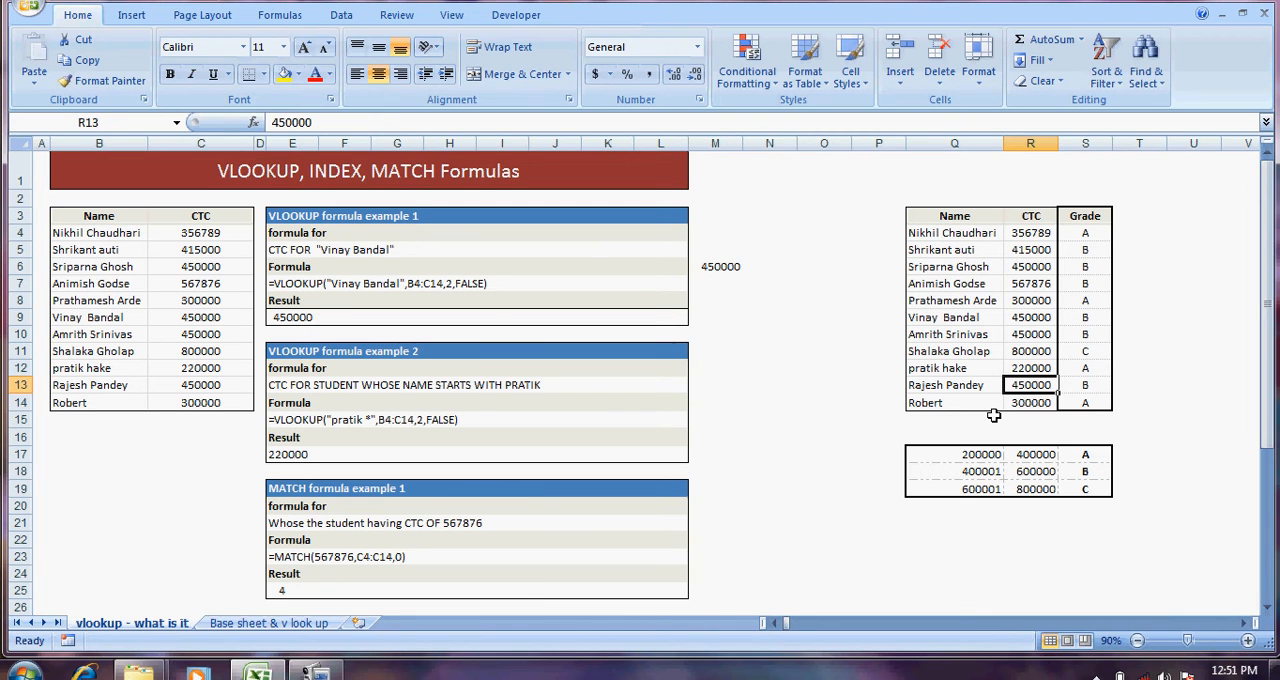
pyautogui.press('Up')
pyautogui.press('Up')
pyautogui.press('Up')
pyautogui.press('Up')
pyautogui.press('Up')
pyautogui.press('Right')
pyautogui.press('Up')
pyautogui.press('Up')
pyautogui.press('Up')
pyautogui.press('Up')
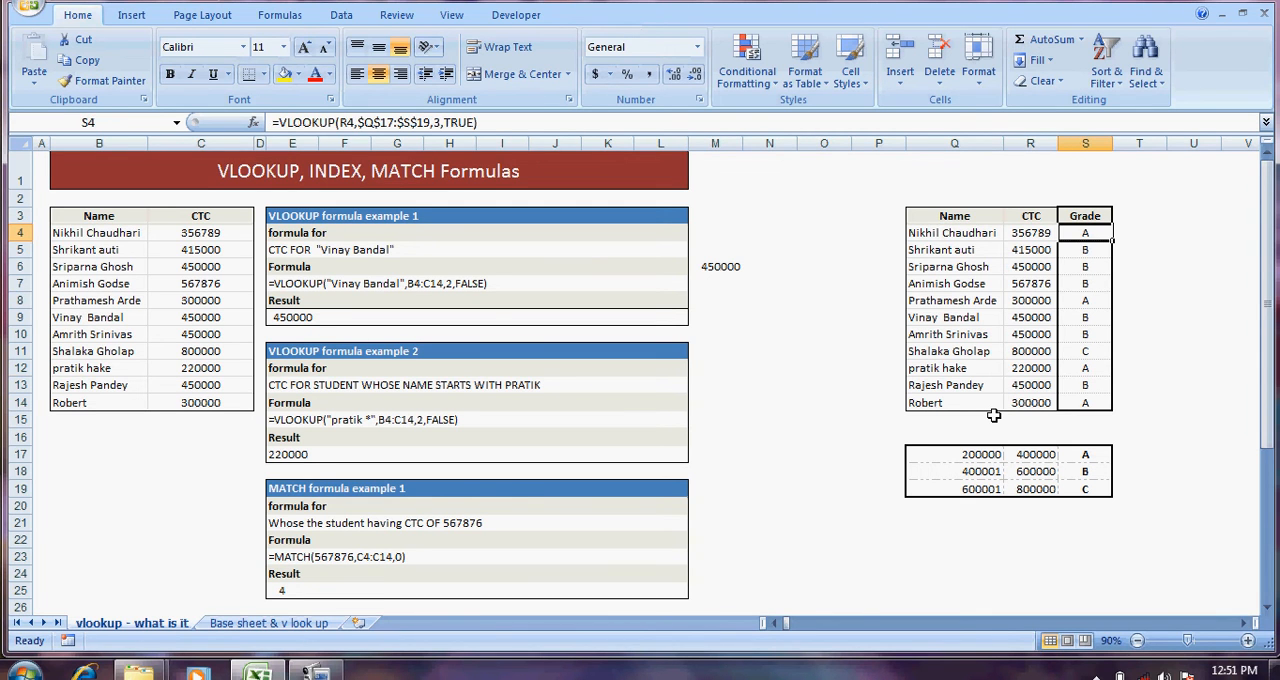
pyautogui.hotkey('shift', 'Down')
pyautogui.hotkey('shift', 'Down')
pyautogui.hotkey('shift', 'Down')
pyautogui.hotkey('shift', 'Down')
pyautogui.hotkey('shift', 'Down')
pyautogui.hotkey('shift', 'Down')
pyautogui.hotkey('shift', 'Down')
pyautogui.hotkey('shift', 'Down')
pyautogui.hotkey('shift', 'Down')
pyautogui.hotkey('shift', 'Down')
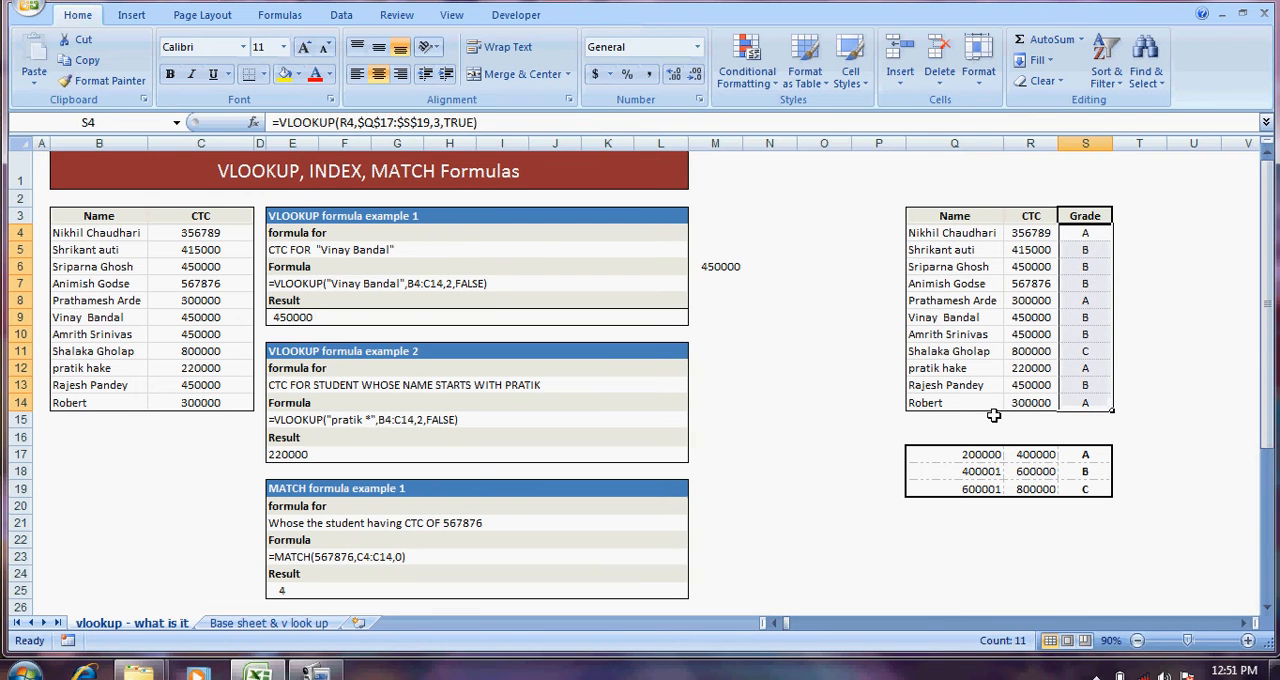
pyautogui.press('Delete')
# Step: Examine the Name and CTC columns of the grading table in Q4:R14
pyautogui.press('Left')
pyautogui.press('Left')
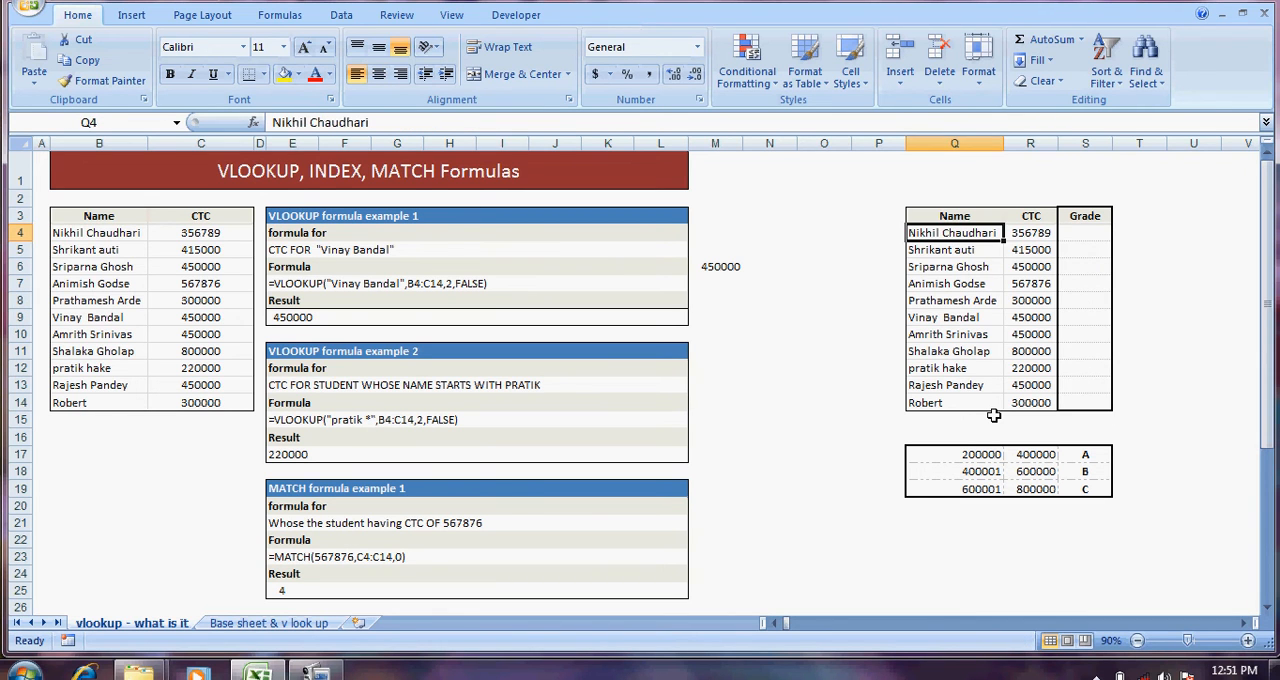
pyautogui.press('Down')
pyautogui.press('Down')
pyautogui.press('Down')
pyautogui.press('Down')
pyautogui.press('Down')
pyautogui.press('Down')
pyautogui.press('Down')
pyautogui.press('Down')
pyautogui.press('Down')
pyautogui.press('Right')
pyautogui.press('Up')
pyautogui.press('Up')
pyautogui.press('Up')
pyautogui.press('Up')
pyautogui.press('Up')
pyautogui.press('Up')
pyautogui.press('Up')
pyautogui.press('Up')
pyautogui.press('Up')
pyautogui.press('Up')
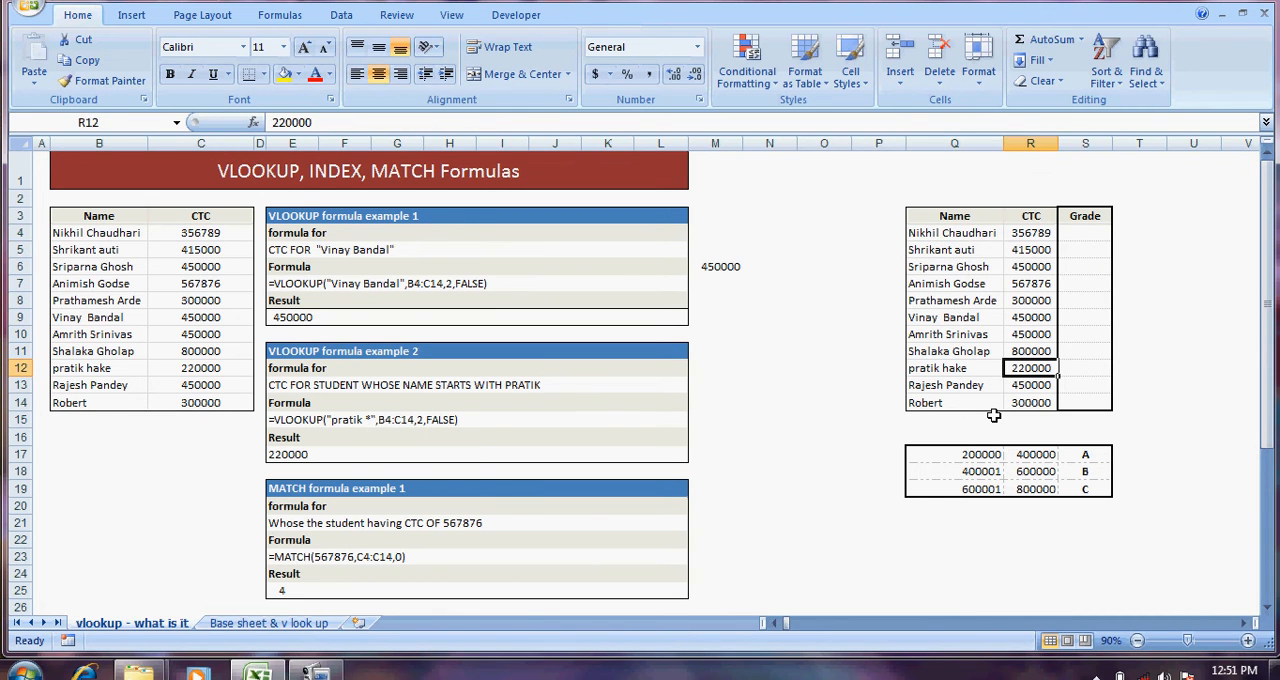
pyautogui.press('Left')
pyautogui.press('Down')
pyautogui.press('Down')
pyautogui.press('Down')
pyautogui.press('Down')
pyautogui.press('Down')
pyautogui.press('Down')
pyautogui.press('Down')
pyautogui.press('Down')
pyautogui.press('Down')
pyautogui.press('Down')
pyautogui.press('Down')
pyautogui.press('Down')
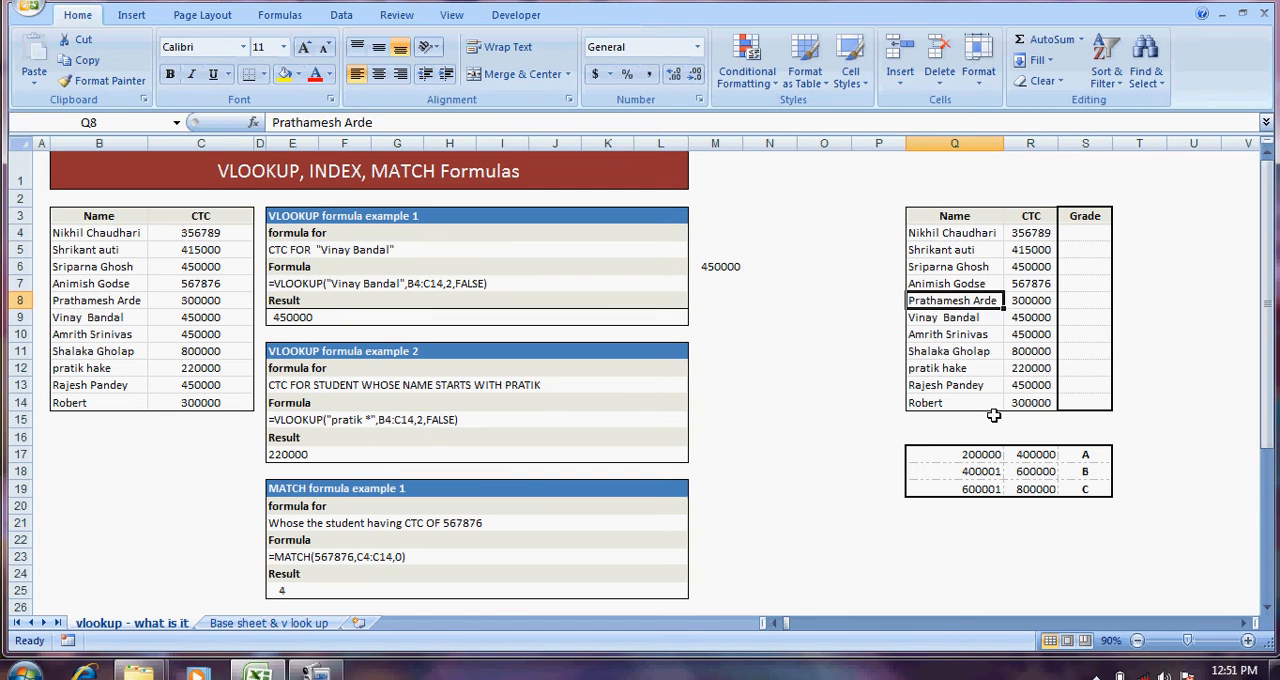
pyautogui.press('Right')
pyautogui.press('Up')
pyautogui.press('Up')
pyautogui.press('Up')
pyautogui.press('Up')
pyautogui.press('Up')
pyautogui.press('Up')
pyautogui.press('Up')
pyautogui.press('Up')
pyautogui.press('Up')
pyautogui.press('Up')
pyautogui.press('Up')
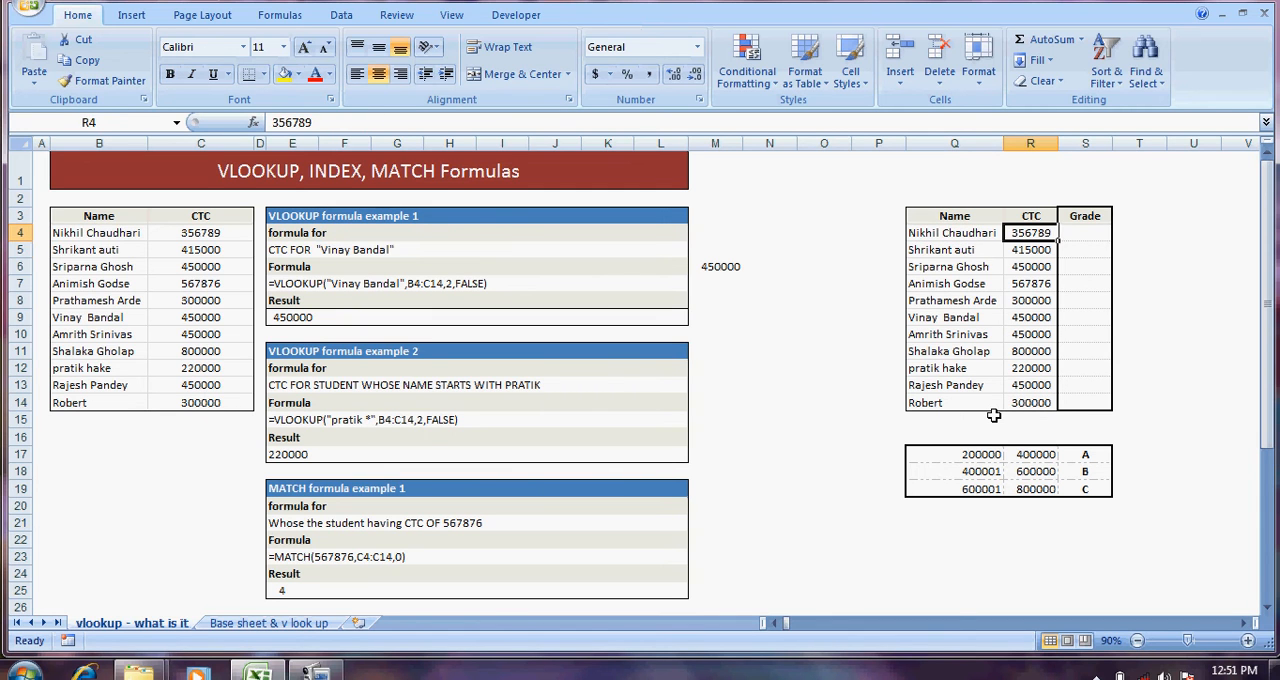
# Step: Compare the original name list starting at B4 with the grading table's entries starting at Q4
pyautogui.press('Left')
pyautogui.press('Left')
pyautogui.press('Left')
pyautogui.press('Left')
pyautogui.press('Left')
pyautogui.press('Left')
pyautogui.press('Left')
pyautogui.press('Left')
pyautogui.press('Left')
pyautogui.press('Left')
pyautogui.press('Left')
pyautogui.press('Left')
pyautogui.press('Left')
pyautogui.press('Left')
pyautogui.press('Left')
pyautogui.press('Left')
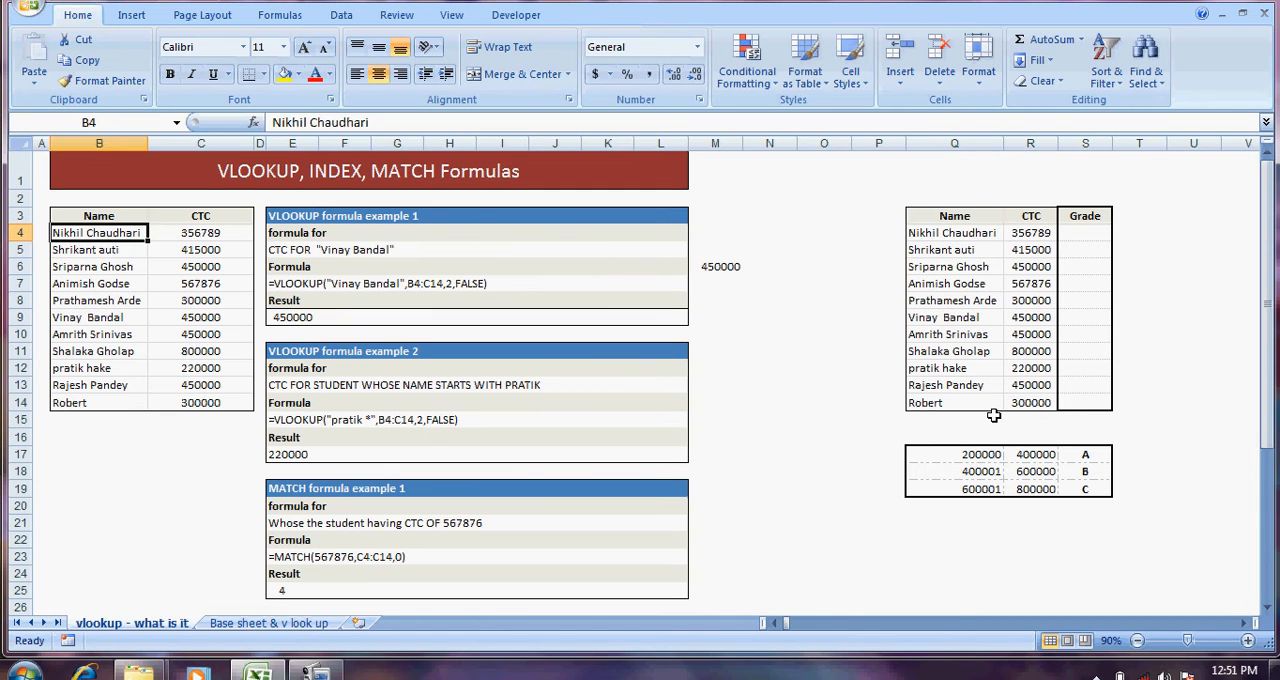
pyautogui.press('Right')
pyautogui.press('Right')
pyautogui.press('Right')
pyautogui.press('Right')
pyautogui.press('Right')
pyautogui.press('Right')
pyautogui.press('Right')
pyautogui.press('Right')
pyautogui.press('Right')
pyautogui.press('Right')
pyautogui.press('Right')
pyautogui.press('Right')
pyautogui.press('Right')
pyautogui.press('Right')
pyautogui.press('Right')
pyautogui.press('Right')
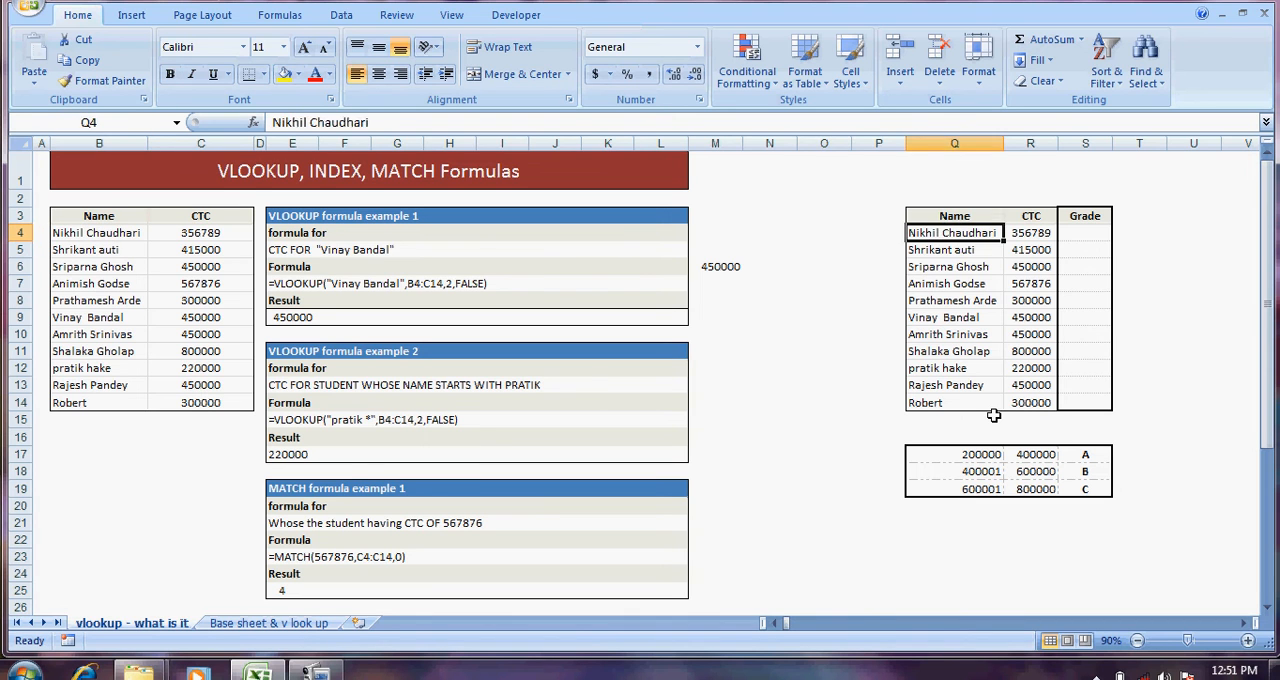
pyautogui.press('Down')
pyautogui.press('Down')
pyautogui.press('Down')
pyautogui.press('Down')
pyautogui.press('Down')
pyautogui.press('Down')
pyautogui.press('Down')
pyautogui.press('Down')
pyautogui.press('Down')
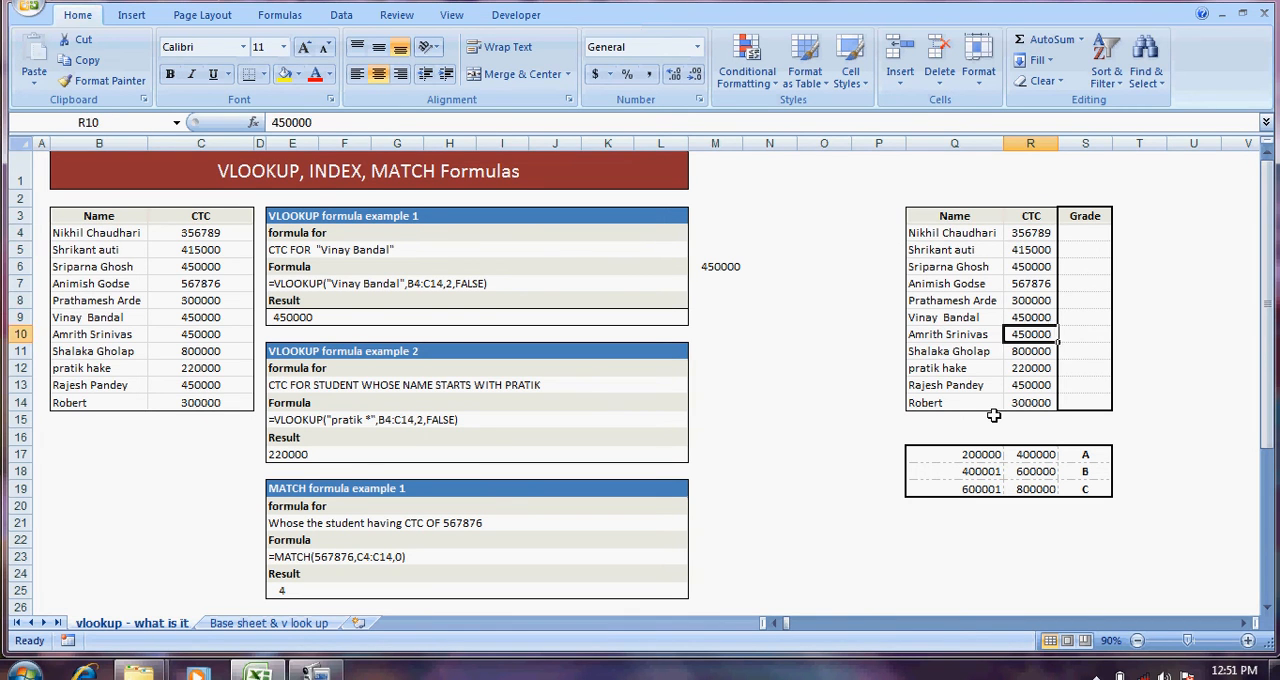
# Step: Center-align the contents of the grade slab table in Q17:S19
pyautogui.press('Down')
pyautogui.press('Down')
pyautogui.press('Down')
pyautogui.press('Down')
pyautogui.press('Left')
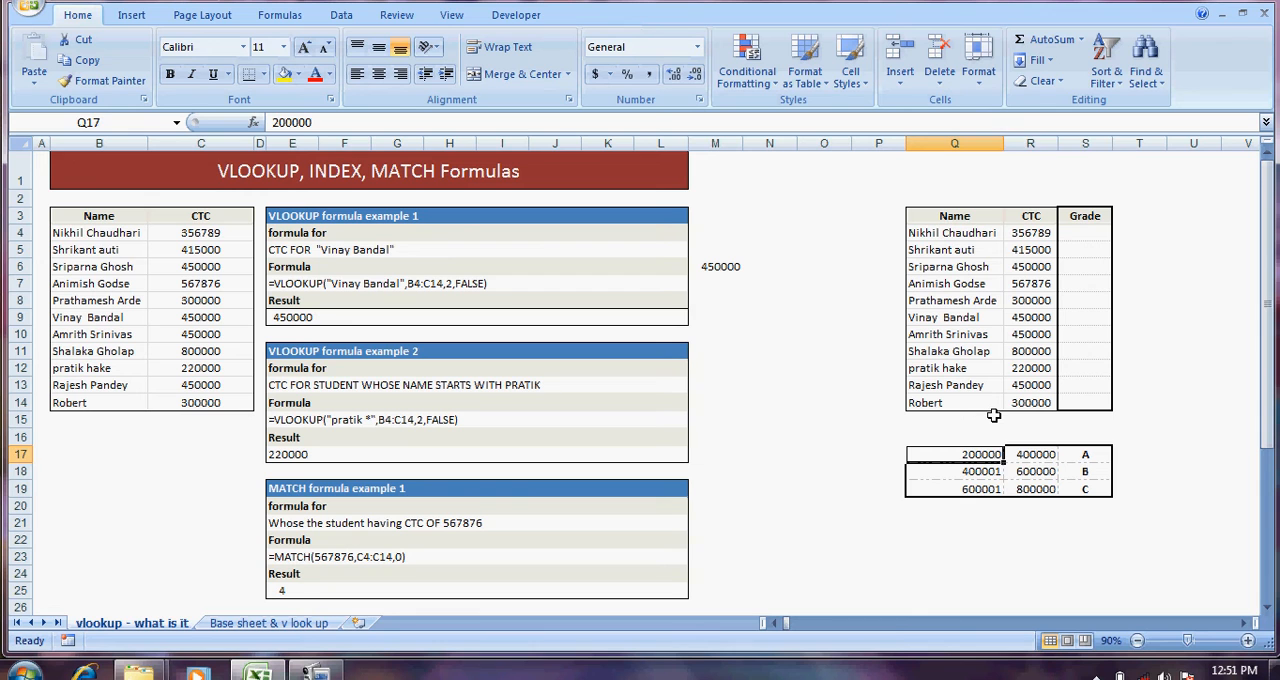
pyautogui.hotkey('shift', 'Right')
pyautogui.hotkey('shift', 'Right')
pyautogui.hotkey('shift', 'Down')
pyautogui.hotkey('shift', 'Down')
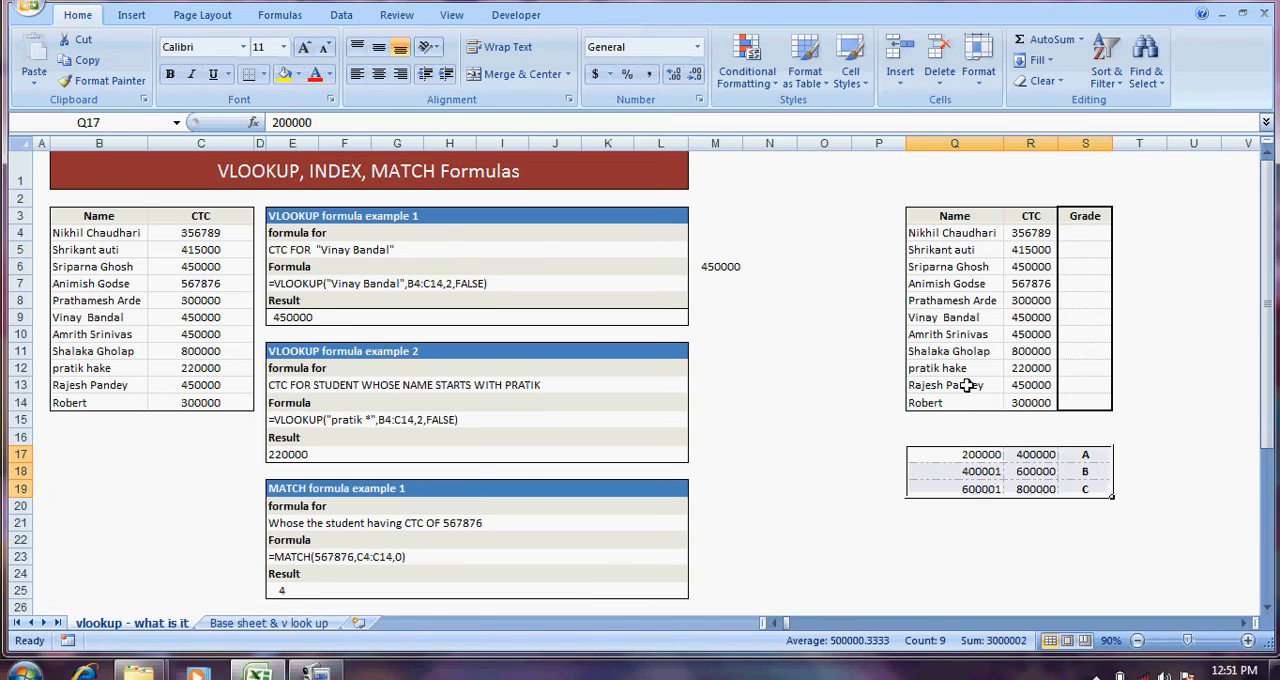
pyautogui.click(379, 74)
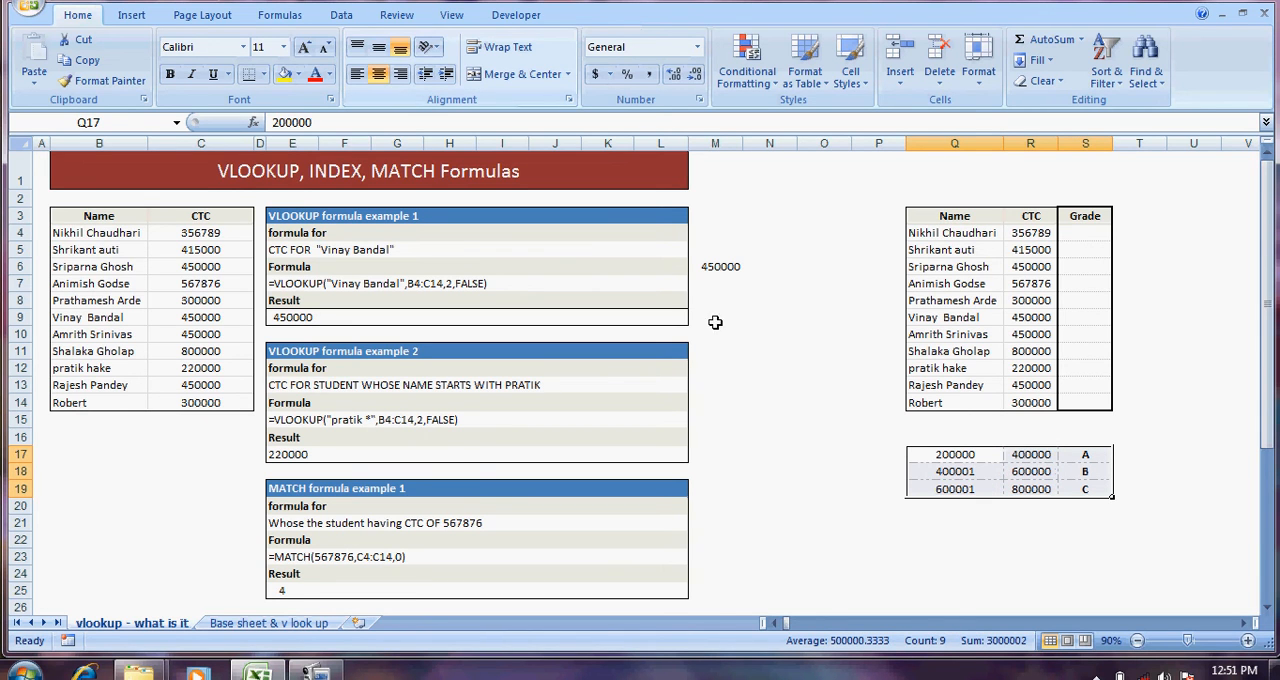
# Step: Examine the grade letters in column S of the slab table Q17:S19
pyautogui.click(978, 454)
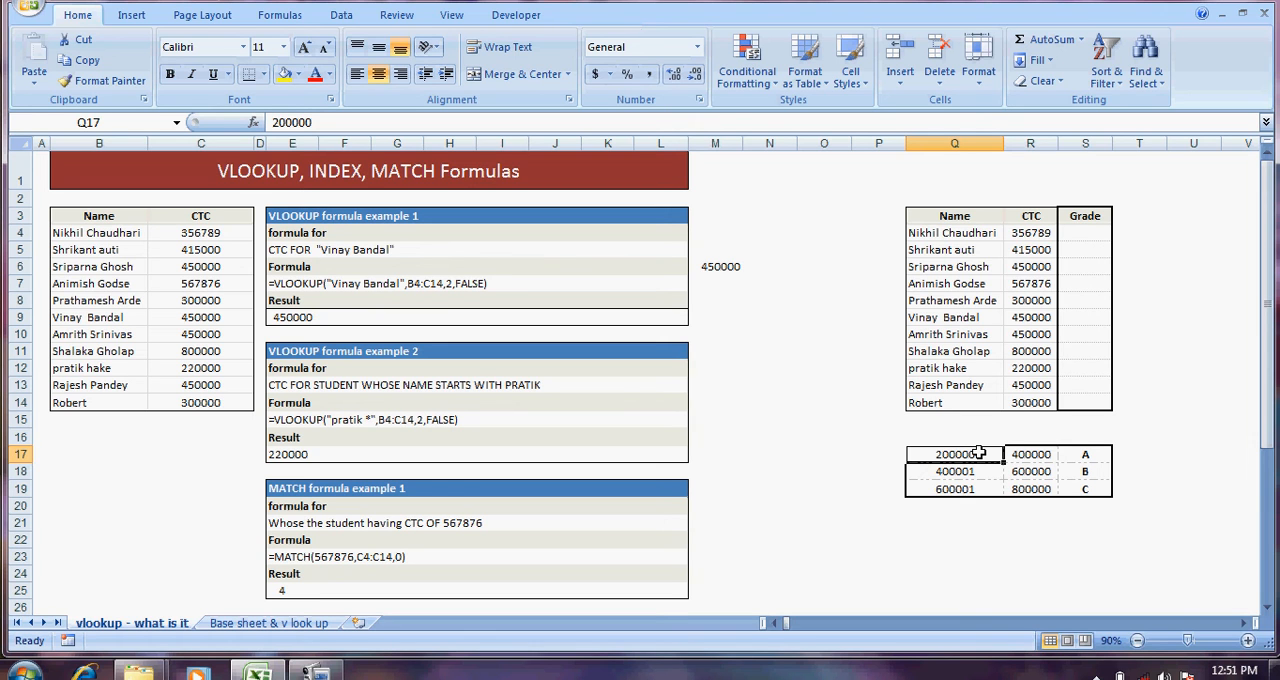
pyautogui.press('Up')
pyautogui.press('Right')
pyautogui.press('Right')
pyautogui.press('Right')
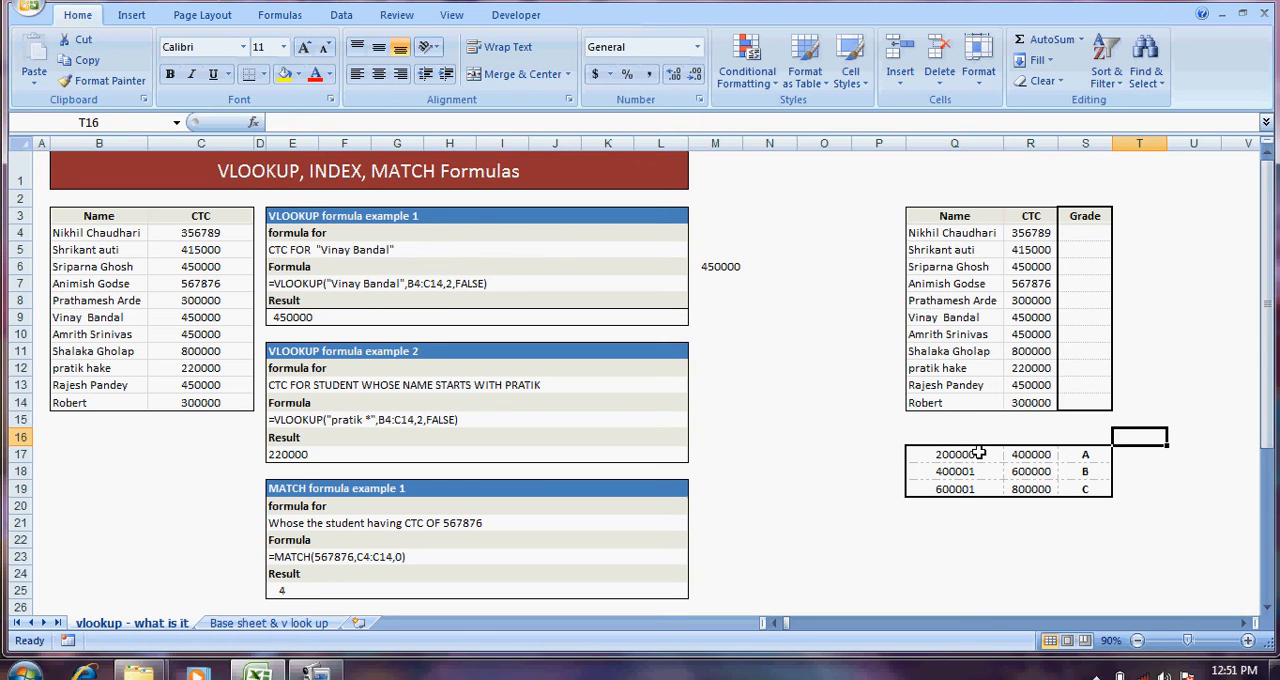
pyautogui.press('Left')
pyautogui.press('Down')
pyautogui.press('Down')
pyautogui.press('Down')
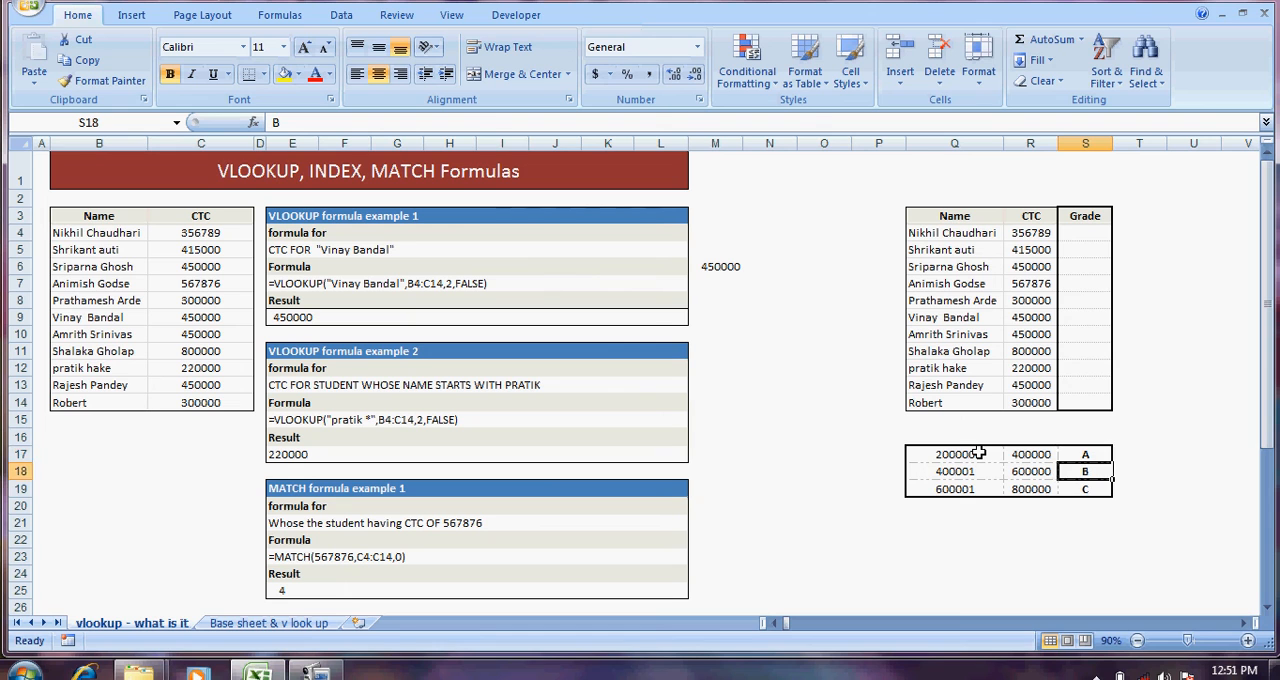
pyautogui.press('Up')
pyautogui.press('Up')
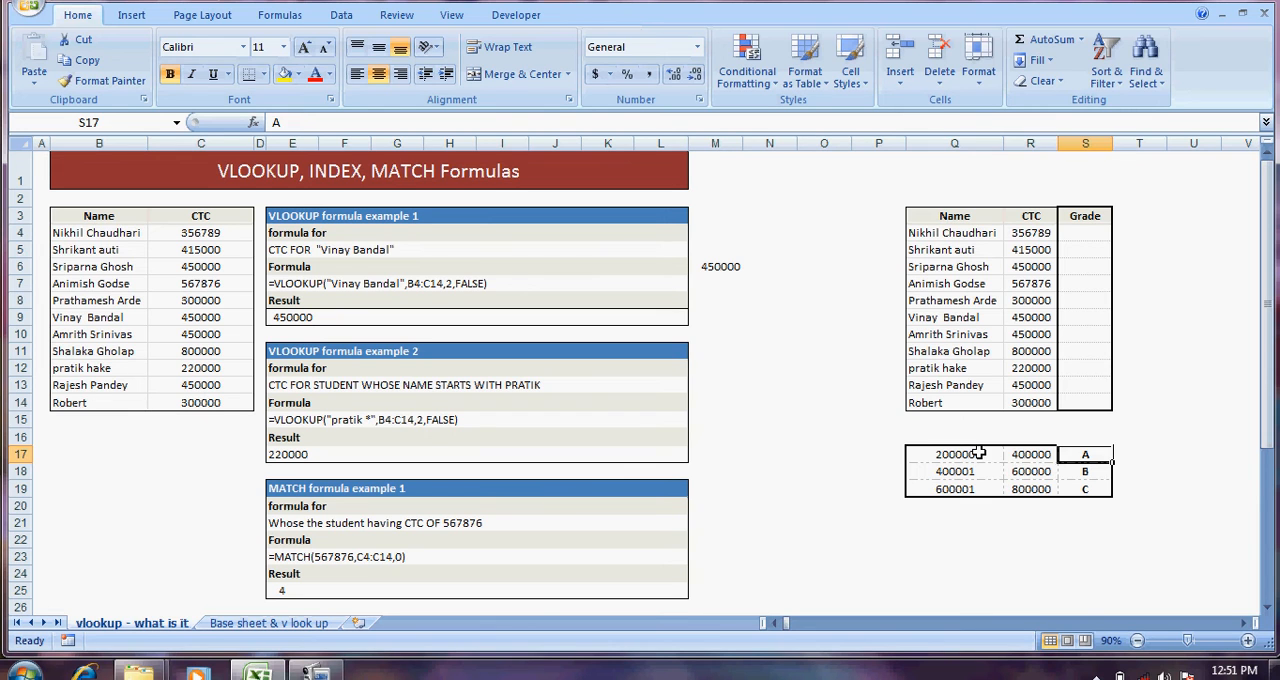
# Step: Examine the lower limit, upper limit and grade of the first CTC slab in Q17:S17
pyautogui.click(979, 454)
pyautogui.press('Up')
pyautogui.press('Up')
pyautogui.press('Up')
pyautogui.press('Down')
pyautogui.press('Down')
pyautogui.press('Down')
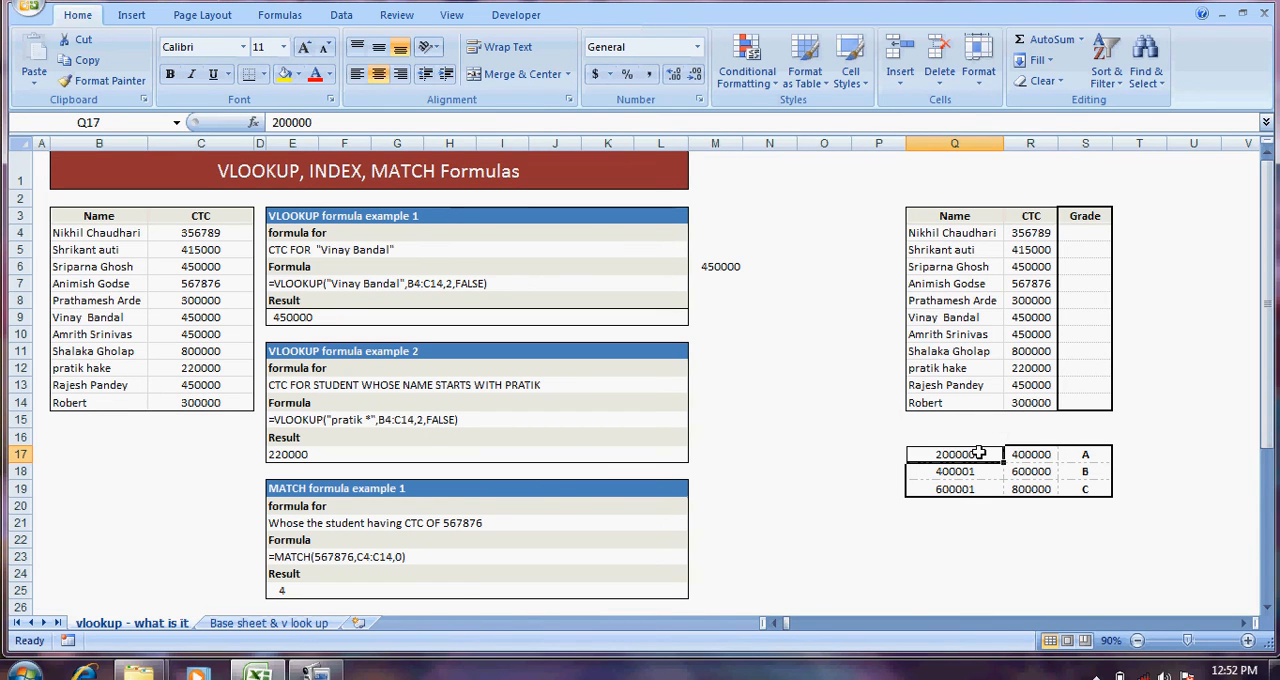
pyautogui.press('Right')
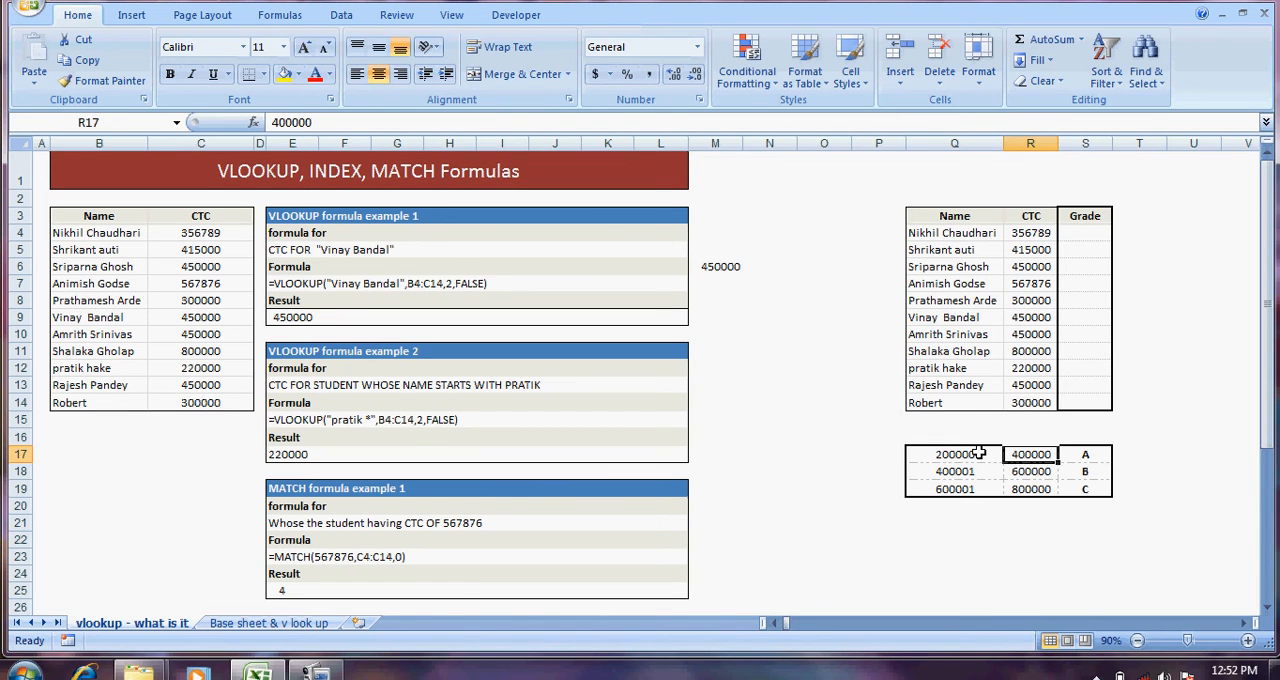
pyautogui.press('Right')
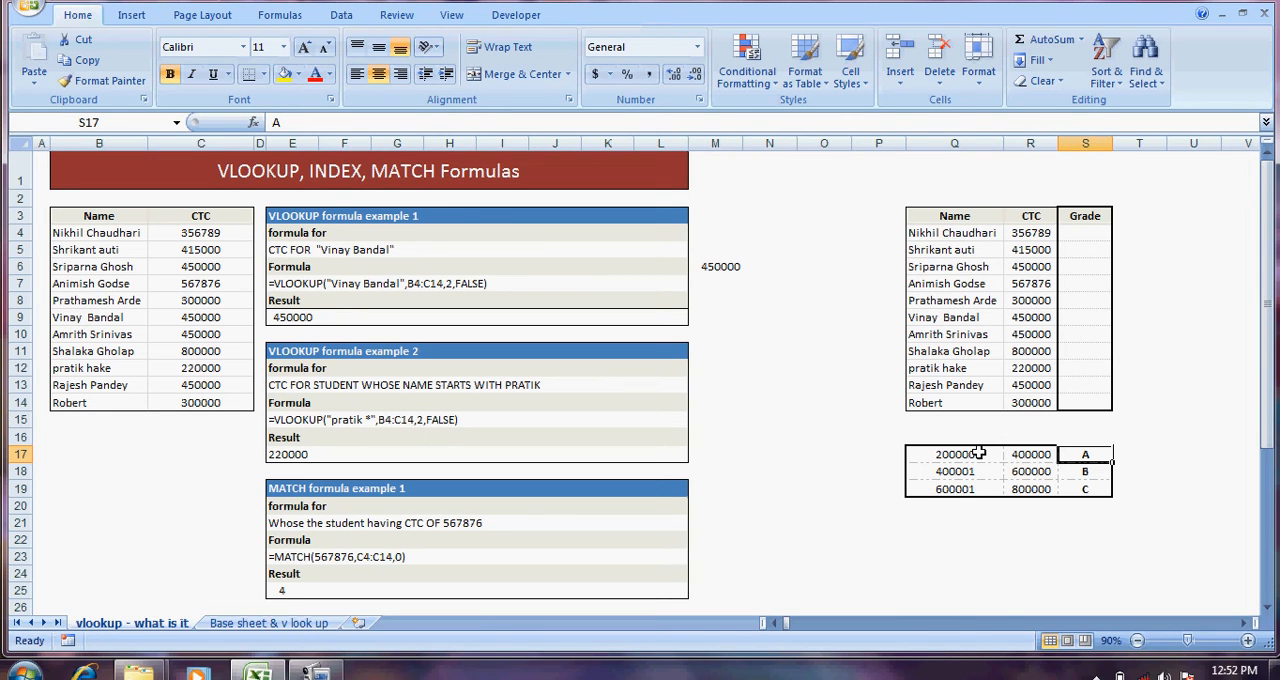
pyautogui.press('Left')
pyautogui.press('Right')
# Step: Start a VLOOKUP formula for the Grade cells S4:S14 with the CTC in R4 as the lookup value
pyautogui.press('Up')
pyautogui.press('Up')
pyautogui.press('Up')
pyautogui.press('Up')
pyautogui.press('Up')
pyautogui.press('Up')
pyautogui.press('Up')
pyautogui.press('Up')
pyautogui.press('Up')
pyautogui.press('Up')
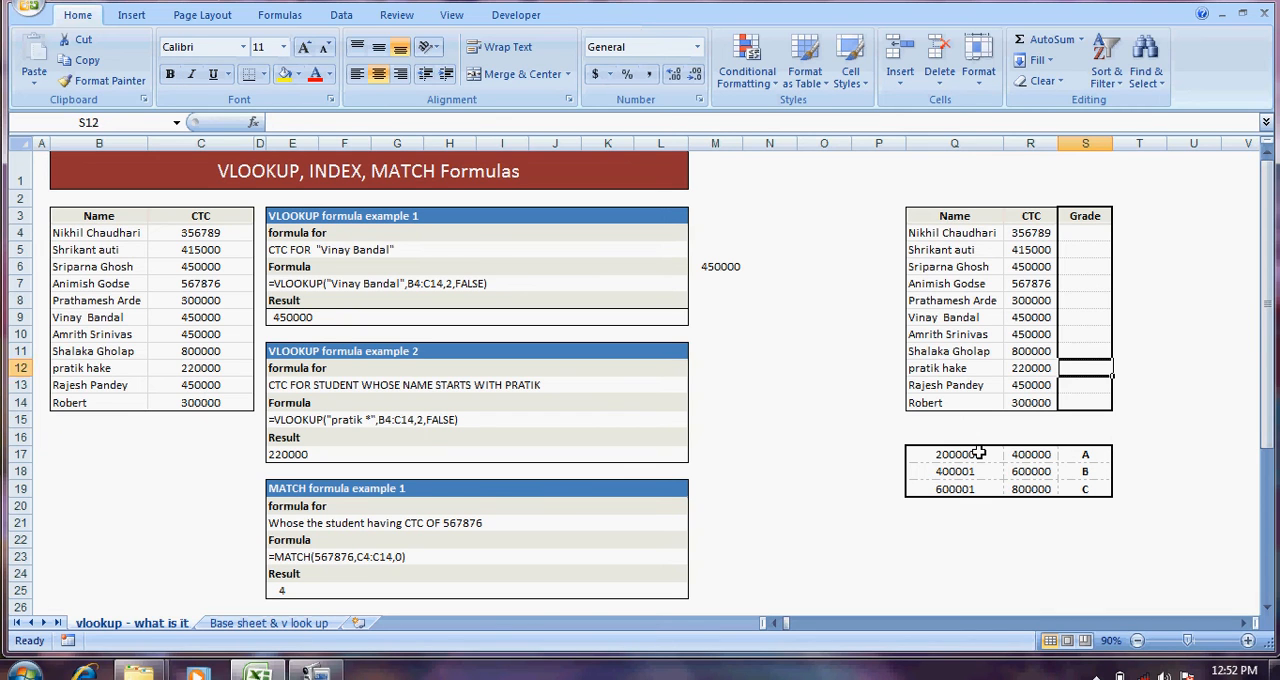
pyautogui.press('Up')
pyautogui.press('Up')
pyautogui.press('Up')
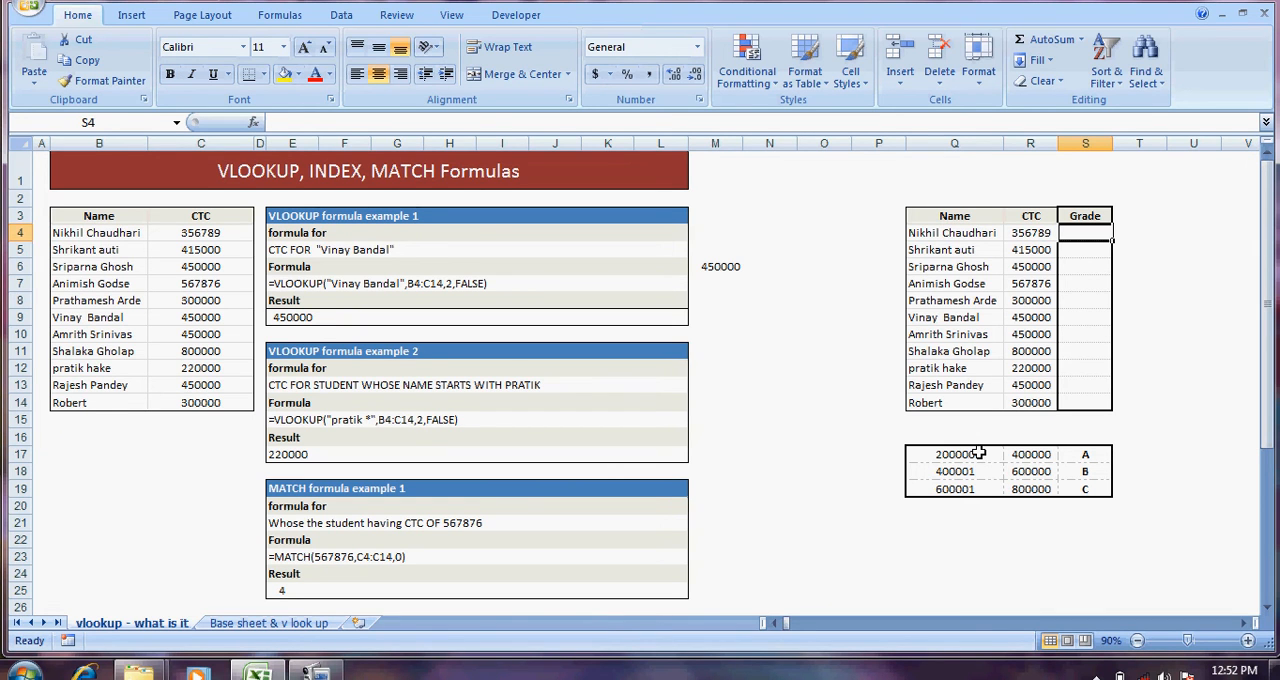
pyautogui.hotkey('shift', 'Down')
pyautogui.hotkey('shift', 'Down')
pyautogui.hotkey('shift', 'Down')
pyautogui.hotkey('shift', 'Down')
pyautogui.hotkey('shift', 'Down')
pyautogui.hotkey('shift', 'Down')
pyautogui.hotkey('shift', 'Down')
pyautogui.hotkey('shift', 'Down')
pyautogui.hotkey('shift', 'Down')
pyautogui.hotkey('shift', 'Down')
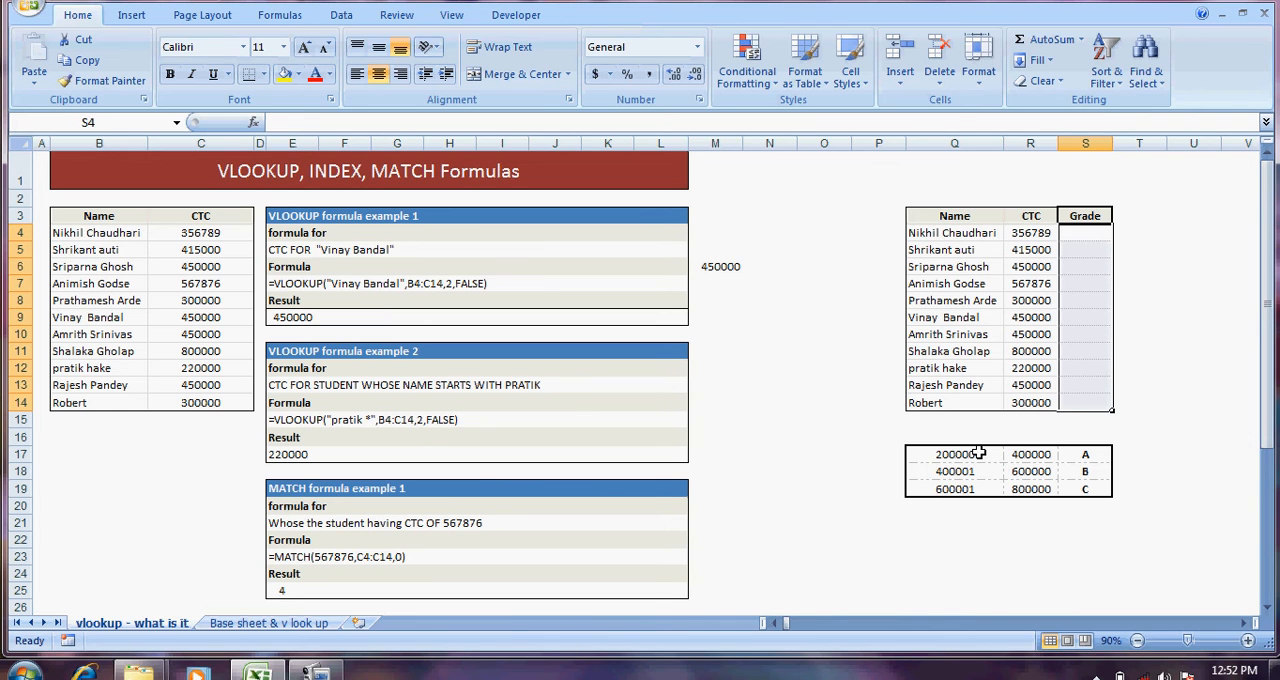
pyautogui.write('=vl')
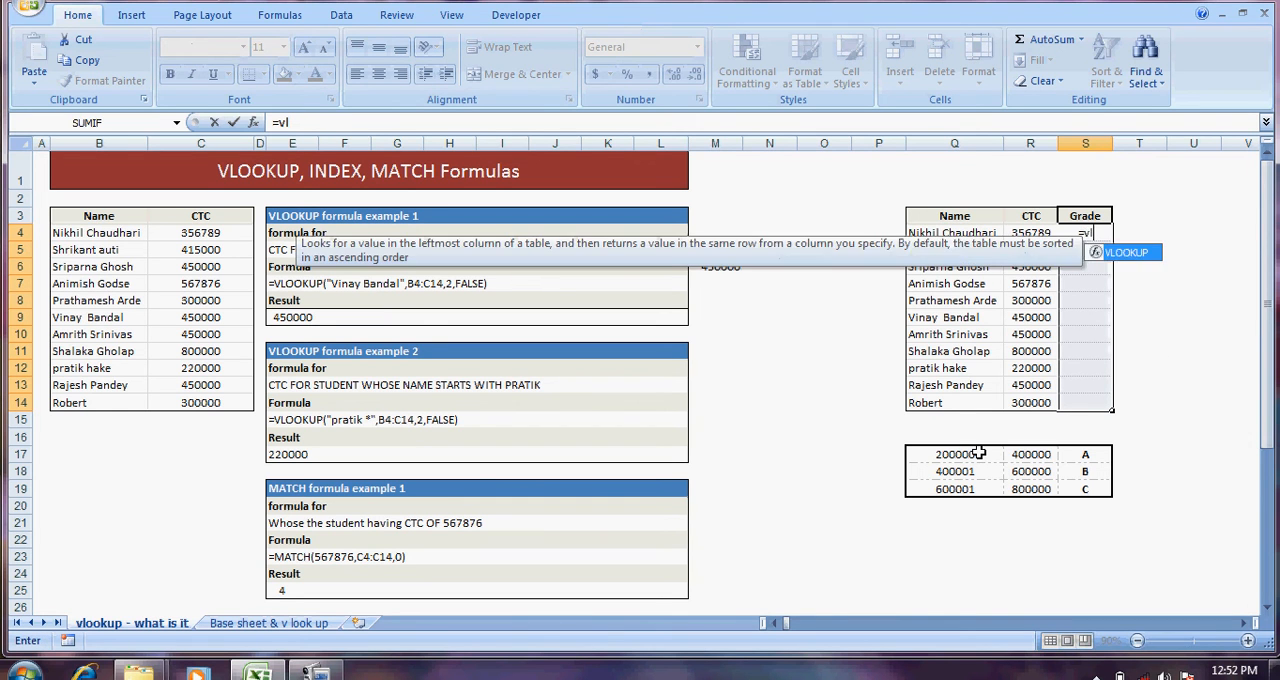
pyautogui.write('ook')
pyautogui.press('Tab')
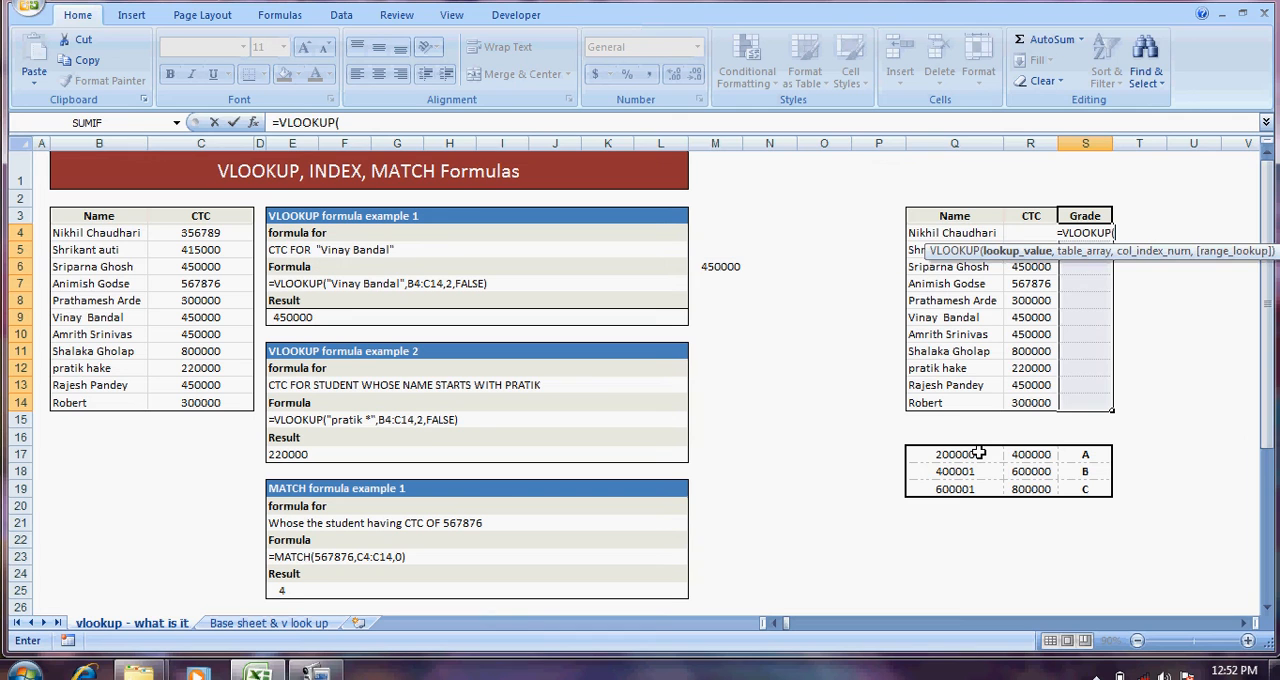
pyautogui.press('Left')
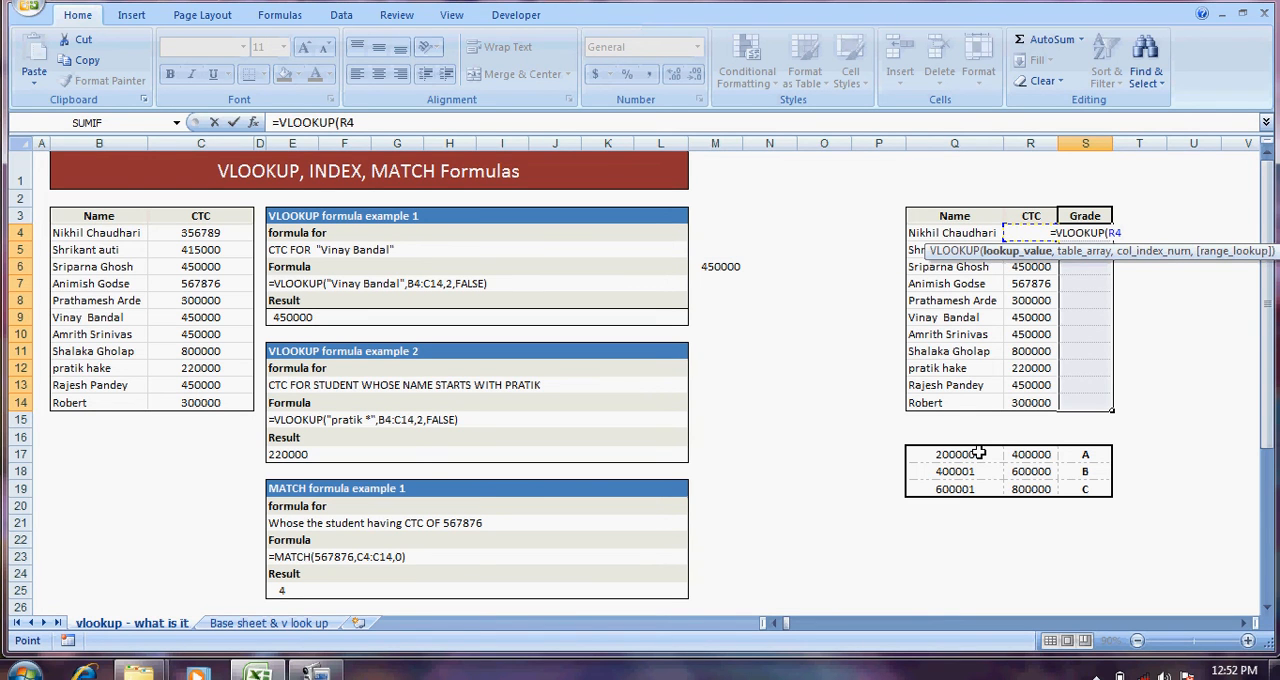
pyautogui.write(',')
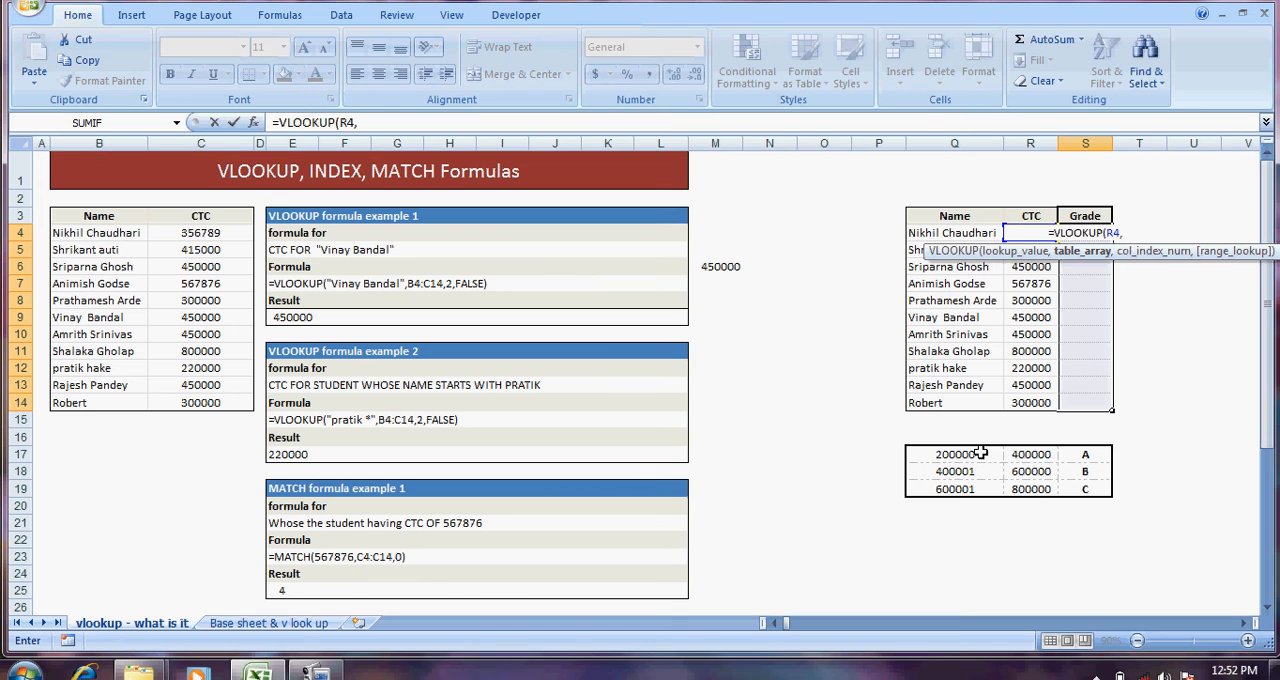
# Step: Set the formula's table array to the slab table as the absolute reference $Q$17:$S$19
pyautogui.moveTo(956, 454); pyautogui.dragTo(1068, 484)
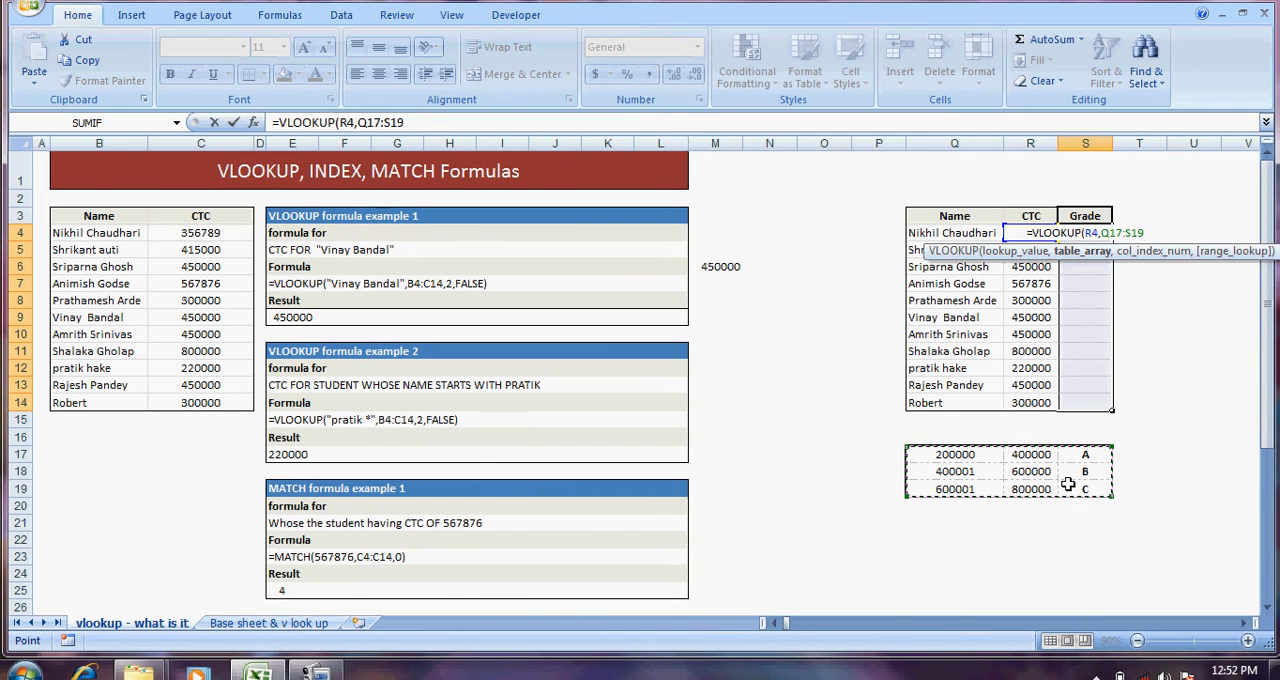
pyautogui.press('F4')
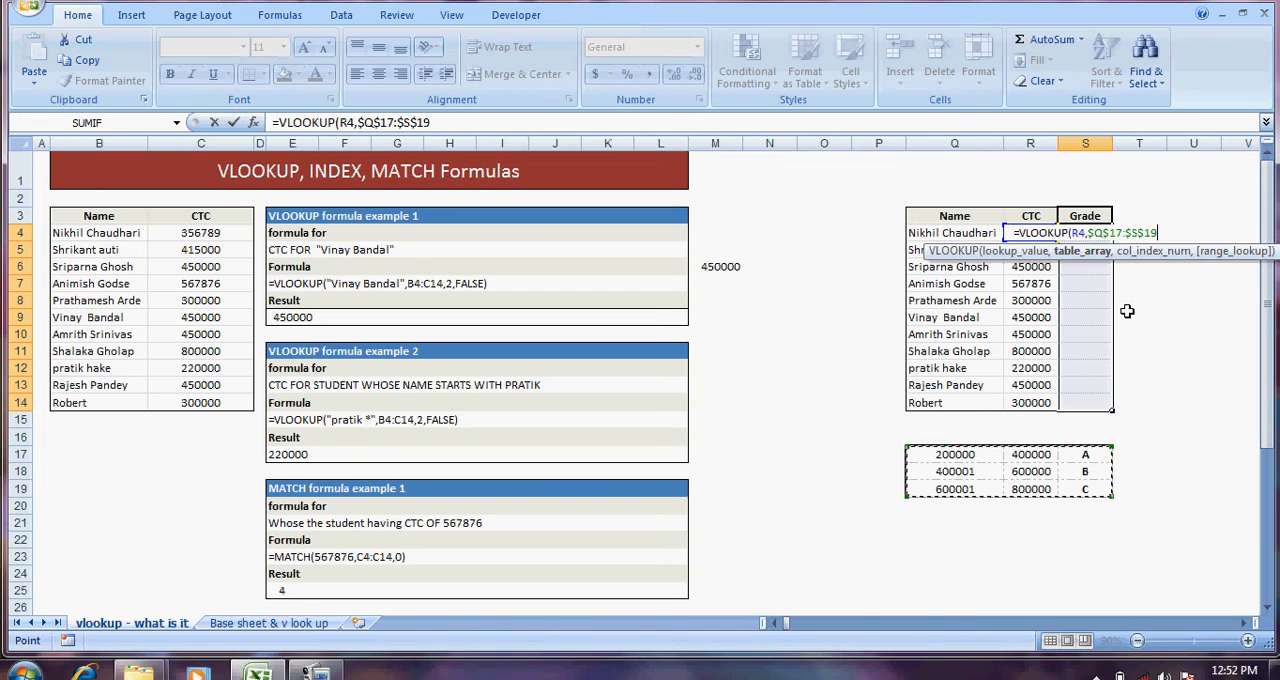
pyautogui.click(1165, 231)
pyautogui.write(',')
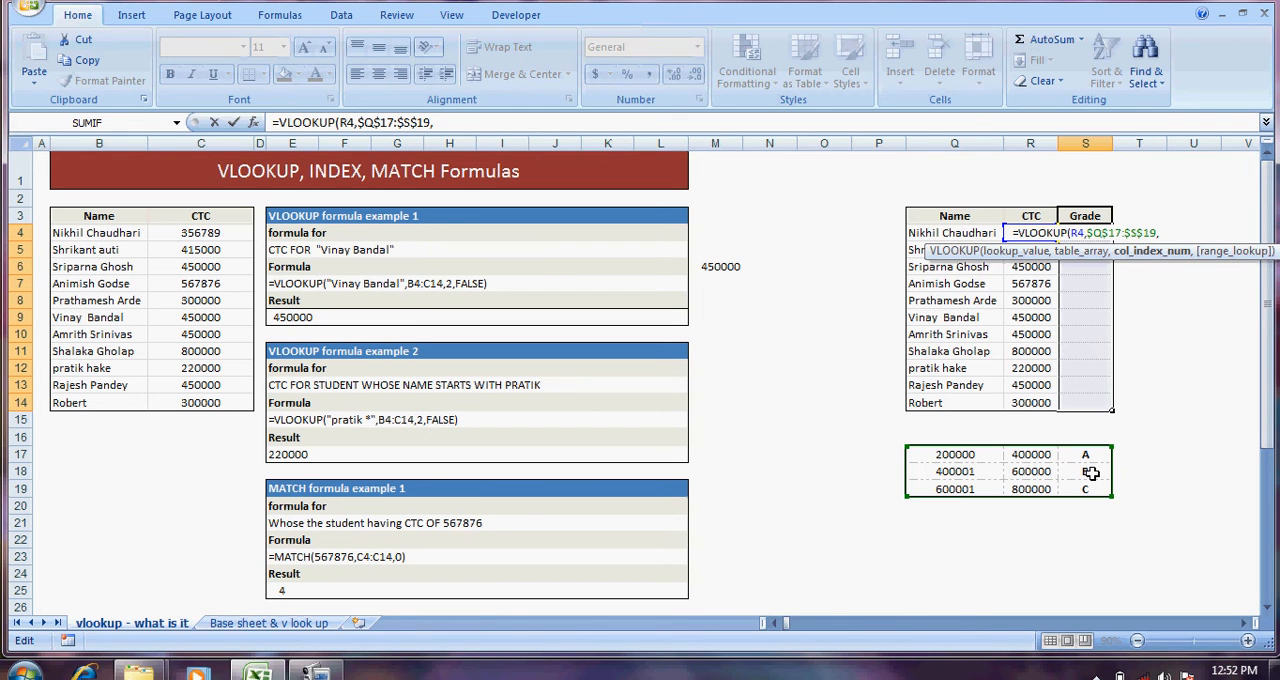
# Step: Complete the VLOOKUP with column index 3 and approximate match TRUE, and enter it in all of S4:S14
pyautogui.write('3,')
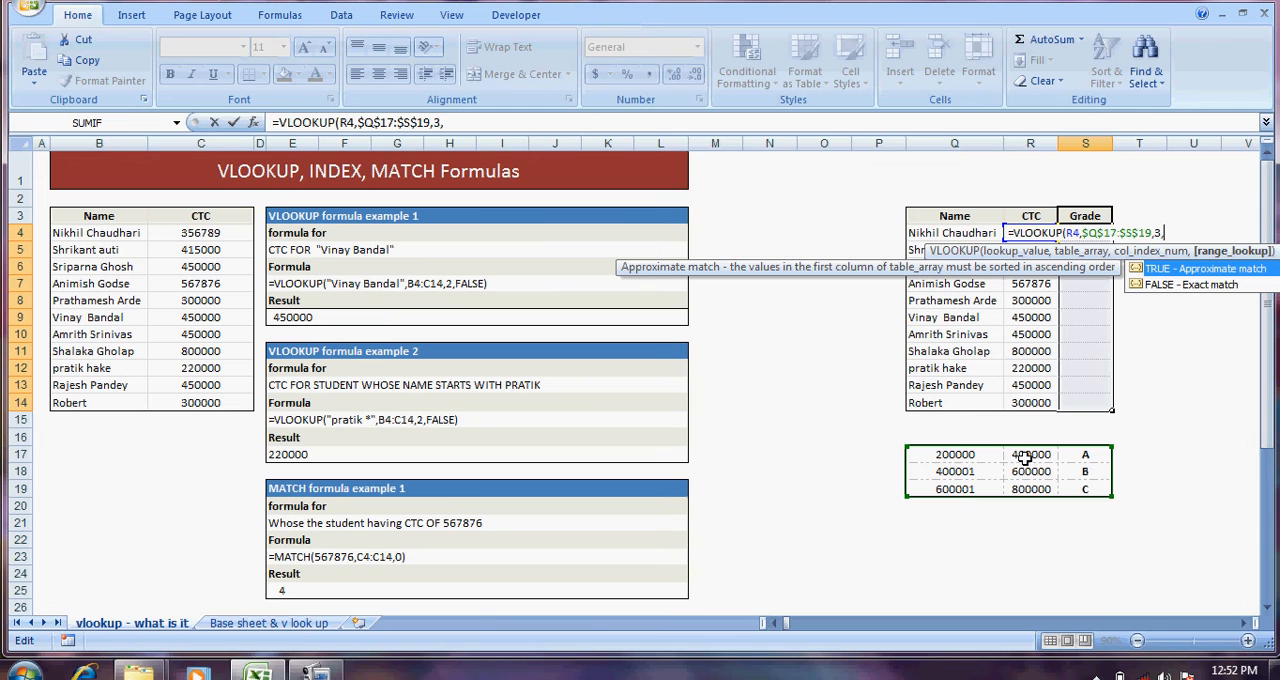
pyautogui.write('tryue')
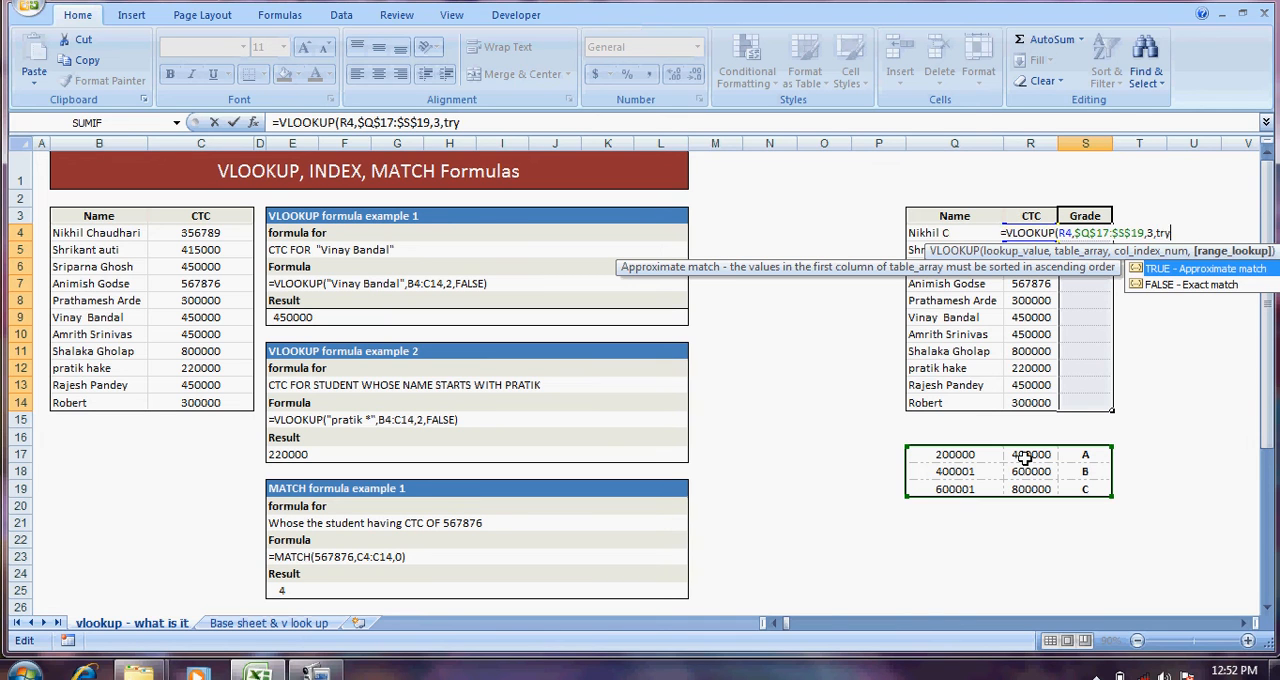
pyautogui.press('BackSpace')
pyautogui.press('BackSpace')
pyautogui.press('BackSpace')
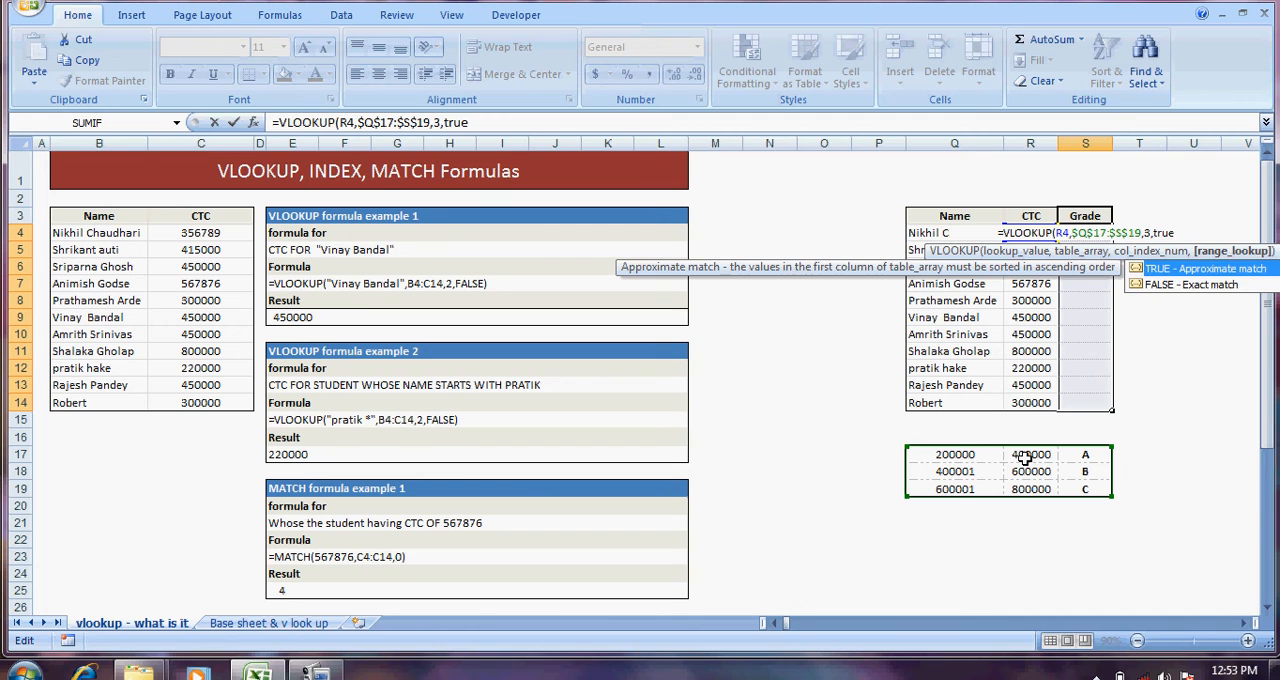
pyautogui.write(')')
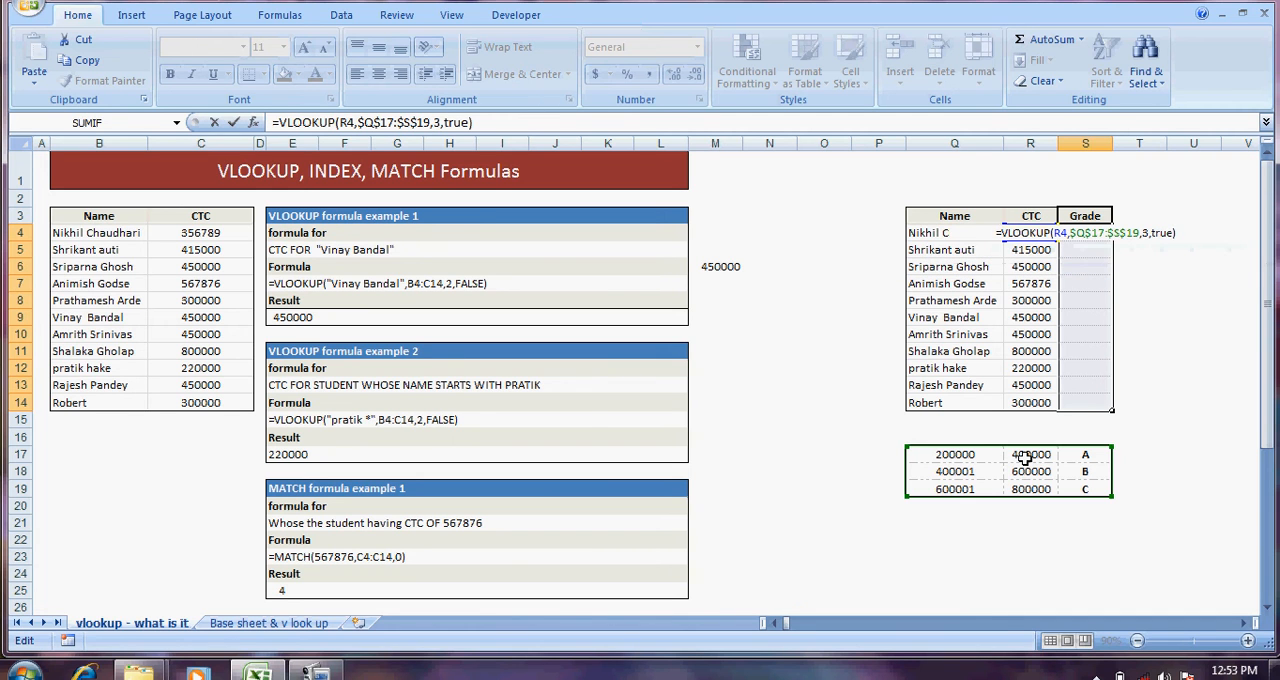
pyautogui.hotkey('ctrl', 'Return')
pyautogui.click(1158, 347)
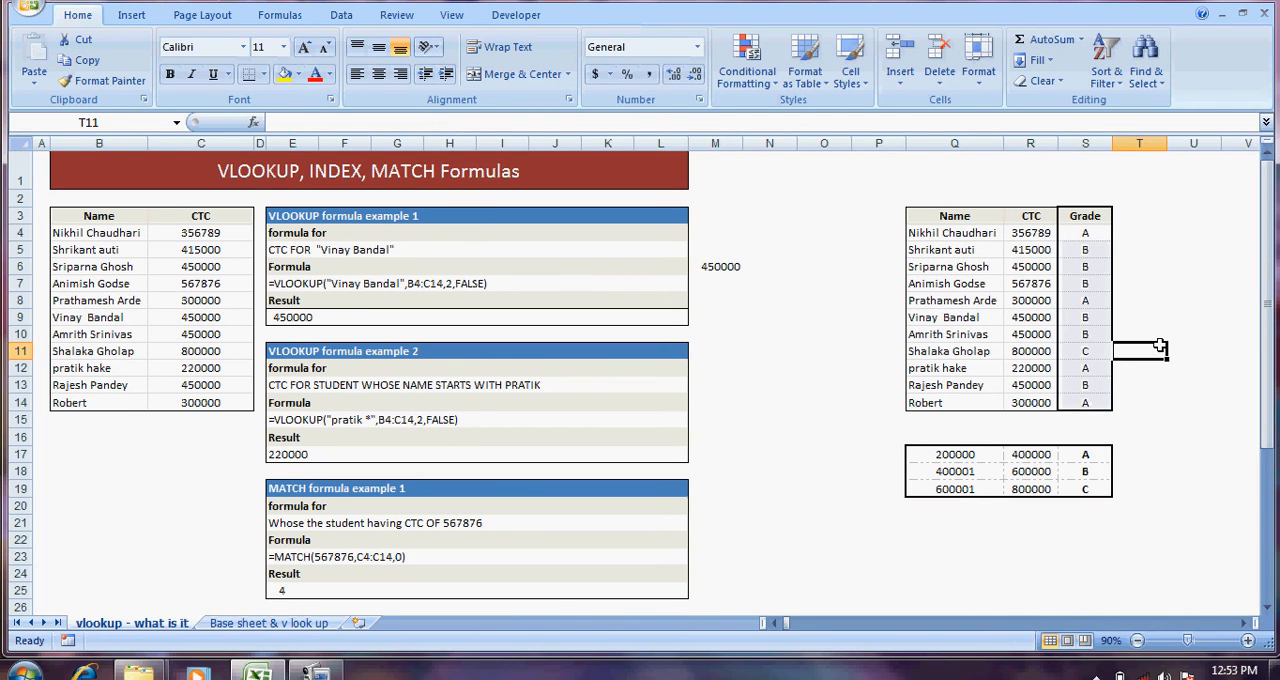
# Step: Review the grades in S4:S14 and compare their match type with the VLOOKUP example formulas in rows 7 and 15
pyautogui.moveTo(1086, 234); pyautogui.dragTo(1084, 398)
pyautogui.click(1140, 349)
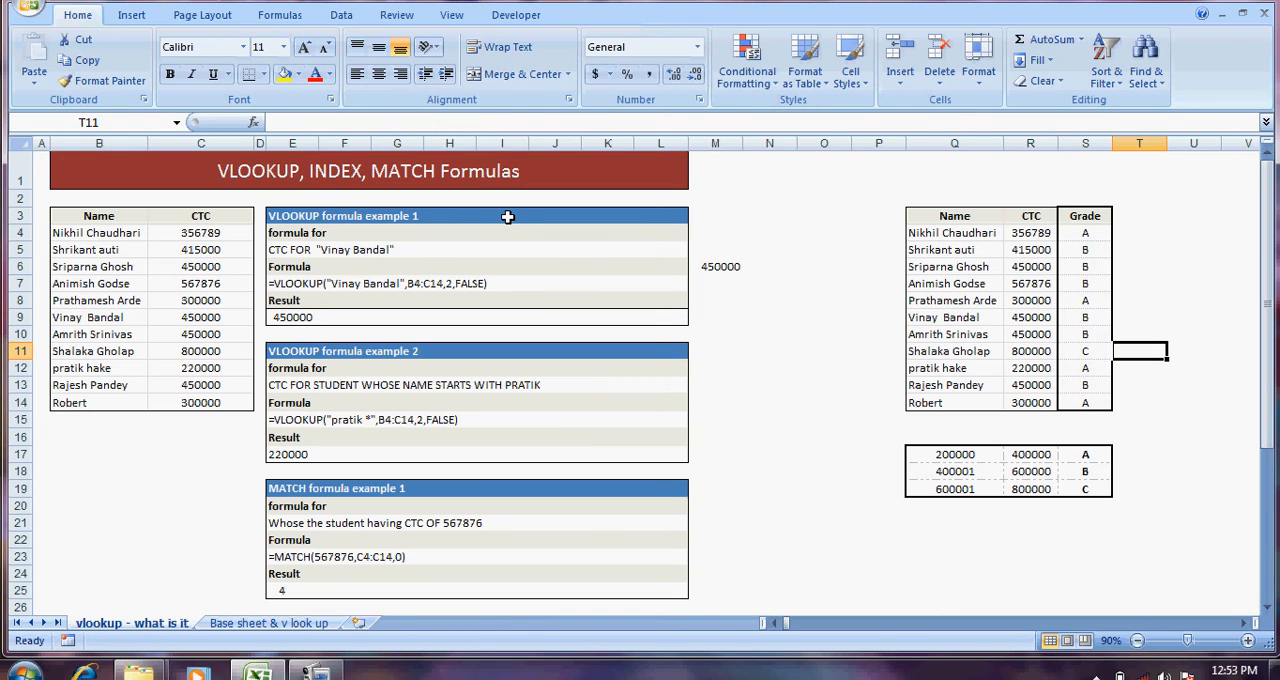
pyautogui.click(453, 245)
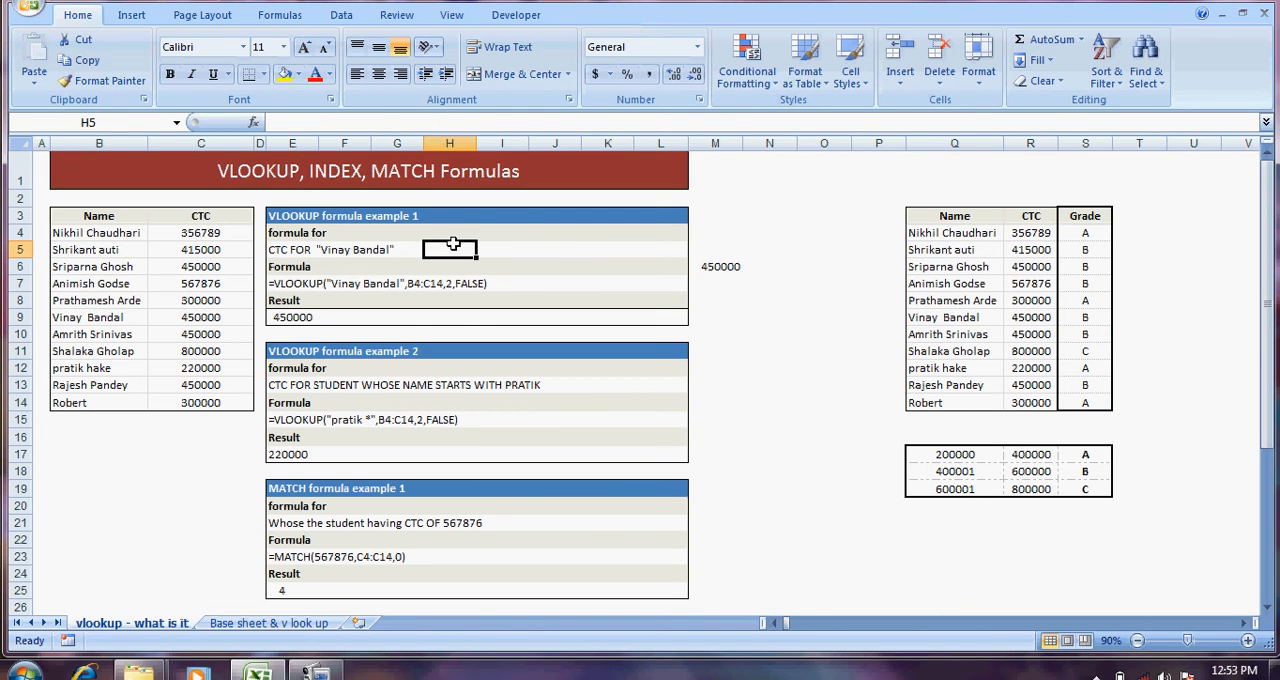
pyautogui.click(318, 283)
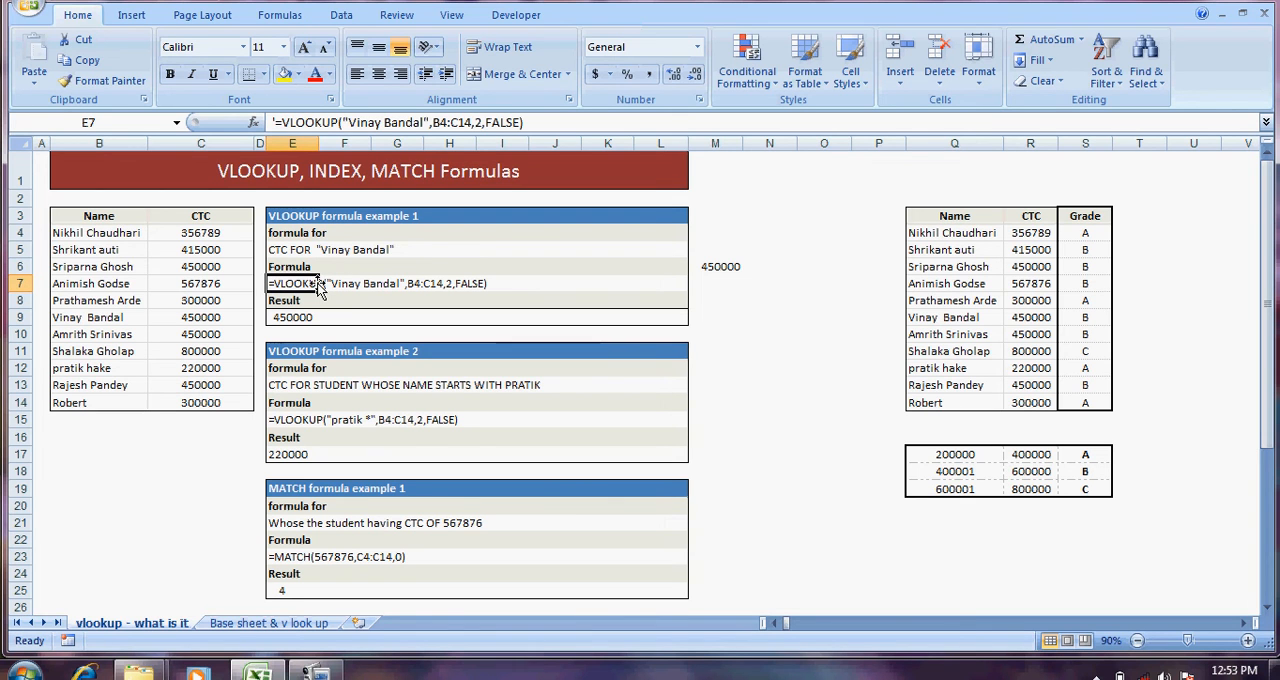
pyautogui.click(462, 286)
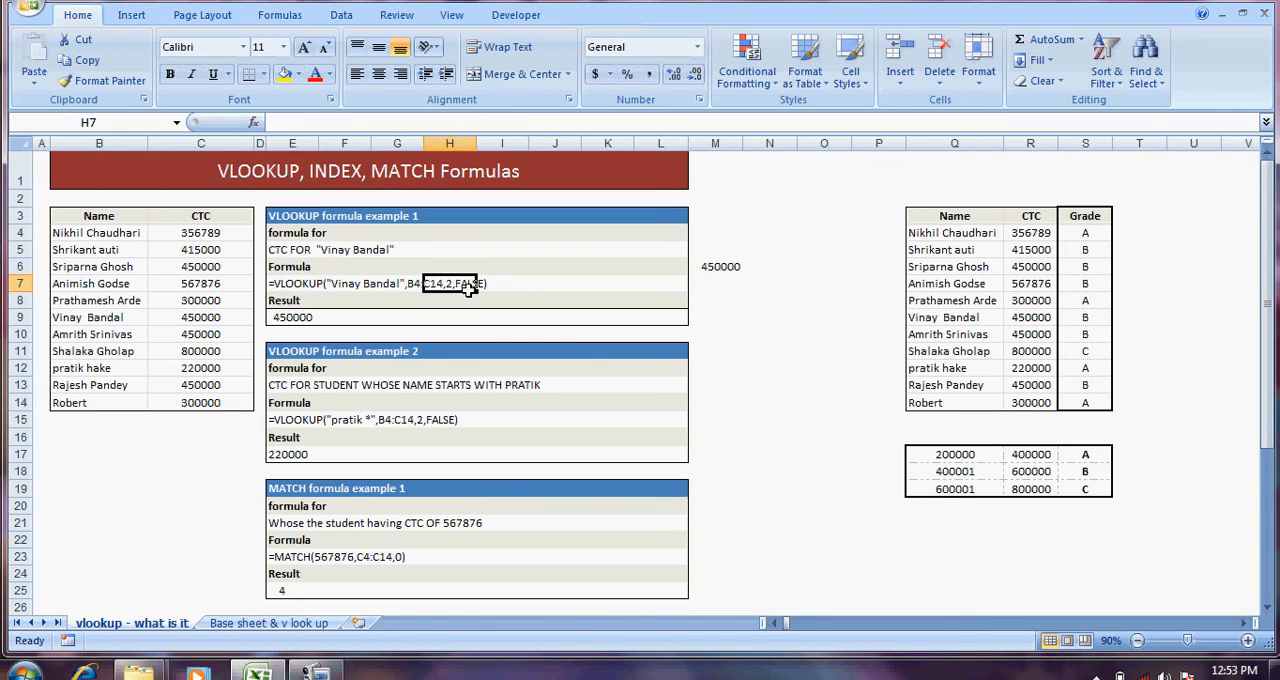
pyautogui.click(432, 423)
pyautogui.click(1086, 302)
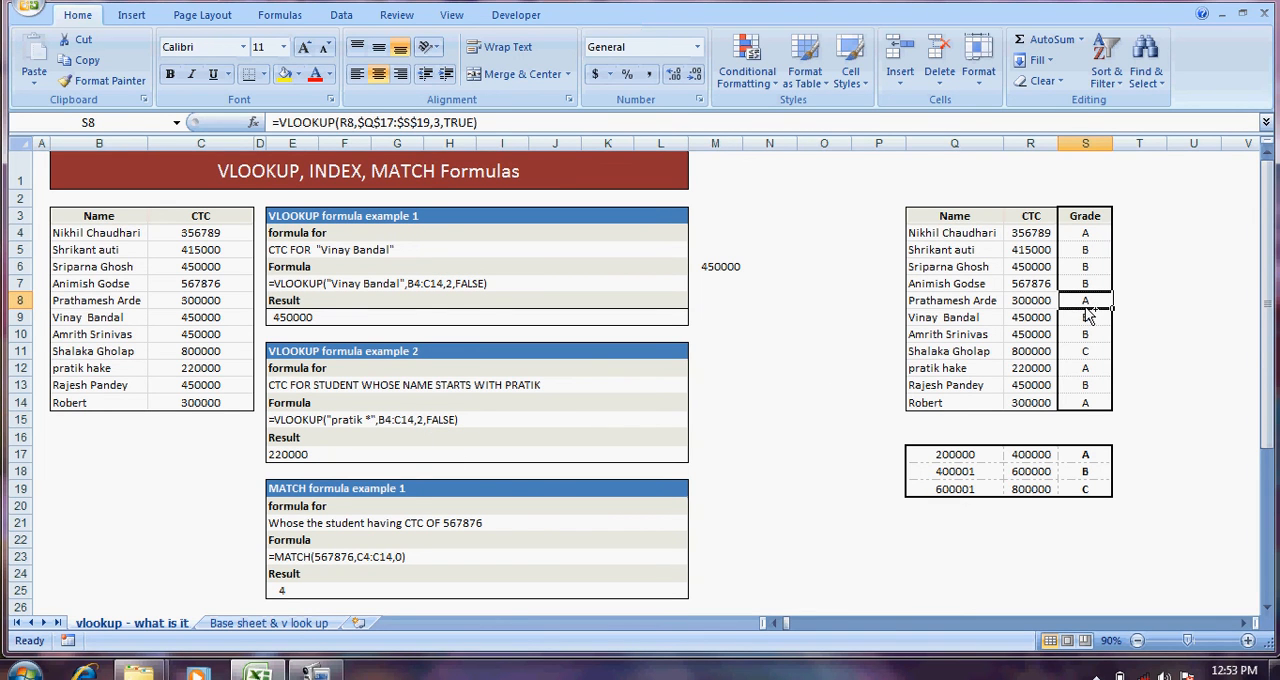
# Step: Display the worksheet's formulas in place of their results and return to the normal view
pyautogui.hotkey('ctrl', '`')
pyautogui.click(1005, 382)
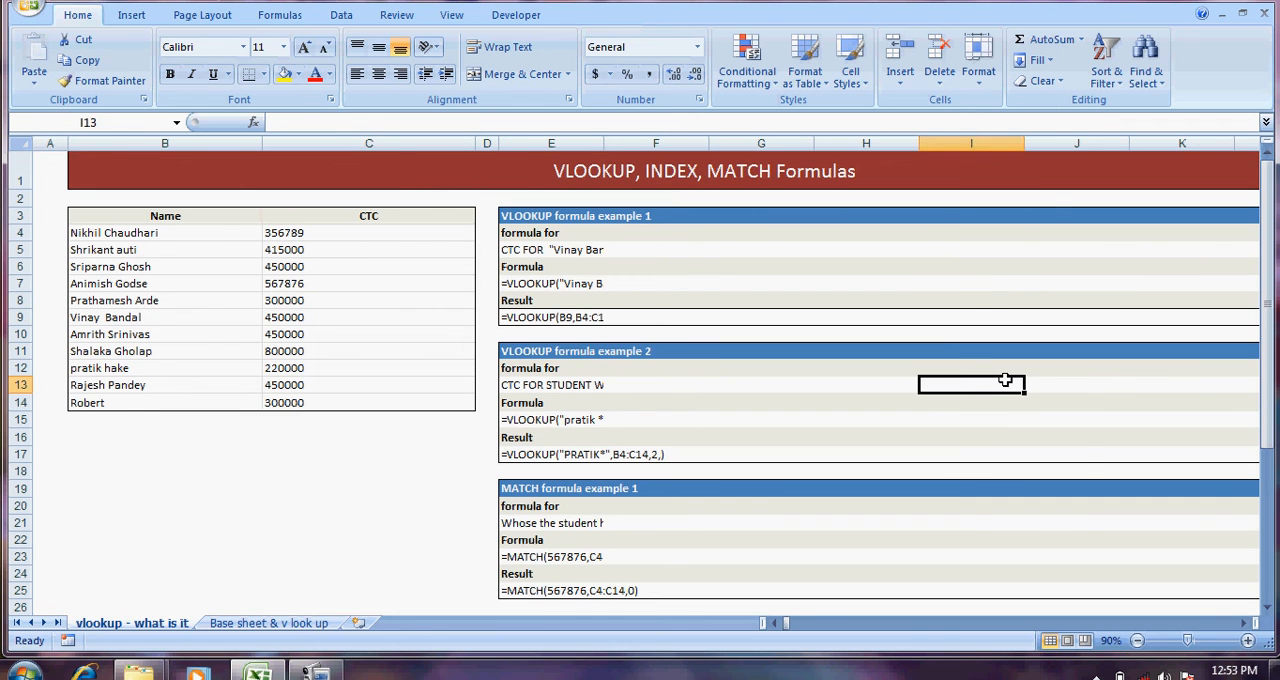
pyautogui.hotkey('ctrl', '`')
# Step: Examine the VLOOKUP formulas in the Grade column from S4 to S14
pyautogui.press('Right')
pyautogui.press('Right')
pyautogui.press('Right')
pyautogui.press('Right')
pyautogui.press('Right')
pyautogui.press('Right')
pyautogui.press('Right')
pyautogui.press('Right')
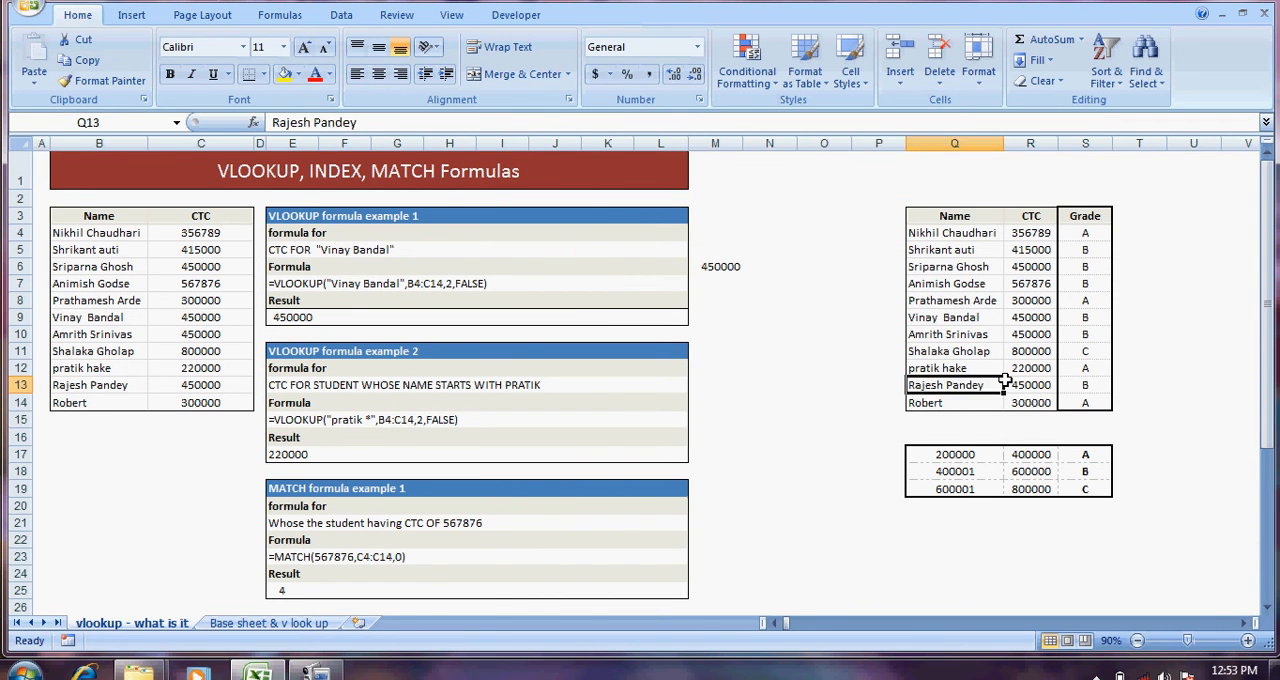
pyautogui.press('Right')
pyautogui.press('Right')
pyautogui.press('Up')
pyautogui.press('Up')
pyautogui.press('Up')
pyautogui.press('Up')
pyautogui.press('Up')
pyautogui.press('Up')
pyautogui.press('Up')
pyautogui.press('Up')
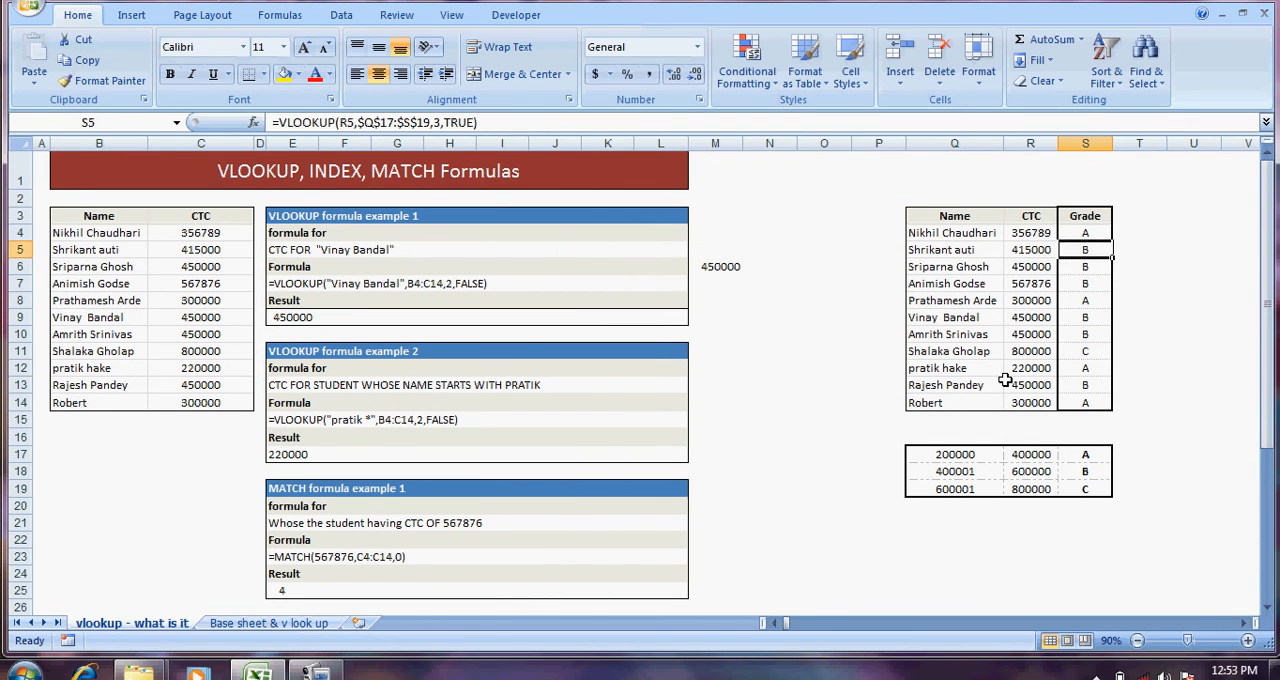
pyautogui.press('Up')
pyautogui.press('Down')
pyautogui.press('Down')
pyautogui.press('Down')
pyautogui.press('Down')
pyautogui.press('Down')
pyautogui.press('Down')
pyautogui.press('Down')
pyautogui.press('Down')
pyautogui.press('Down')
pyautogui.press('Down')
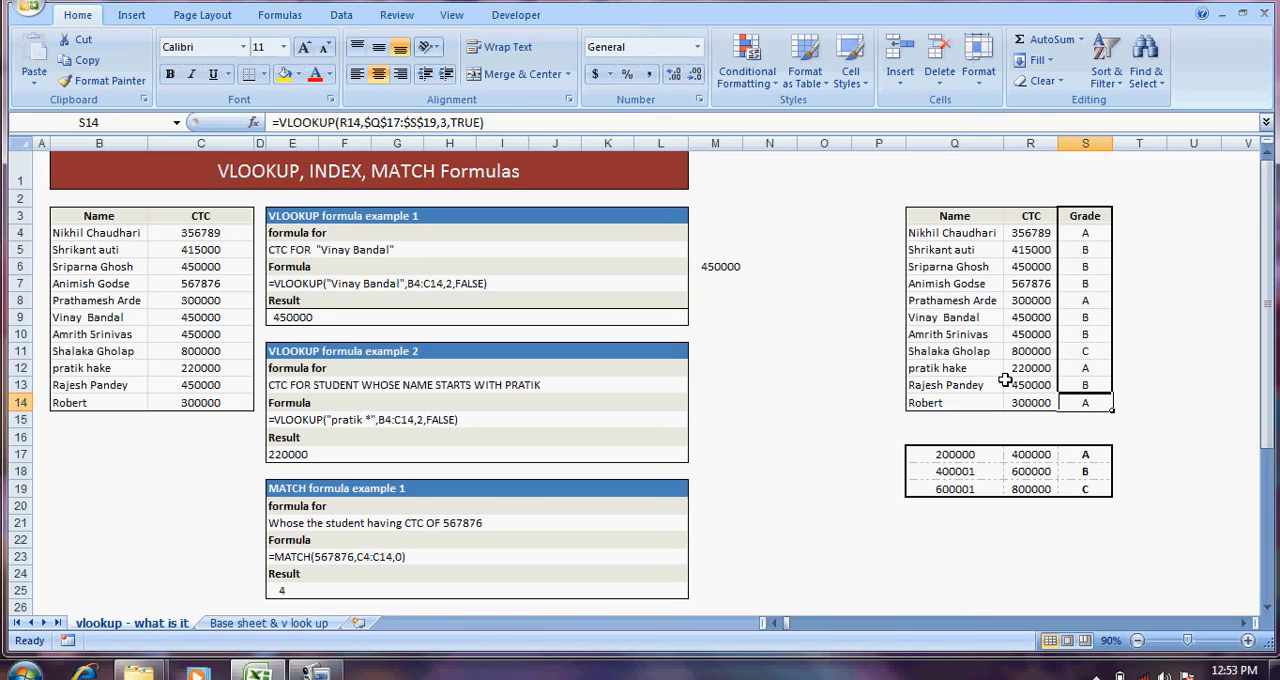
# Step: Examine the Name column of the original list, from its header in B3 to B14
pyautogui.press('Left')
pyautogui.press('Left')
pyautogui.press('Left')
pyautogui.press('Left')
pyautogui.press('Left')
pyautogui.press('Left')
pyautogui.press('Left')
pyautogui.press('Left')
pyautogui.press('Left')
pyautogui.press('Left')
pyautogui.press('Left')
pyautogui.press('Left')
pyautogui.press('Left')
pyautogui.press('Left')
pyautogui.press('Left')
pyautogui.press('Left')
pyautogui.press('Left')
pyautogui.press('Left')
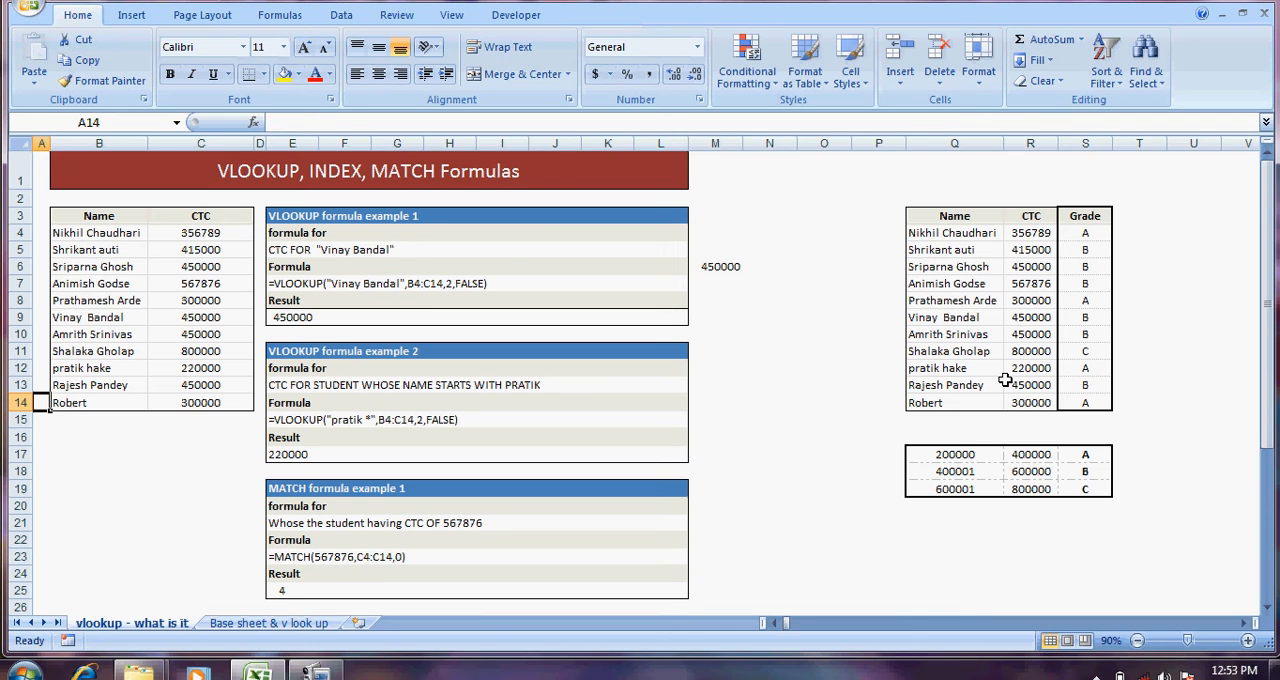
pyautogui.press('Right')
pyautogui.press('Right')
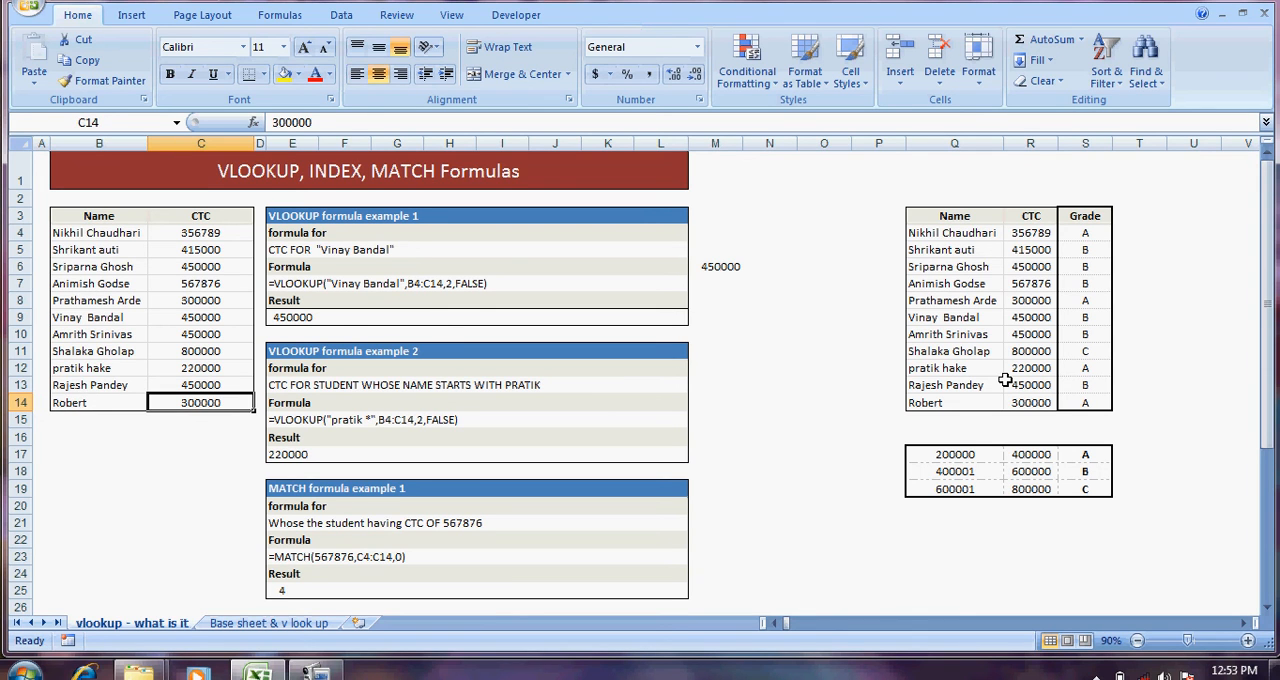
pyautogui.press('Left')
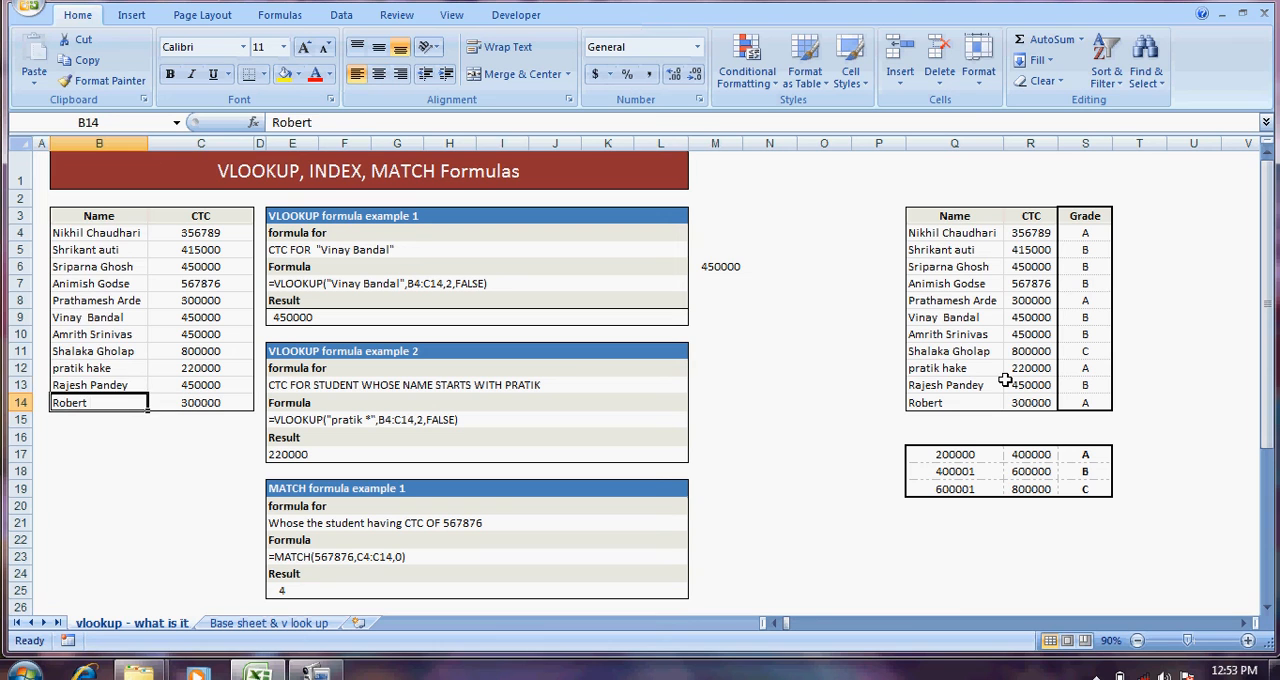
pyautogui.press('Up')
pyautogui.press('Up')
pyautogui.press('Up')
pyautogui.press('Up')
pyautogui.press('Up')
pyautogui.press('Up')
pyautogui.press('Up')
pyautogui.press('Up')
pyautogui.press('Up')
pyautogui.press('Up')
pyautogui.press('Up')
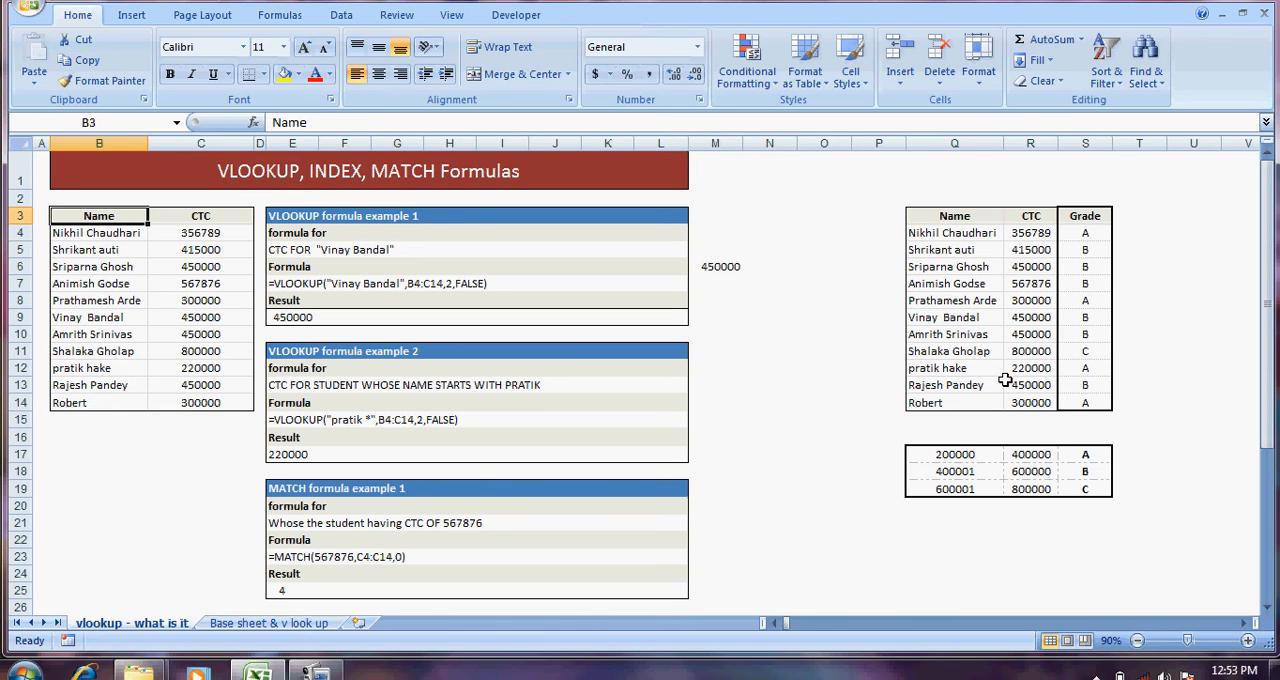
pyautogui.press('Down')
pyautogui.press('Down')
pyautogui.press('Down')
pyautogui.press('Down')
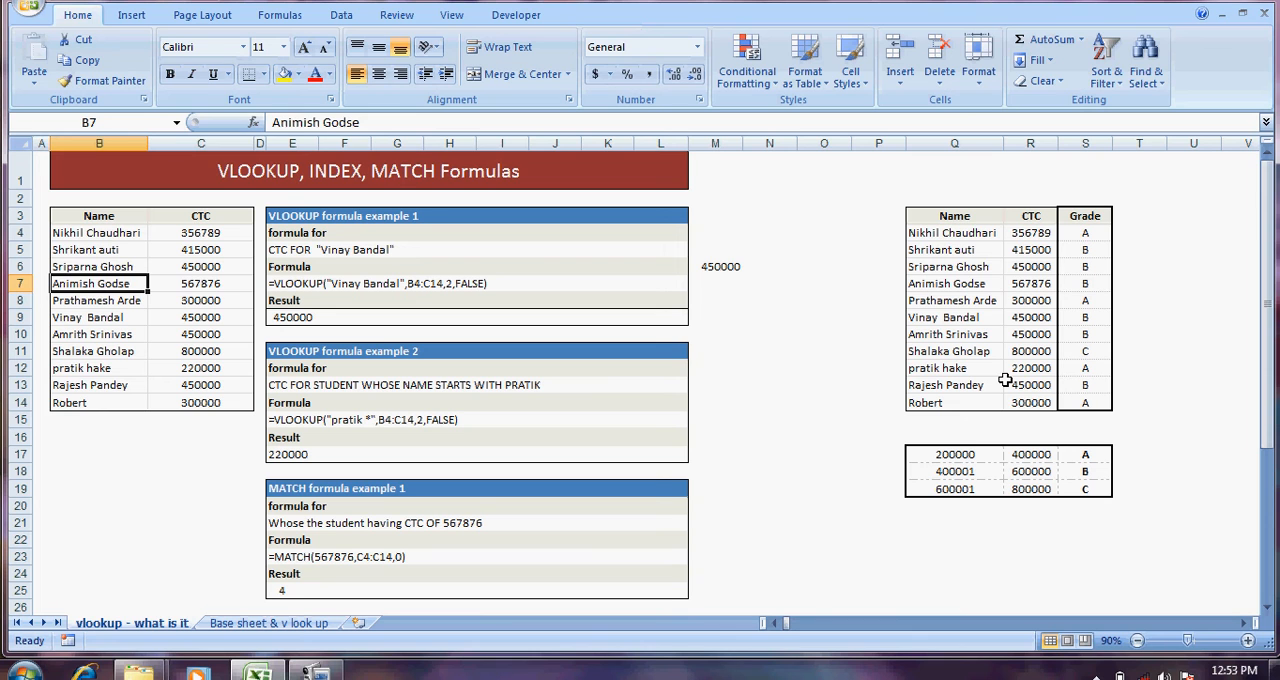
# Step: Compare the names in column B with their CTC values in column C, from row 7 to row 11
pyautogui.press('Right')
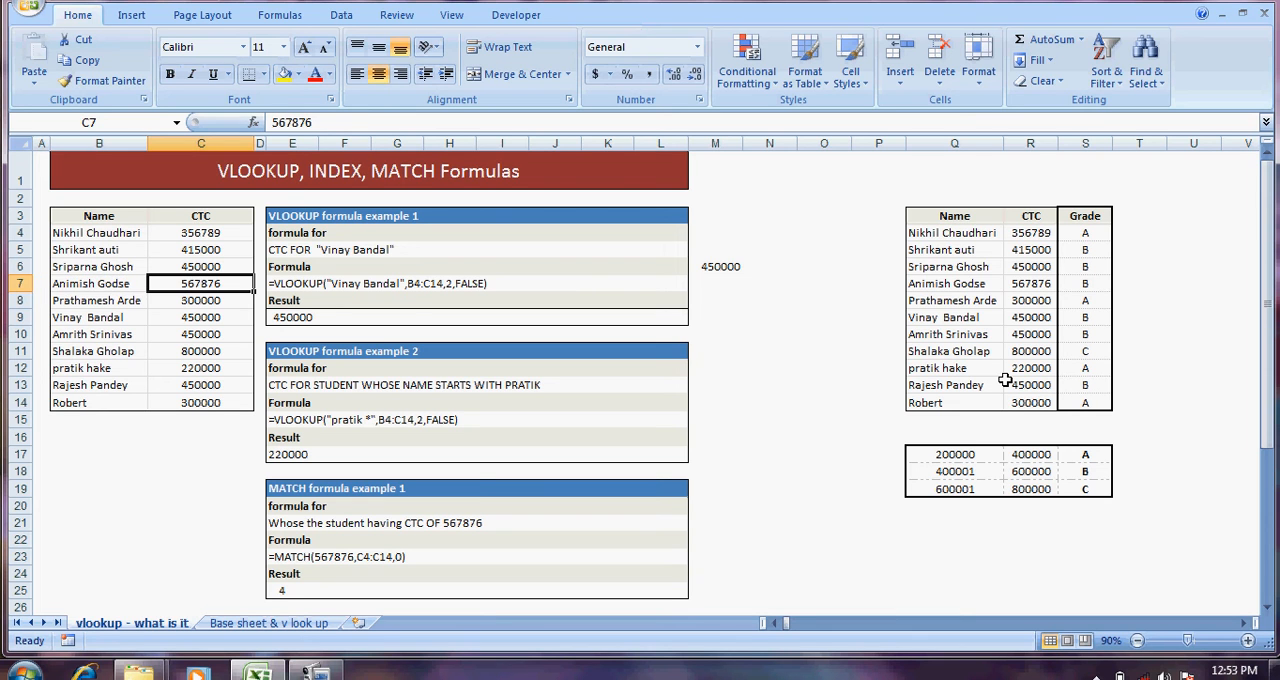
pyautogui.press('Left')
pyautogui.press('Right')
pyautogui.press('Down')
pyautogui.press('Left')
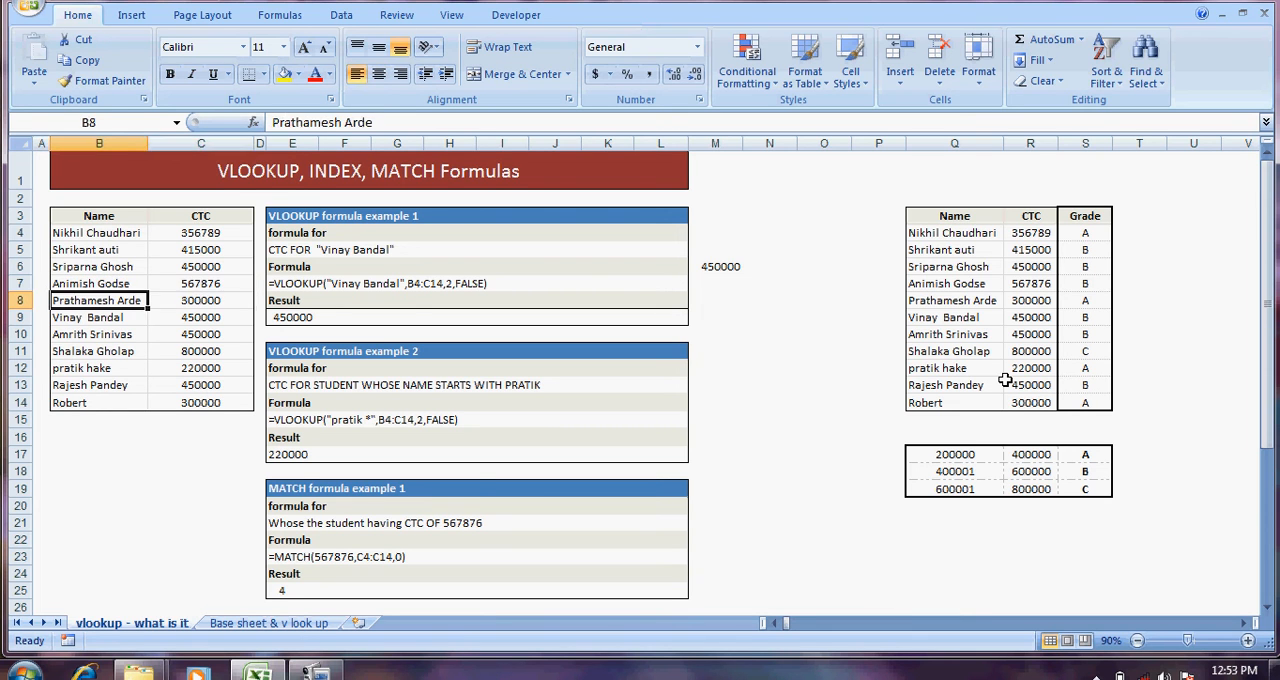
pyautogui.press('Right')
pyautogui.press('Left')
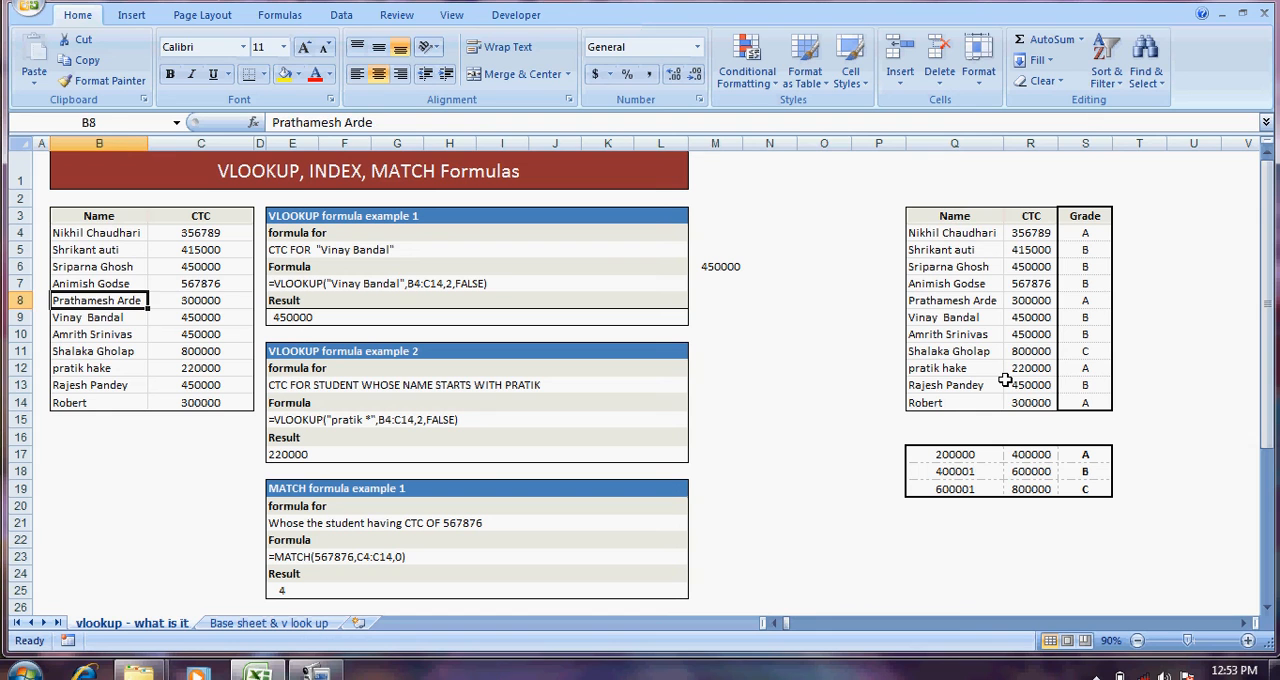
pyautogui.press('Down')
pyautogui.press('Down')
pyautogui.press('Down')
pyautogui.press('Right')
pyautogui.press('Up')
pyautogui.press('Up')
pyautogui.press('Up')
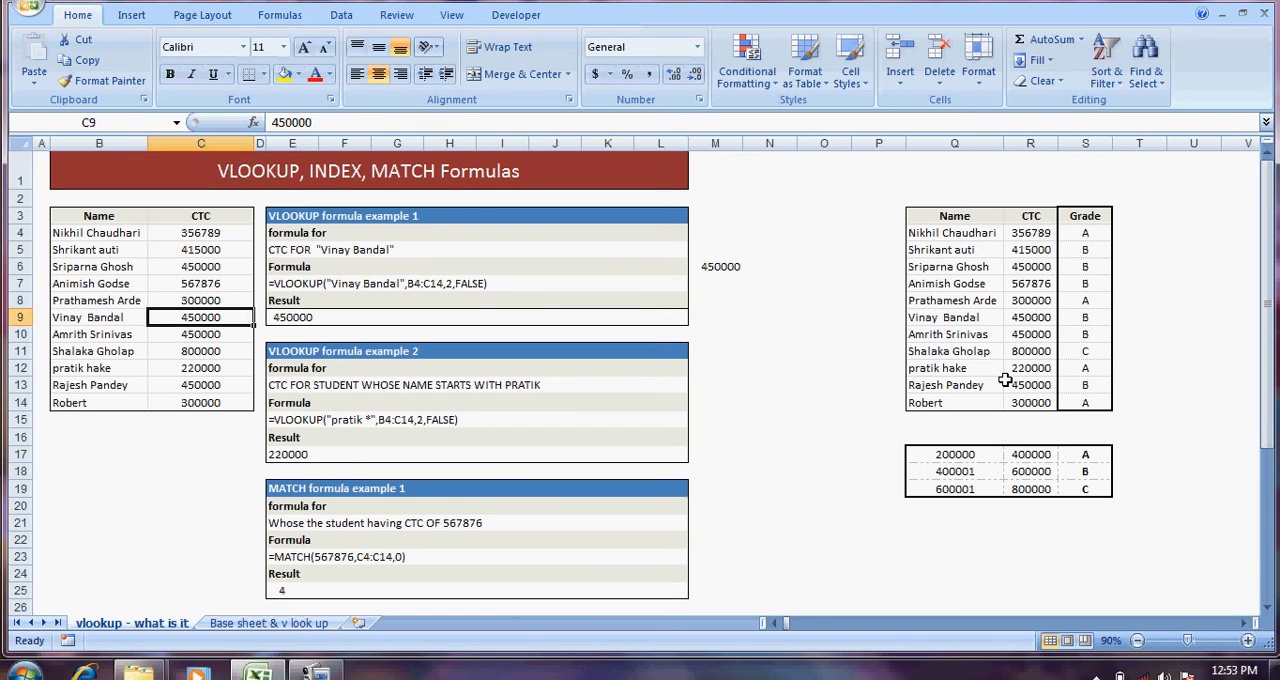
# Step: Examine the name and CTC pair in B5:C5 and select the record in B9:C9
pyautogui.press('Left')
pyautogui.press('Up')
pyautogui.press('Up')
pyautogui.press('Up')
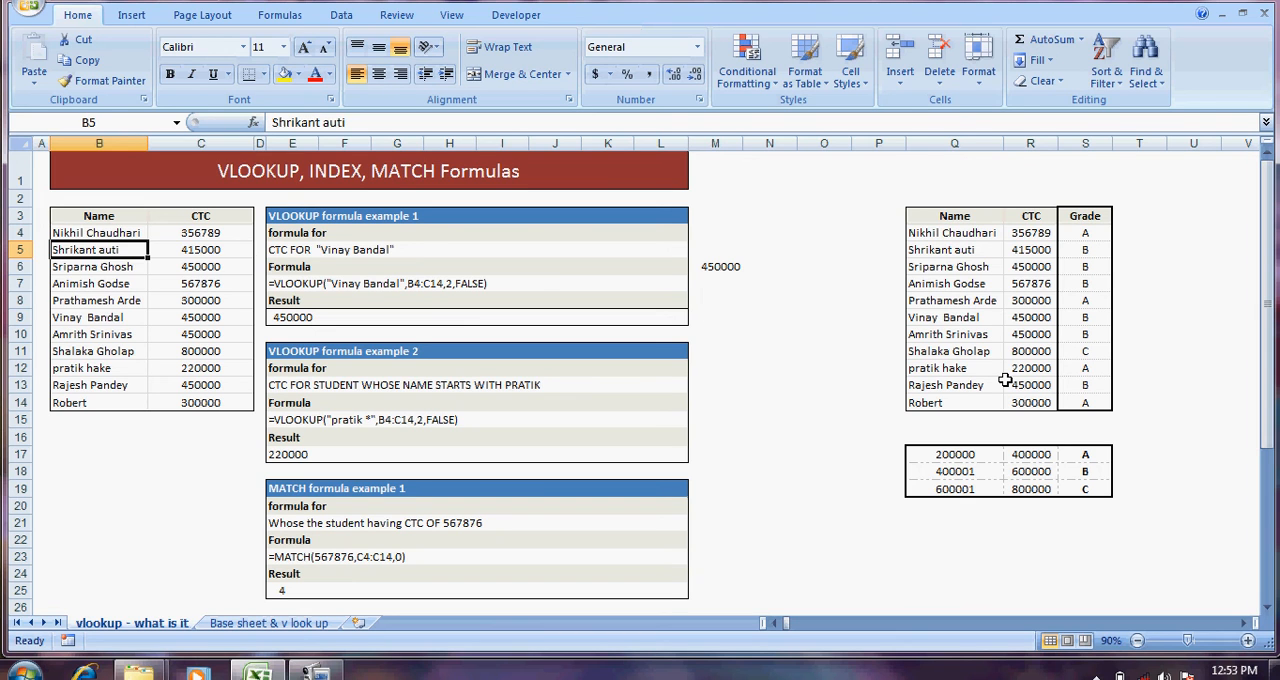
pyautogui.press('Right')
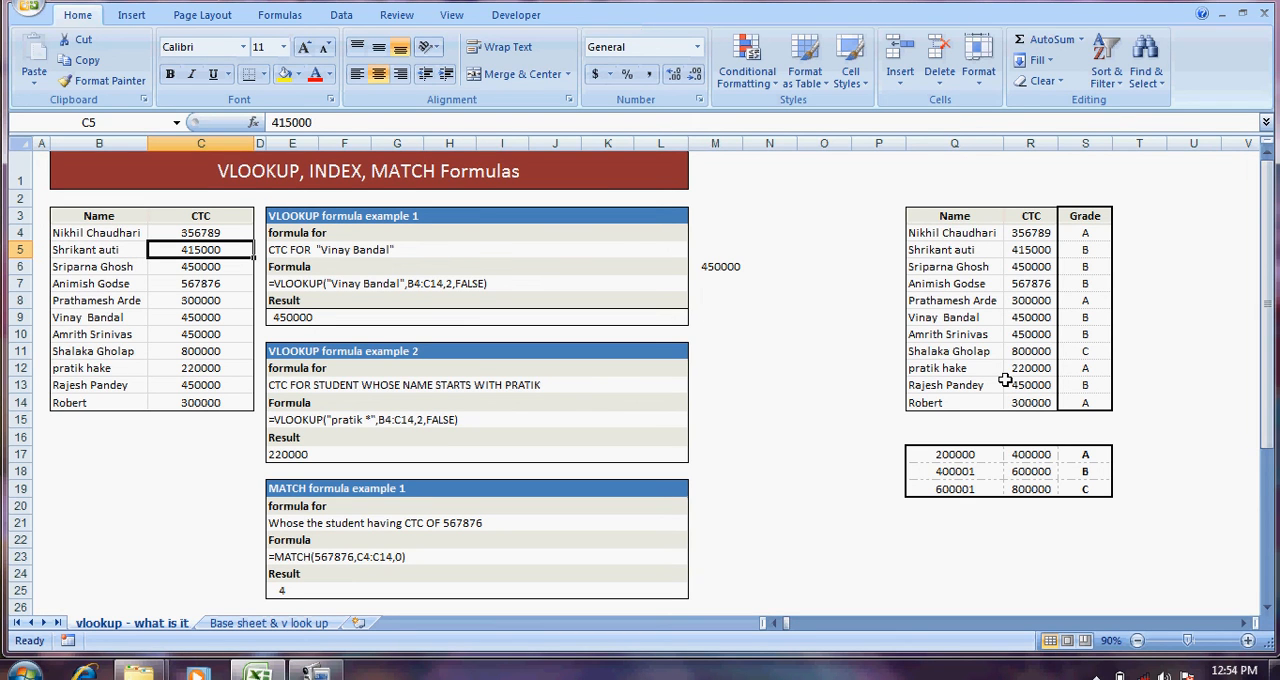
pyautogui.press('Left')
pyautogui.press('Right')
pyautogui.moveTo(97, 318); pyautogui.dragTo(250, 310)
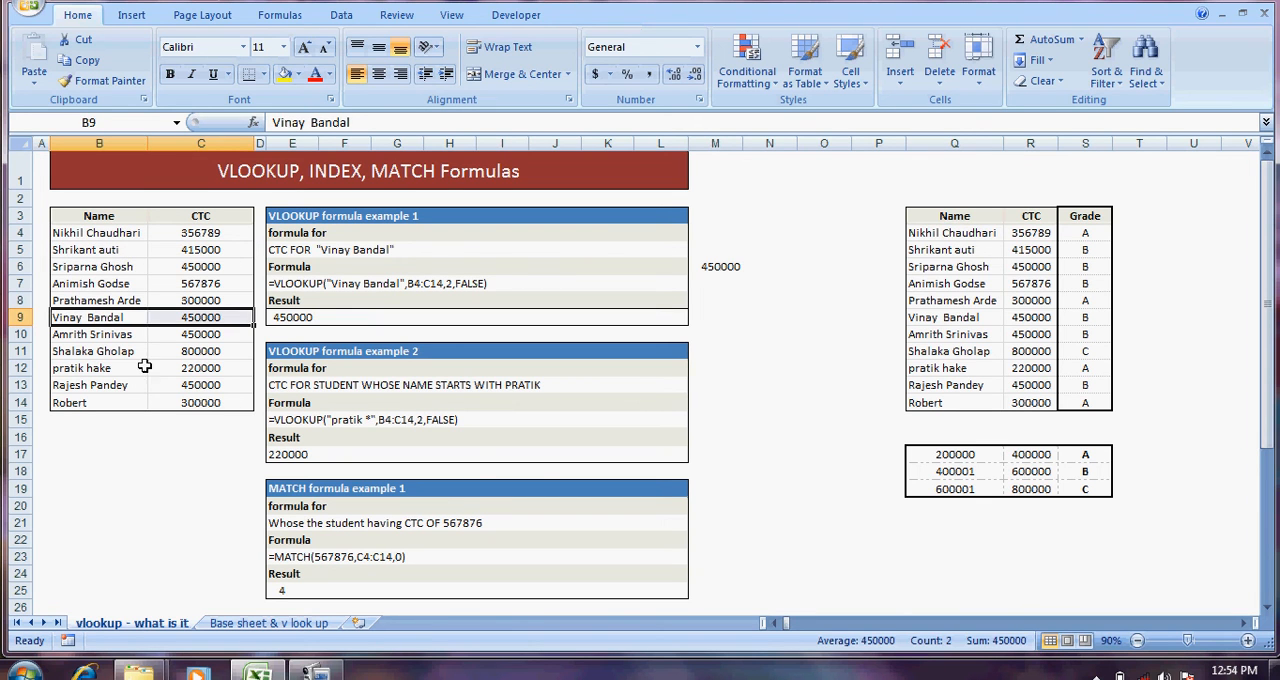
# Step: Examine the CTC values in C6:C10 of the original list and the MATCH example's question in E21
pyautogui.moveTo(122, 352); pyautogui.dragTo(245, 380)
pyautogui.click(185, 432)
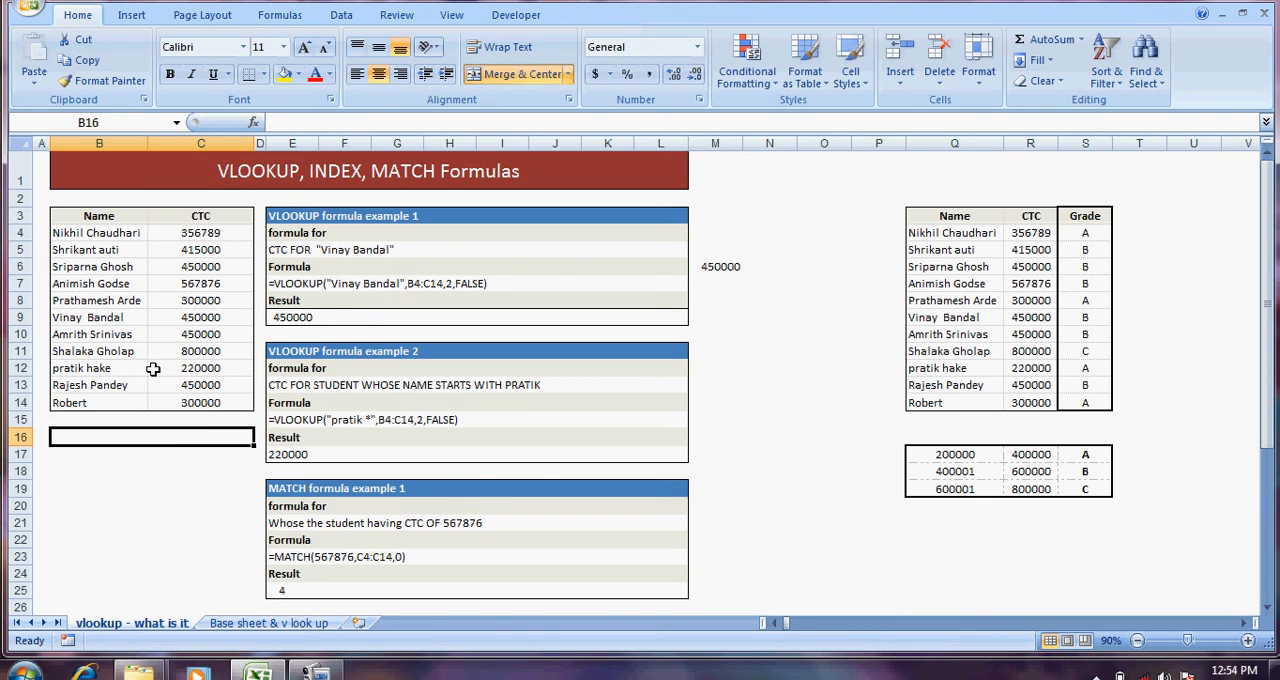
pyautogui.click(203, 334)
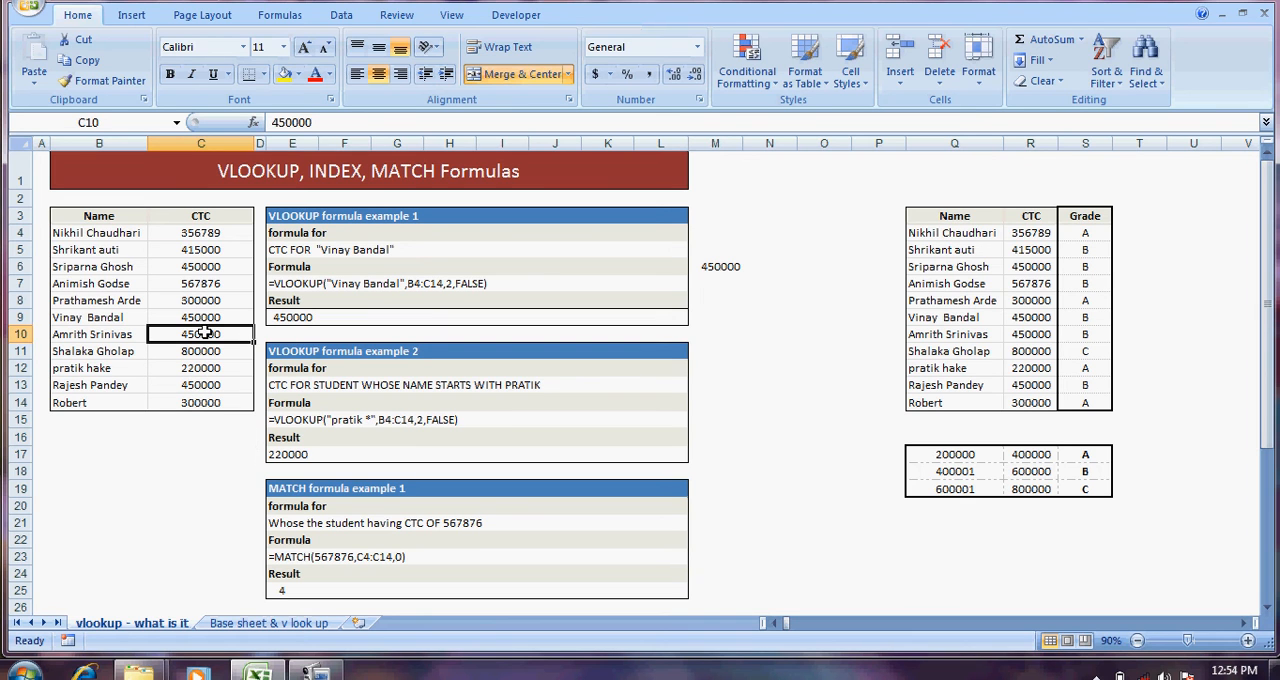
pyautogui.press('Up')
pyautogui.press('Up')
pyautogui.press('Up')
pyautogui.press('Up')
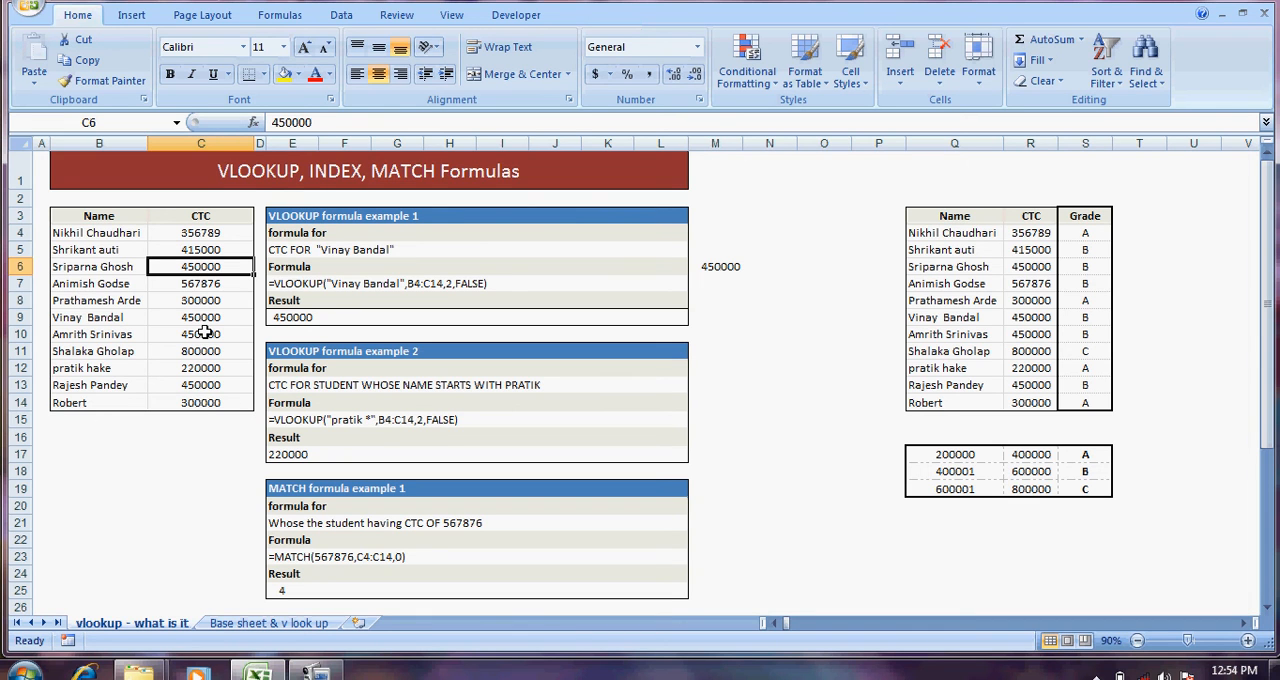
pyautogui.press('Down')
pyautogui.press('Down')
pyautogui.press('Down')
pyautogui.press('Down')
pyautogui.press('Down')
pyautogui.press('Down')
pyautogui.press('Down')
pyautogui.press('Down')
pyautogui.press('Down')
pyautogui.press('Down')
pyautogui.press('Down')
pyautogui.press('Down')
pyautogui.press('Down')
pyautogui.press('Down')
pyautogui.press('Down')
pyautogui.press('Right')
pyautogui.press('Right')
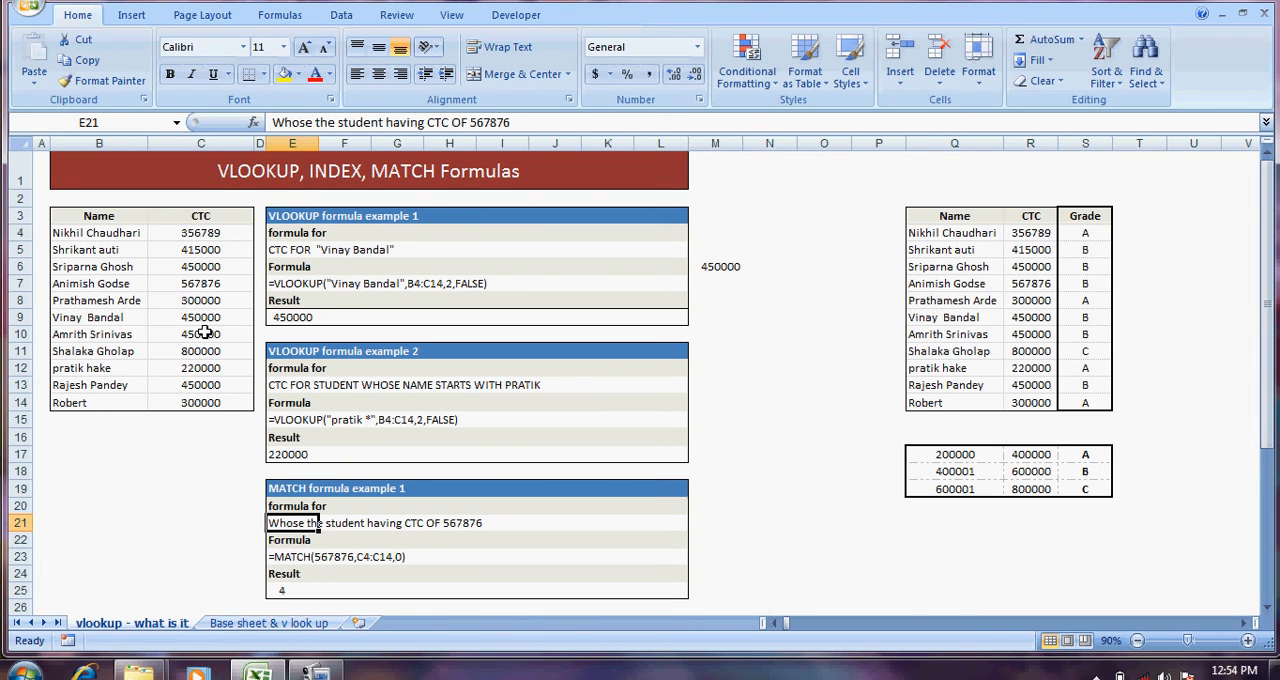
pyautogui.press('Left')
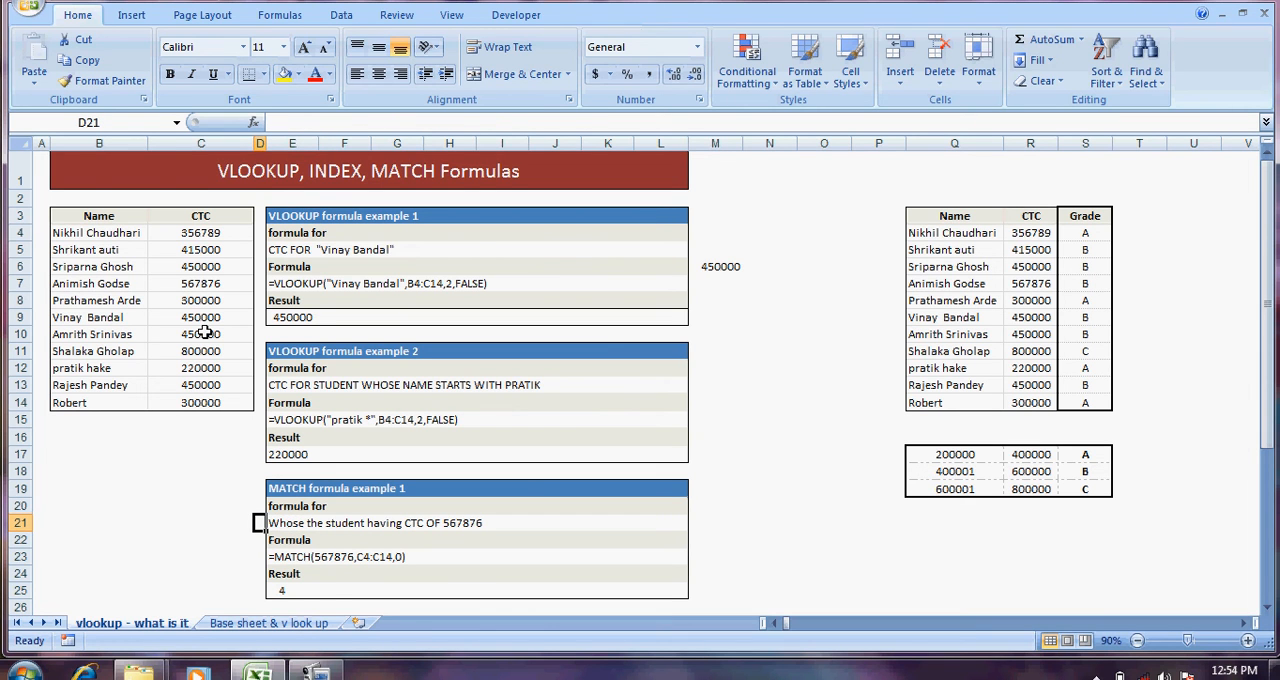
# Step: Compare the CTC value in C7 with the corresponding name in B7
pyautogui.press('Up')
pyautogui.press('Left')
pyautogui.press('Up')
pyautogui.press('Up')
pyautogui.press('Up')
pyautogui.press('Up')
pyautogui.press('Up')
pyautogui.press('Up')
pyautogui.press('Up')
pyautogui.press('Up')
pyautogui.press('Up')
pyautogui.press('Up')
pyautogui.press('Up')
pyautogui.press('Up')
pyautogui.press('Up')
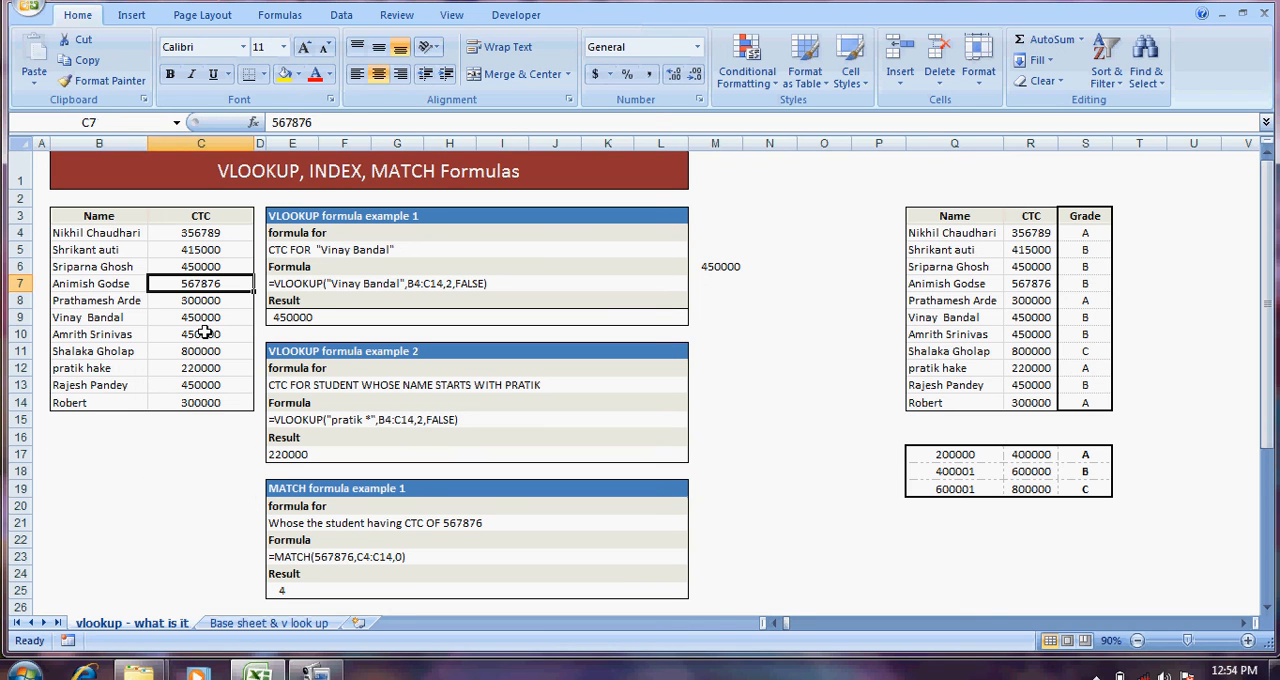
pyautogui.press('Left')
pyautogui.press('Right')
pyautogui.press('Left')
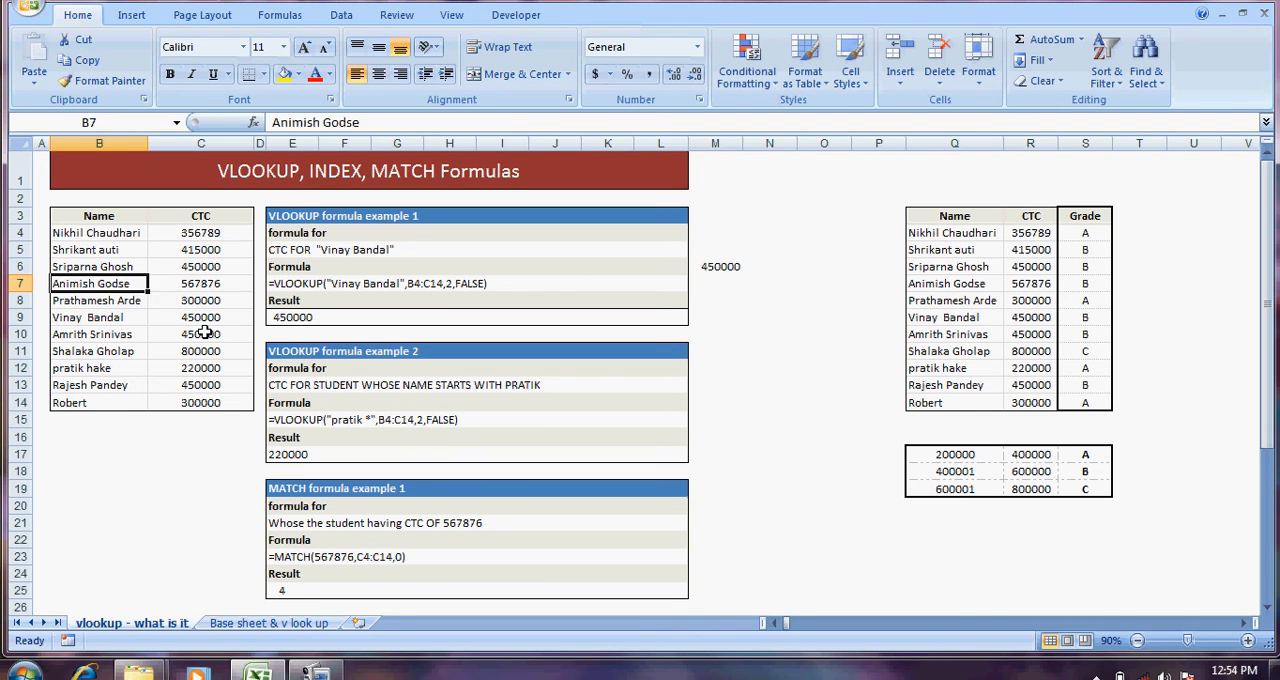
pyautogui.press('Right')
pyautogui.press('Left')
pyautogui.press('Right')
# Step: Start a MATCH formula in M23 with C7 as the lookup value
pyautogui.press('Down')
pyautogui.press('Down')
pyautogui.press('Down')
pyautogui.press('Down')
pyautogui.press('Down')
pyautogui.press('Down')
pyautogui.press('Down')
pyautogui.press('Down')
pyautogui.press('Down')
pyautogui.press('Down')
pyautogui.press('Down')
pyautogui.press('Down')
pyautogui.press('Down')
pyautogui.press('Down')
pyautogui.press('Down')
pyautogui.press('Down')
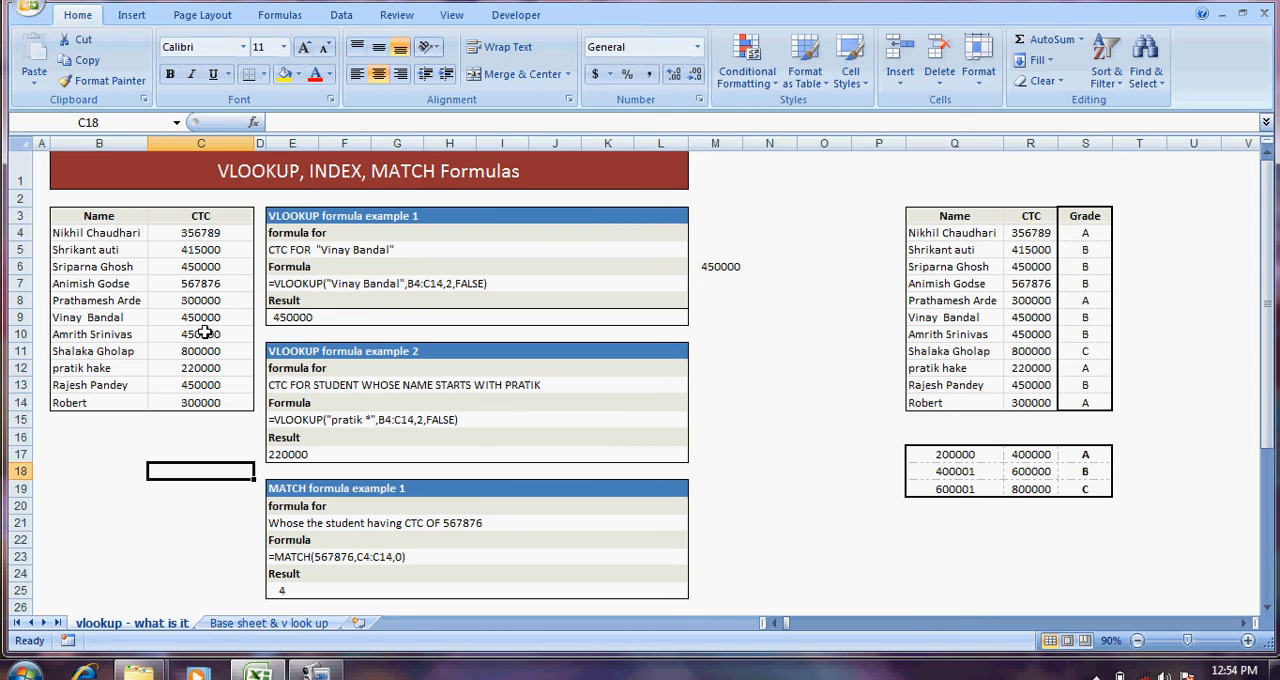
pyautogui.press('Right')
pyautogui.press('Right')
pyautogui.press('Right')
pyautogui.press('Right')
pyautogui.press('Right')
pyautogui.press('Right')
pyautogui.press('Right')
pyautogui.press('Right')
pyautogui.press('Right')
pyautogui.press('Right')
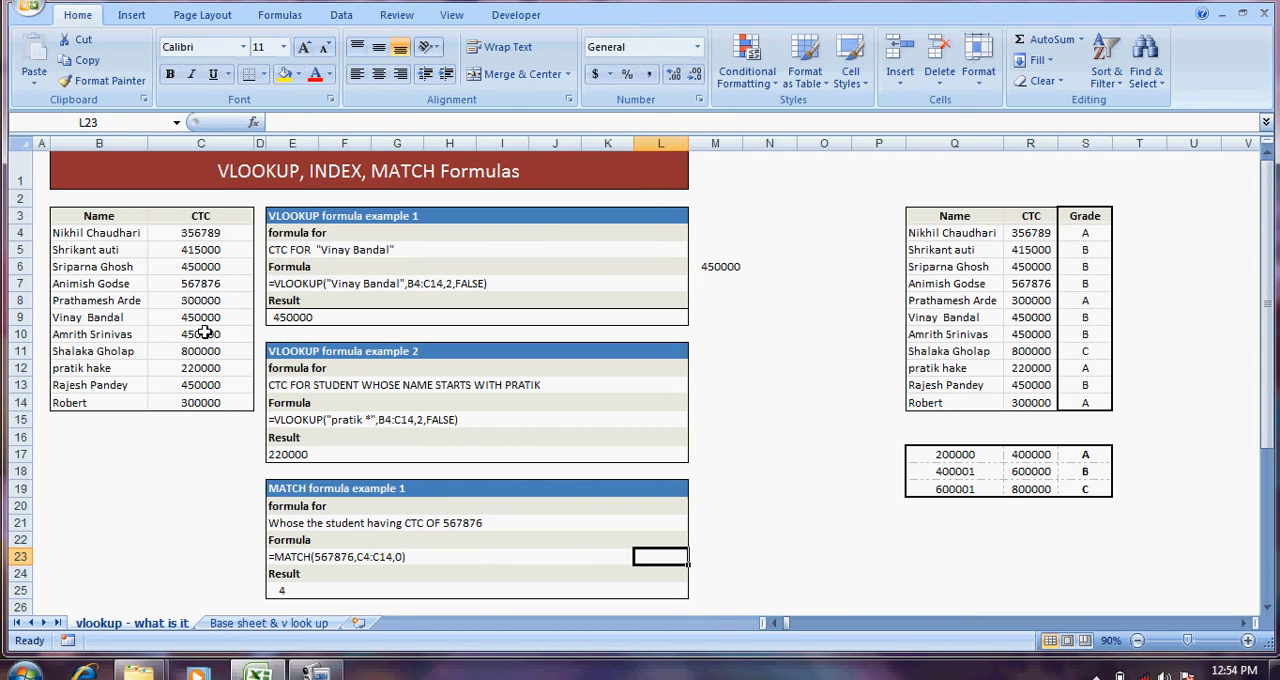
pyautogui.write('=match')
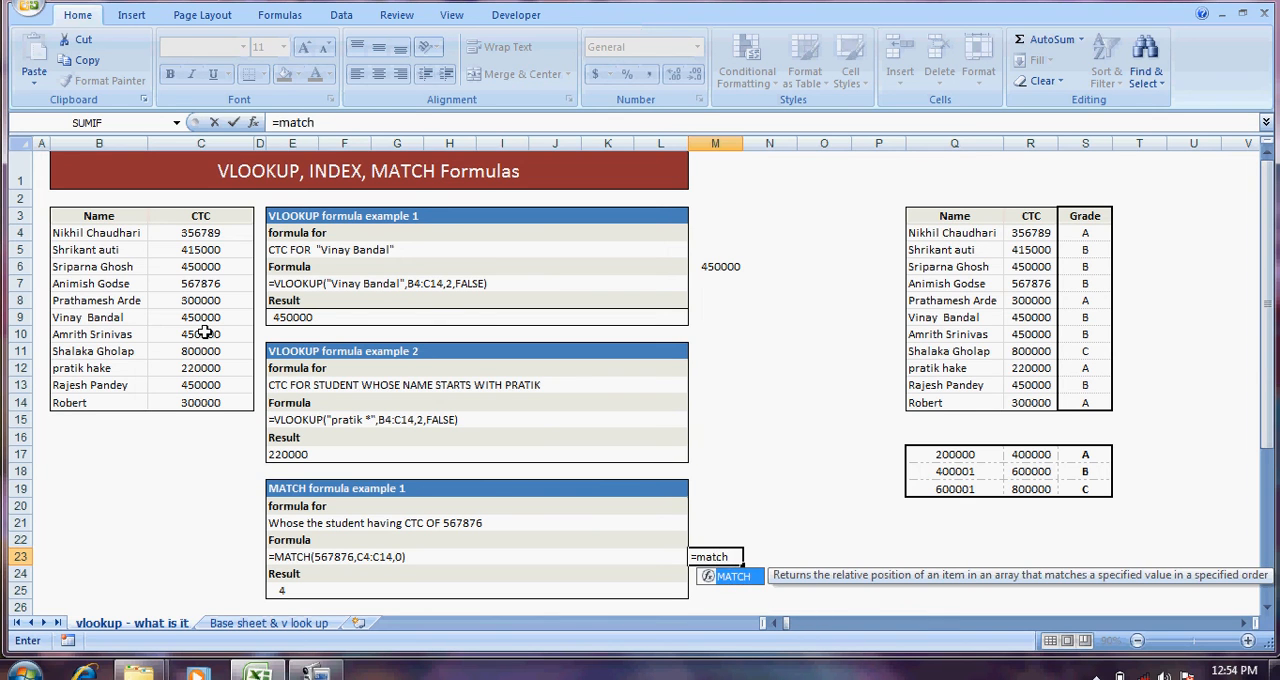
pyautogui.press('Tab')
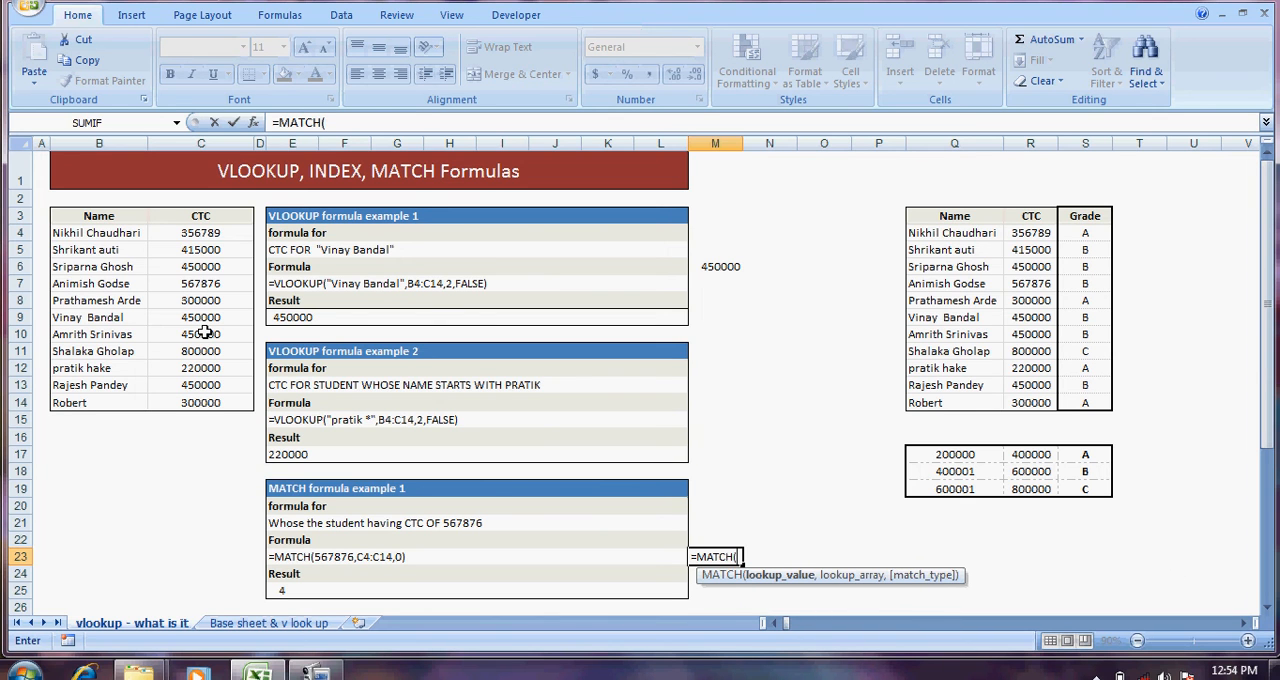
pyautogui.press('Left')
pyautogui.press('Left')
pyautogui.press('Left')
pyautogui.press('Left')
pyautogui.press('Left')
pyautogui.press('Left')
pyautogui.press('Left')
pyautogui.press('Left')
pyautogui.press('Left')
pyautogui.press('Left')
pyautogui.press('Up')
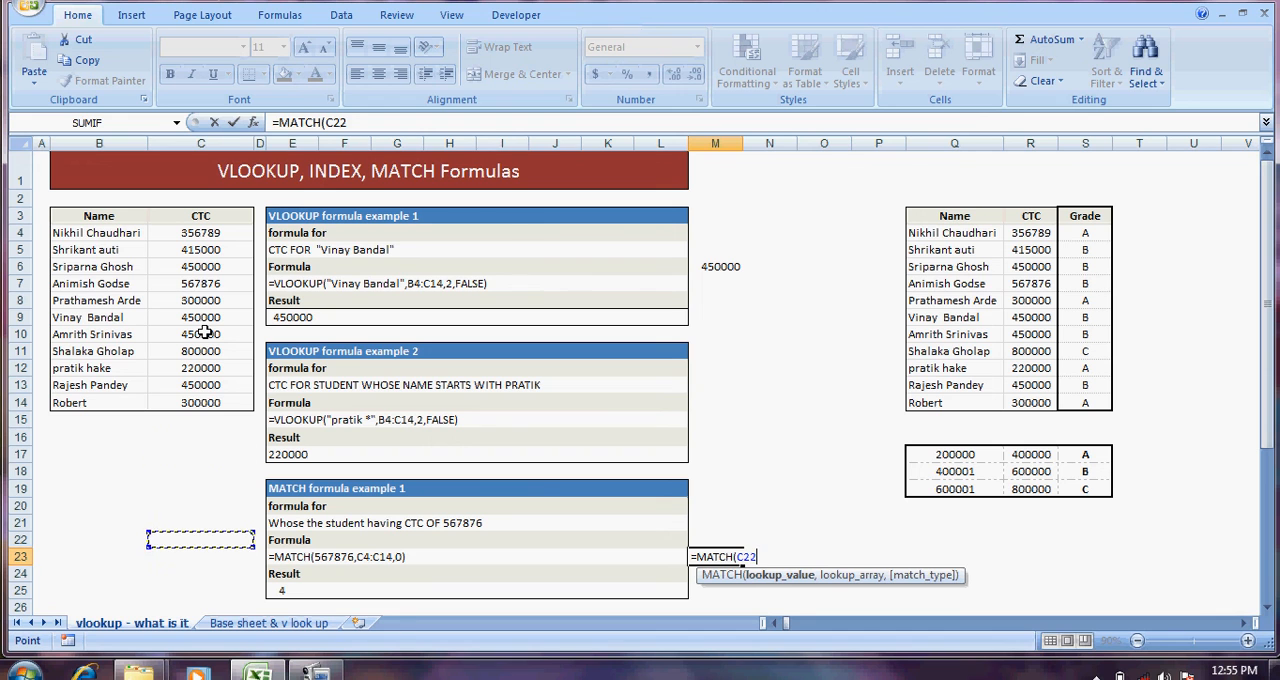
pyautogui.press('Up')
pyautogui.press('Up')
pyautogui.press('Up')
pyautogui.press('Up')
pyautogui.press('Up')
pyautogui.press('Up')
pyautogui.press('Up')
pyautogui.press('Up')
pyautogui.press('Up')
pyautogui.press('Up')
pyautogui.press('Up')
pyautogui.press('Up')
pyautogui.press('Up')
pyautogui.press('Up')
pyautogui.press('Up')
pyautogui.press('Up')
pyautogui.press('Down')
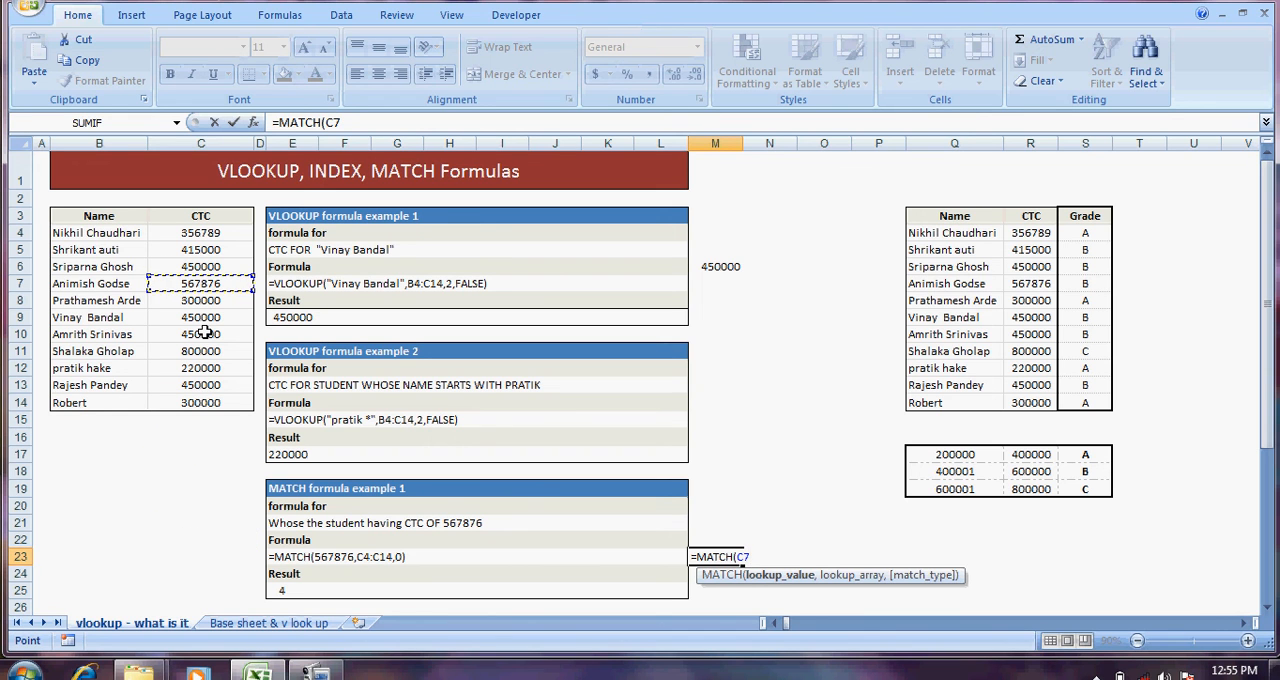
# Step: Complete the MATCH formula in M23 with C4:C14 as the lookup array and match type 0
pyautogui.write(',')
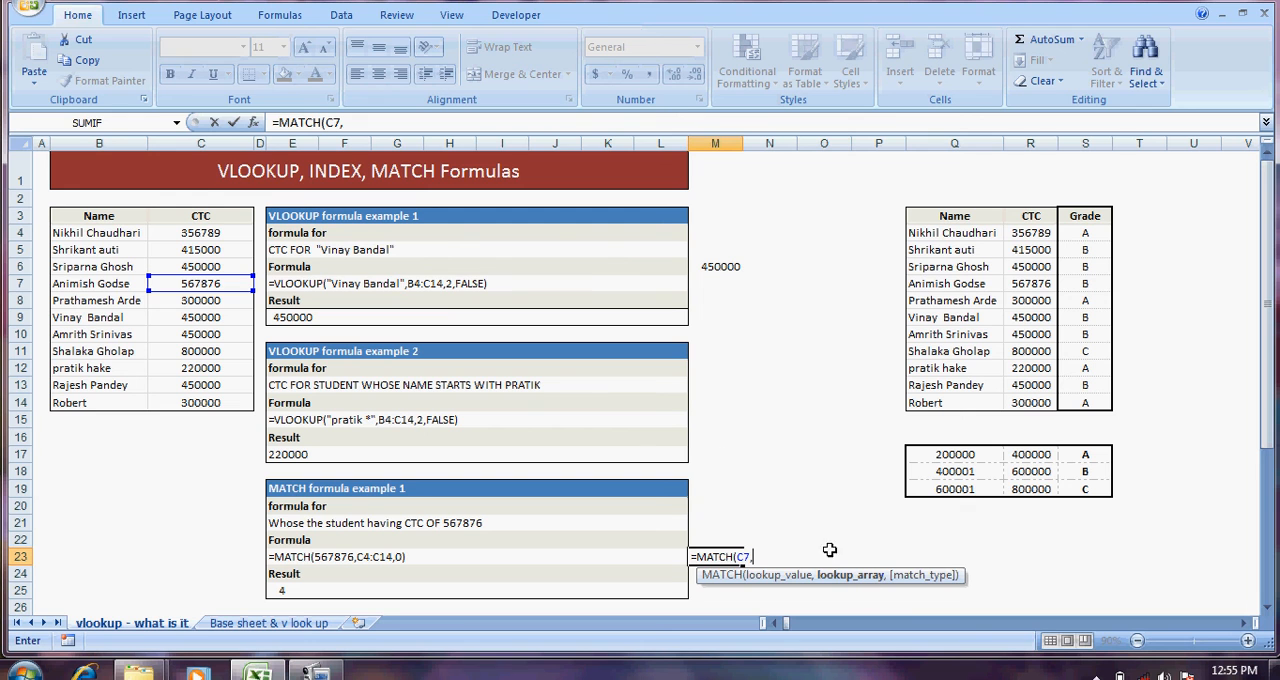
pyautogui.moveTo(222, 230); pyautogui.dragTo(200, 402)
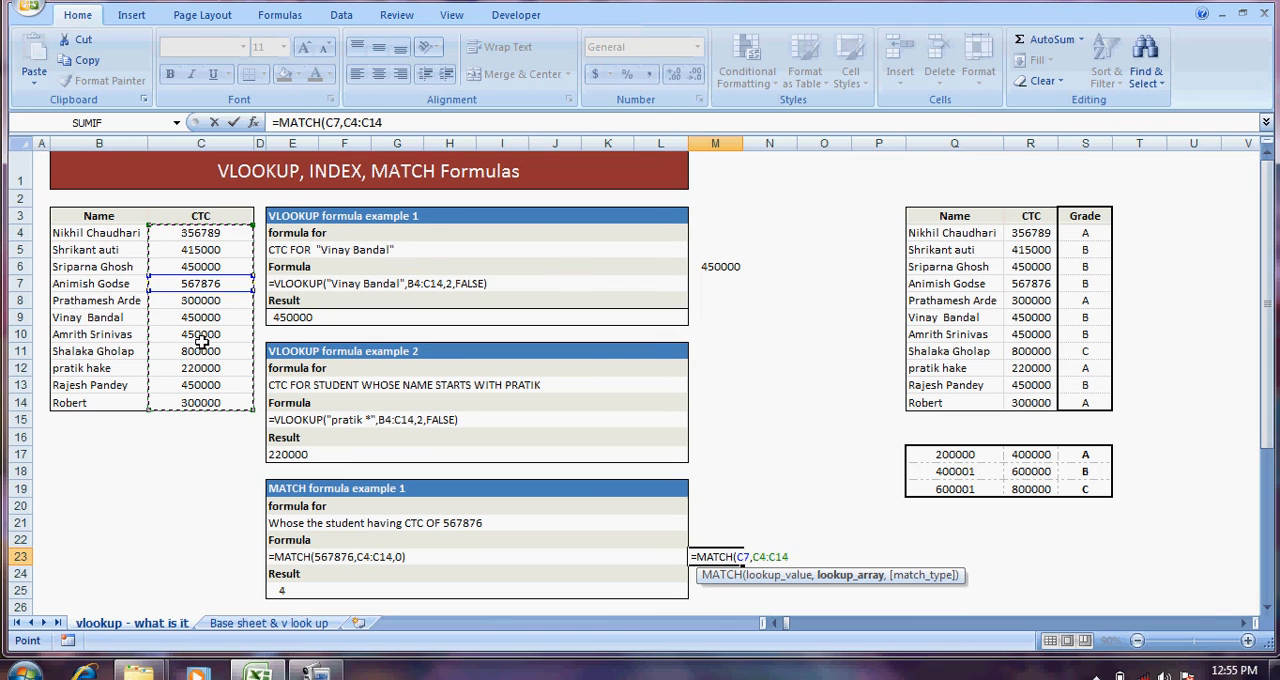
pyautogui.write(',')
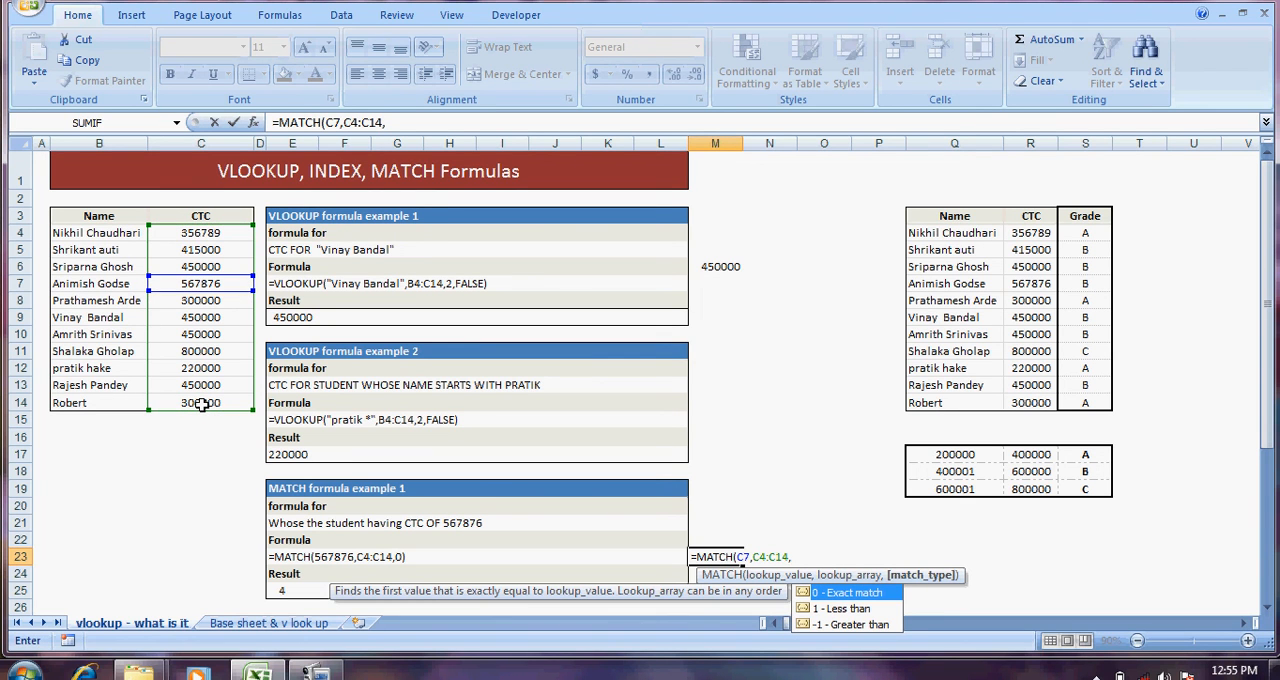
pyautogui.write('0)')
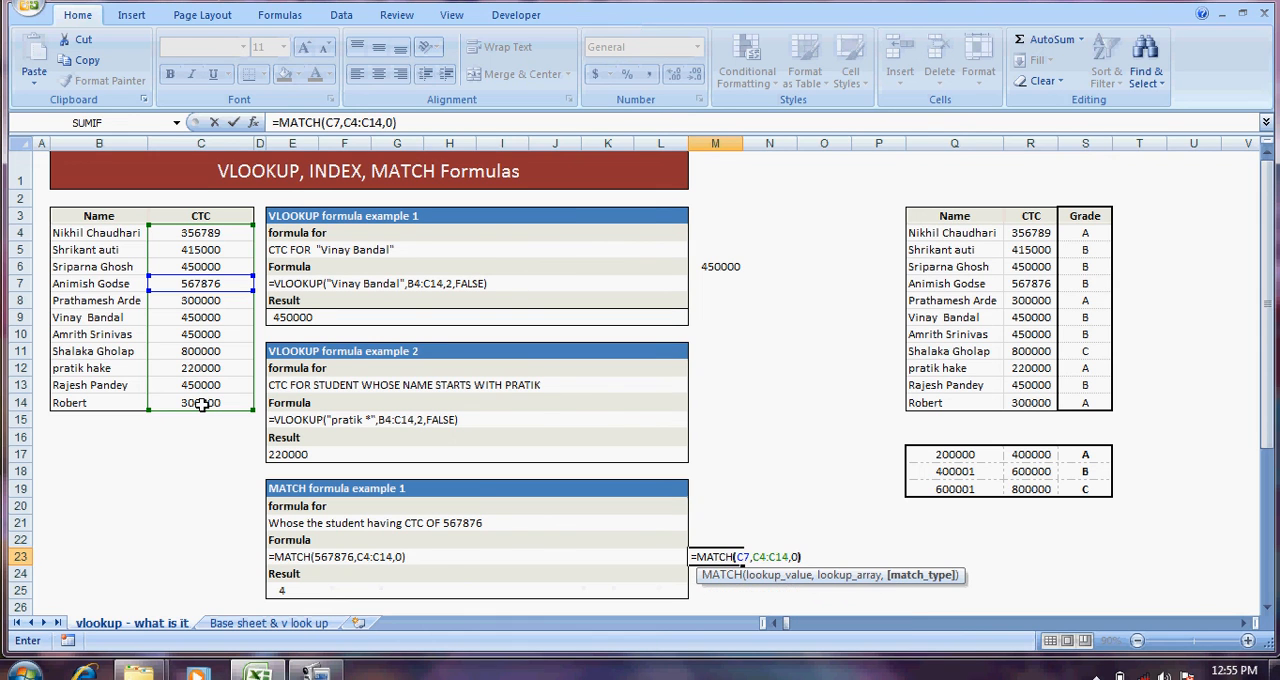
pyautogui.press('Return')
pyautogui.press('Up')
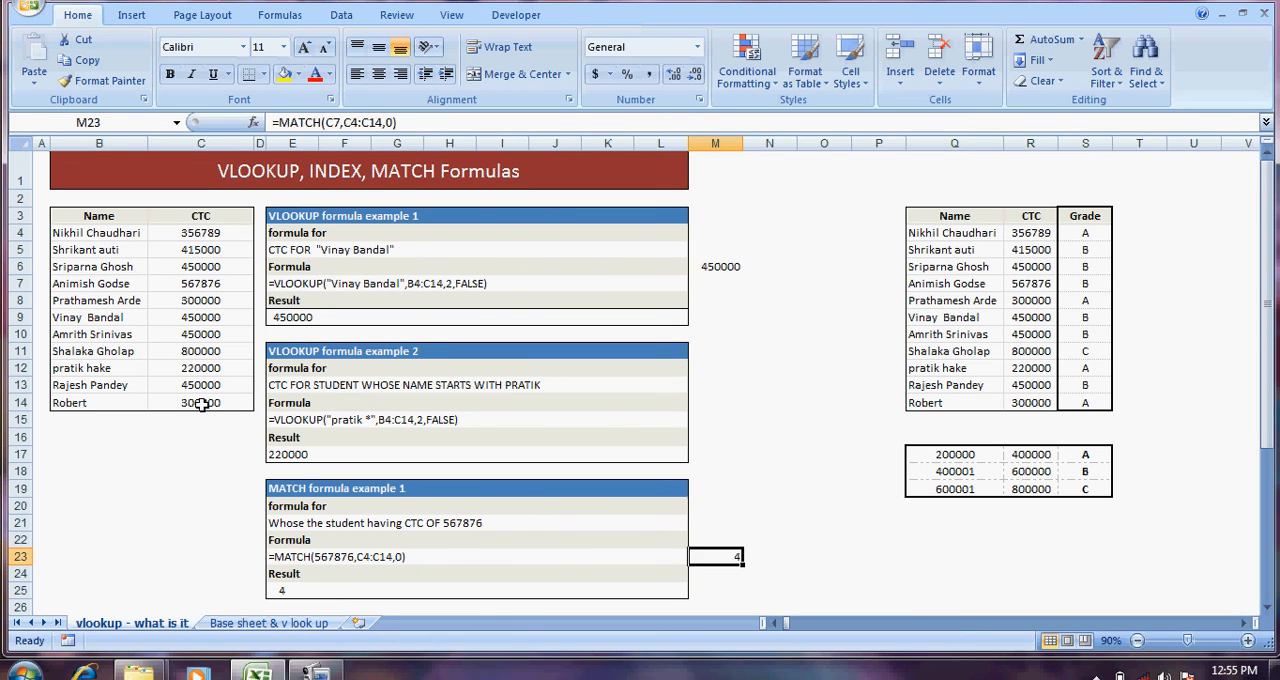
# Step: Examine the CTC range C4:C14 that the MATCH formula searches
pyautogui.press('Left')
pyautogui.press('Left')
pyautogui.press('Left')
pyautogui.press('Left')
pyautogui.press('Left')
pyautogui.press('Left')
pyautogui.press('Left')
pyautogui.press('Left')
pyautogui.press('Left')
pyautogui.press('Left')
pyautogui.press('Up')
pyautogui.press('Up')
pyautogui.press('Up')
pyautogui.press('Up')
pyautogui.press('Up')
pyautogui.press('Up')
pyautogui.press('Up')
pyautogui.press('Up')
pyautogui.press('Up')
pyautogui.press('Up')
pyautogui.press('Up')
pyautogui.press('Up')
pyautogui.press('Up')
pyautogui.press('Up')
pyautogui.press('Up')
pyautogui.press('Up')
pyautogui.press('Up')
pyautogui.press('Up')
pyautogui.press('Up')
pyautogui.press('Up')
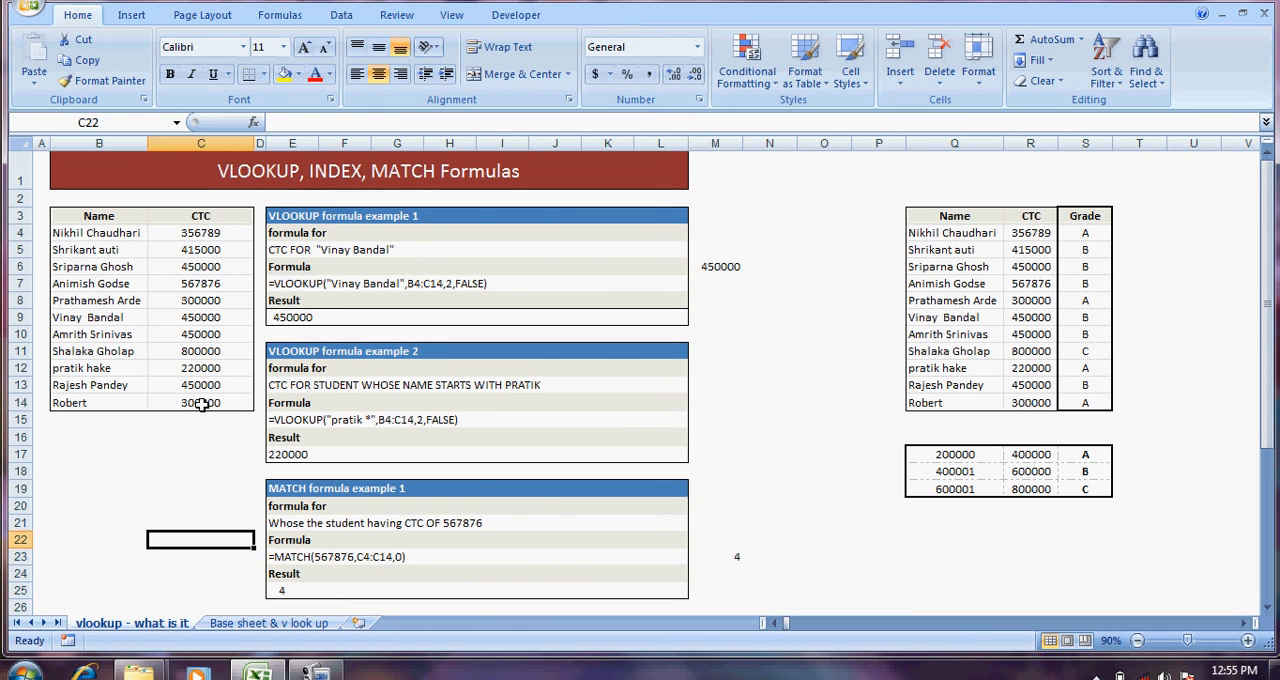
pyautogui.press('Down')
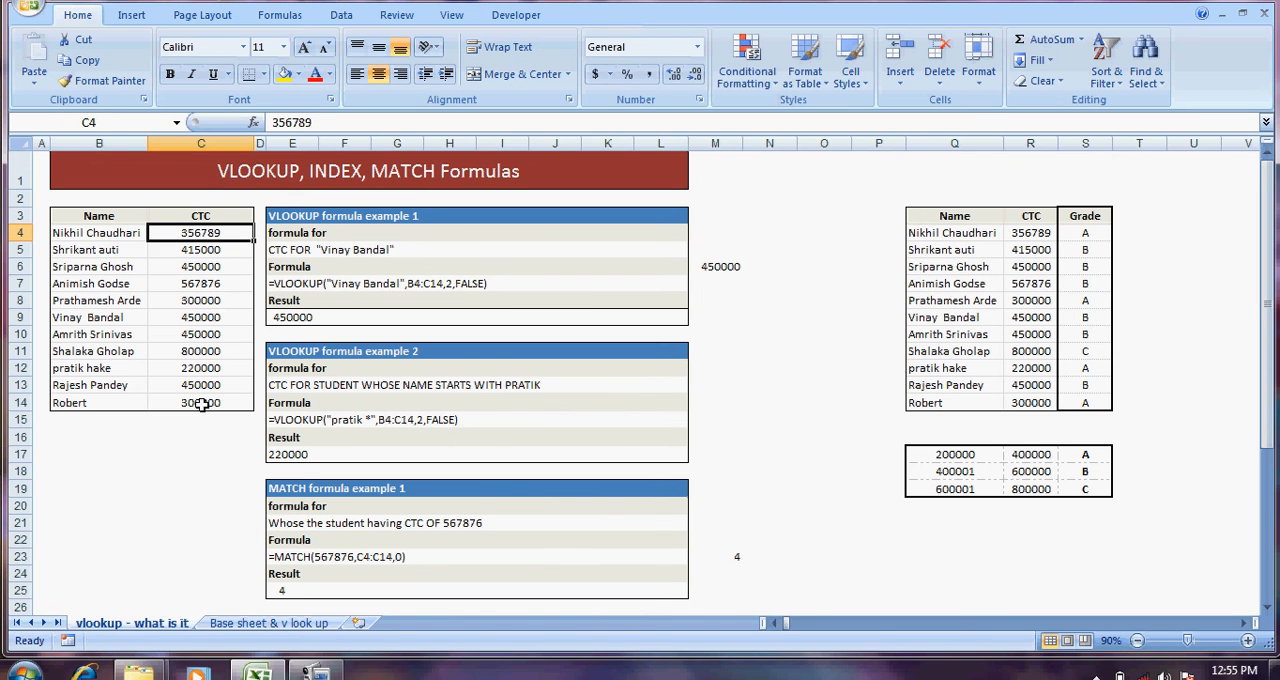
pyautogui.hotkey('shift', 'Down')
pyautogui.hotkey('shift', 'Down')
pyautogui.hotkey('shift', 'Down')
pyautogui.hotkey('shift', 'Down')
pyautogui.hotkey('shift', 'Down')
pyautogui.hotkey('shift', 'Down')
pyautogui.hotkey('shift', 'Down')
pyautogui.hotkey('shift', 'Down')
pyautogui.hotkey('shift', 'Down')
pyautogui.hotkey('shift', 'Down')
pyautogui.press('Down')
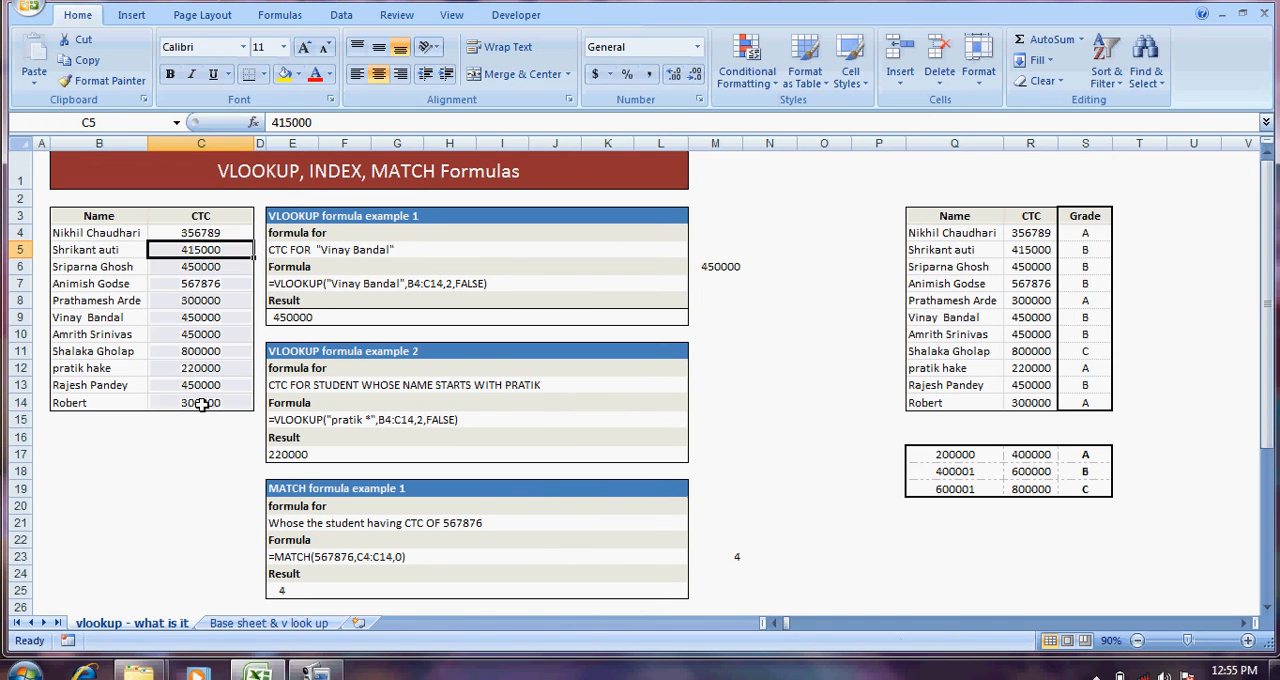
pyautogui.press('Down')
pyautogui.press('Down')
pyautogui.press('Down')
pyautogui.press('Down')
pyautogui.press('Down')
pyautogui.press('Down')
pyautogui.press('Down')
pyautogui.press('Down')
pyautogui.press('Down')
pyautogui.press('Down')
pyautogui.press('Down')
pyautogui.press('Down')
pyautogui.press('Down')
pyautogui.press('Down')
pyautogui.press('Down')
pyautogui.press('Down')
pyautogui.press('Down')
pyautogui.press('Down')
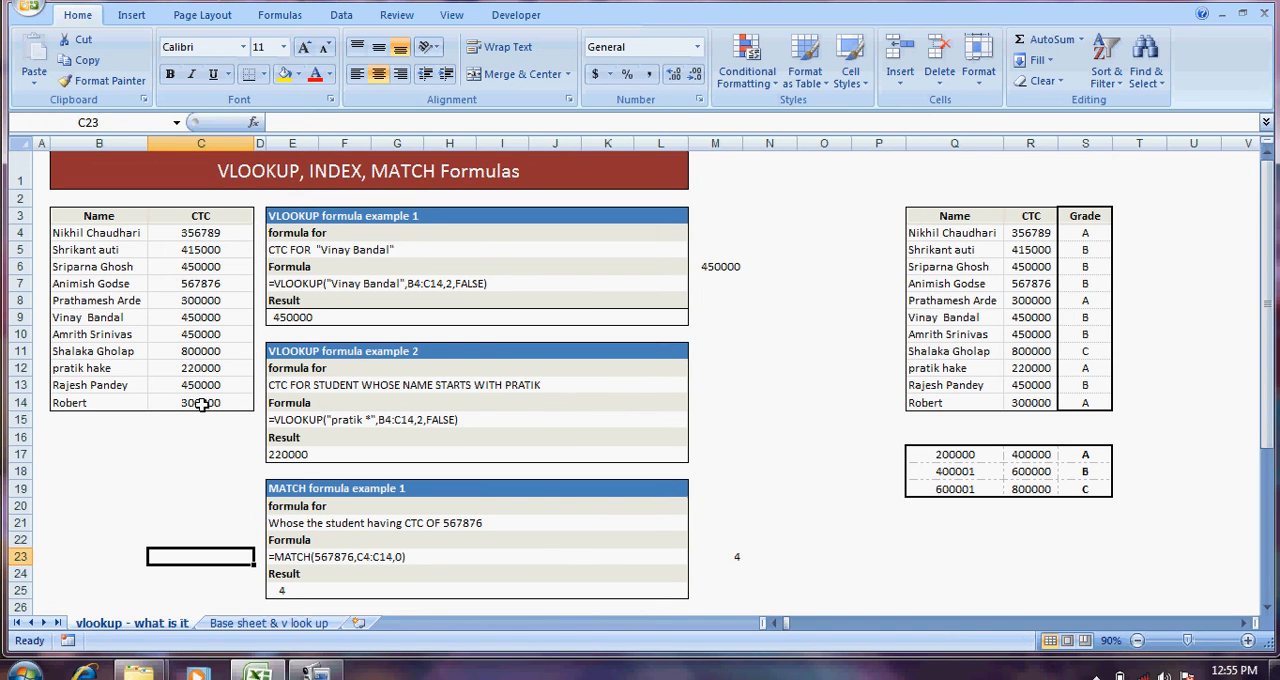
# Step: Check the position of the CTC value in C7 against the MATCH result in M23
pyautogui.press('Up')
pyautogui.press('Up')
pyautogui.press('Up')
pyautogui.press('Up')
pyautogui.press('Up')
pyautogui.press('Up')
pyautogui.press('Up')
pyautogui.press('Up')
pyautogui.press('Up')
pyautogui.press('Up')
pyautogui.press('Up')
pyautogui.press('Up')
pyautogui.press('Up')
pyautogui.press('Up')
pyautogui.press('Up')
pyautogui.press('Up')
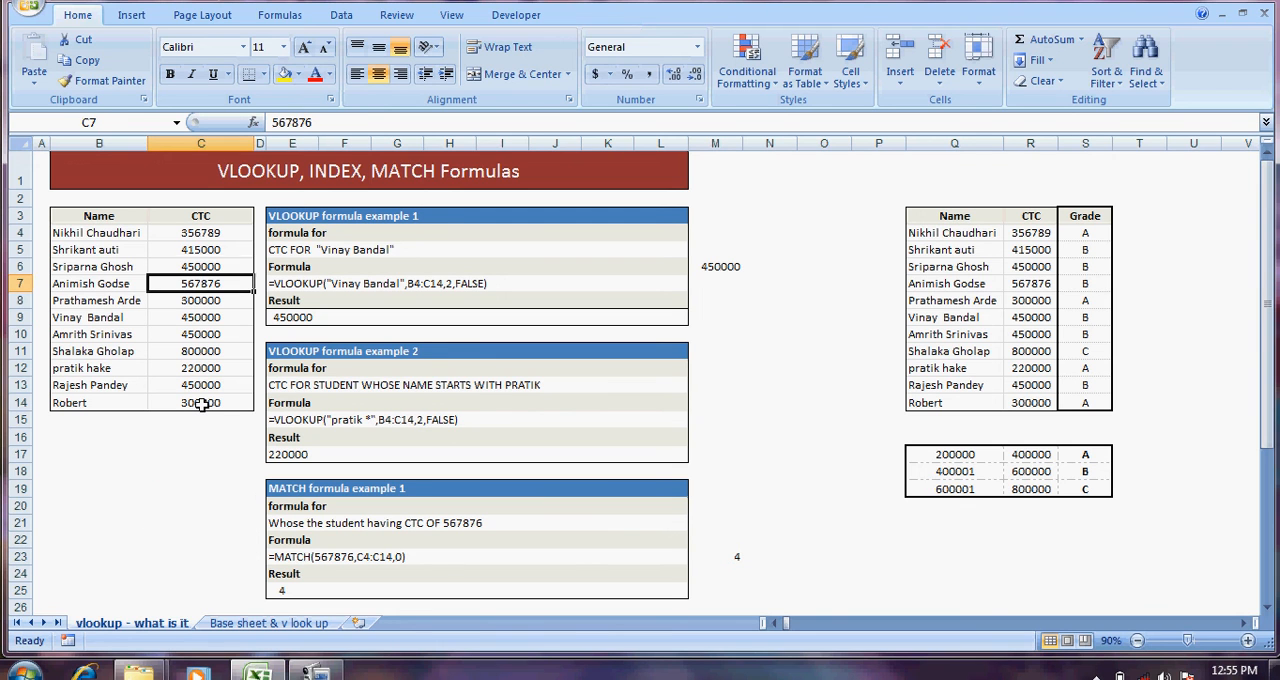
pyautogui.press('Down')
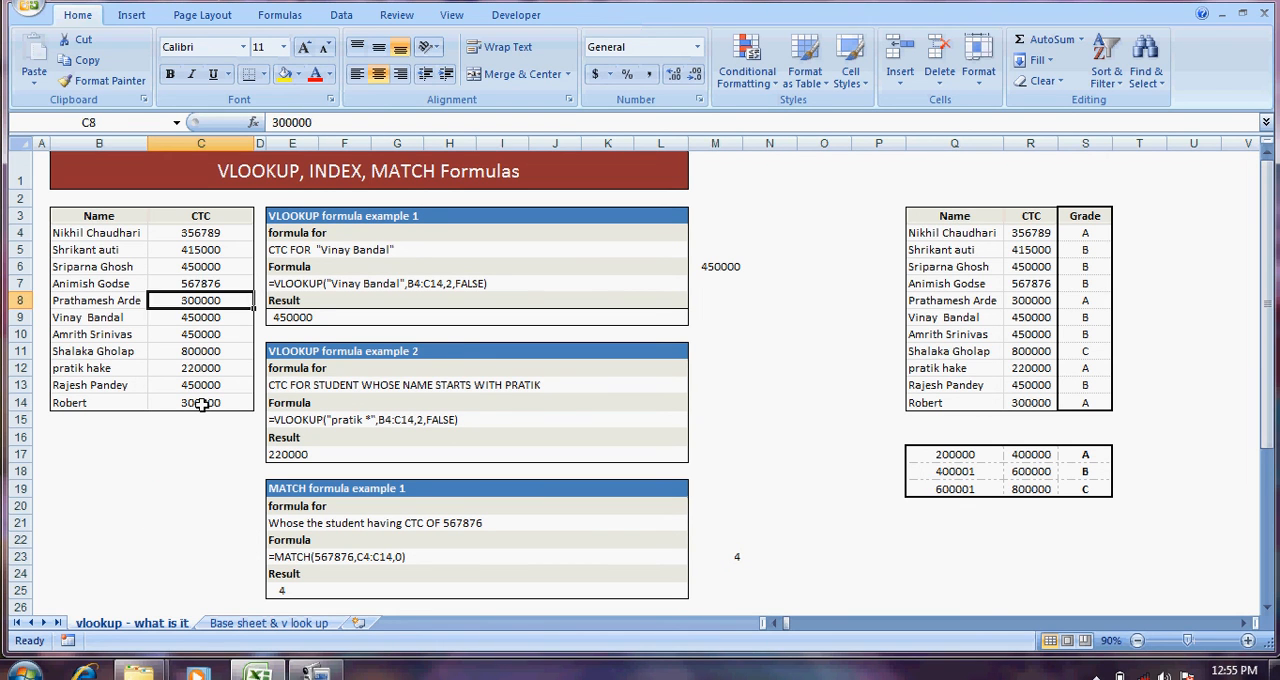
pyautogui.press('Right')
pyautogui.press('Right')
pyautogui.press('Right')
pyautogui.press('Right')
pyautogui.press('Right')
pyautogui.press('Right')
pyautogui.press('Right')
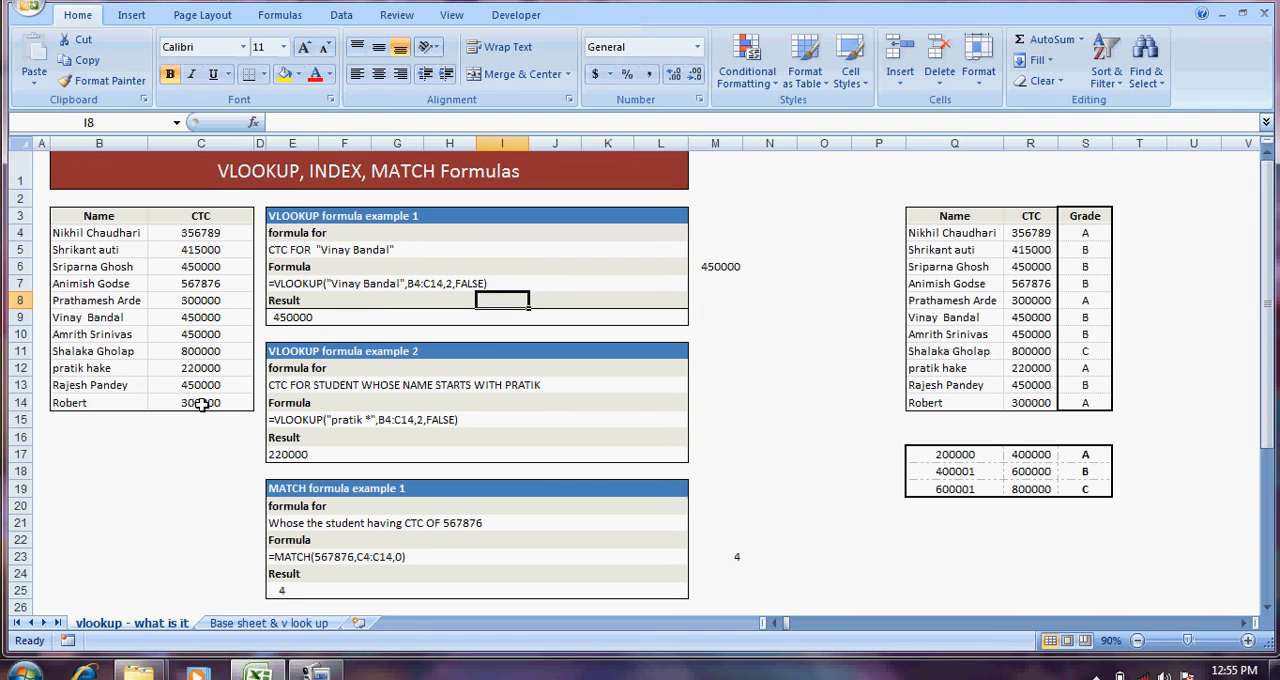
pyautogui.press('Right')
pyautogui.press('Right')
pyautogui.press('Down')
pyautogui.press('Down')
pyautogui.press('Down')
pyautogui.press('Down')
pyautogui.press('Down')
pyautogui.press('Down')
pyautogui.press('Down')
pyautogui.press('Down')
pyautogui.press('Down')
pyautogui.press('Down')
pyautogui.press('Down')
pyautogui.press('Down')
pyautogui.press('Down')
pyautogui.press('Down')
pyautogui.press('Down')
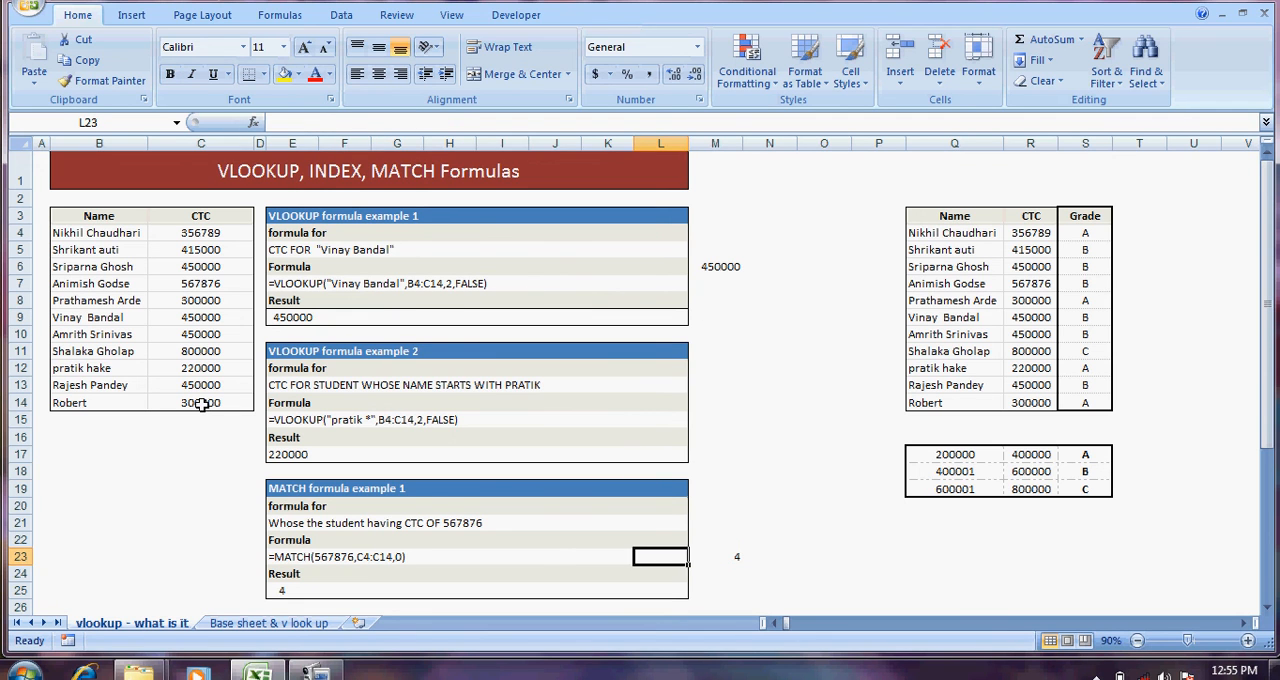
pyautogui.press('Right')
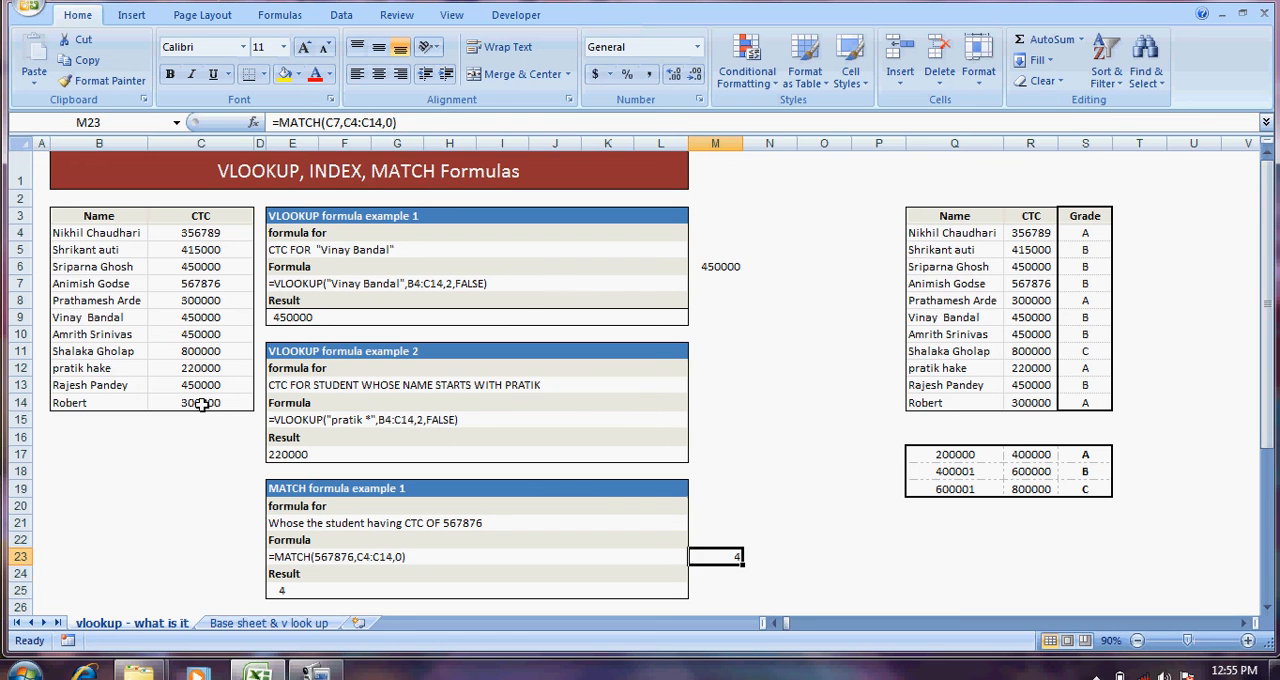
# Step: Examine the description of INDEX formula example 1 in row 29
pyautogui.press('Down')
pyautogui.press('Down')
pyautogui.press('Down')
pyautogui.press('Down')
pyautogui.press('Down')
pyautogui.press('Down')
pyautogui.press('Down')
pyautogui.press('Down')
pyautogui.press('Down')
pyautogui.press('Down')
pyautogui.press('Down')
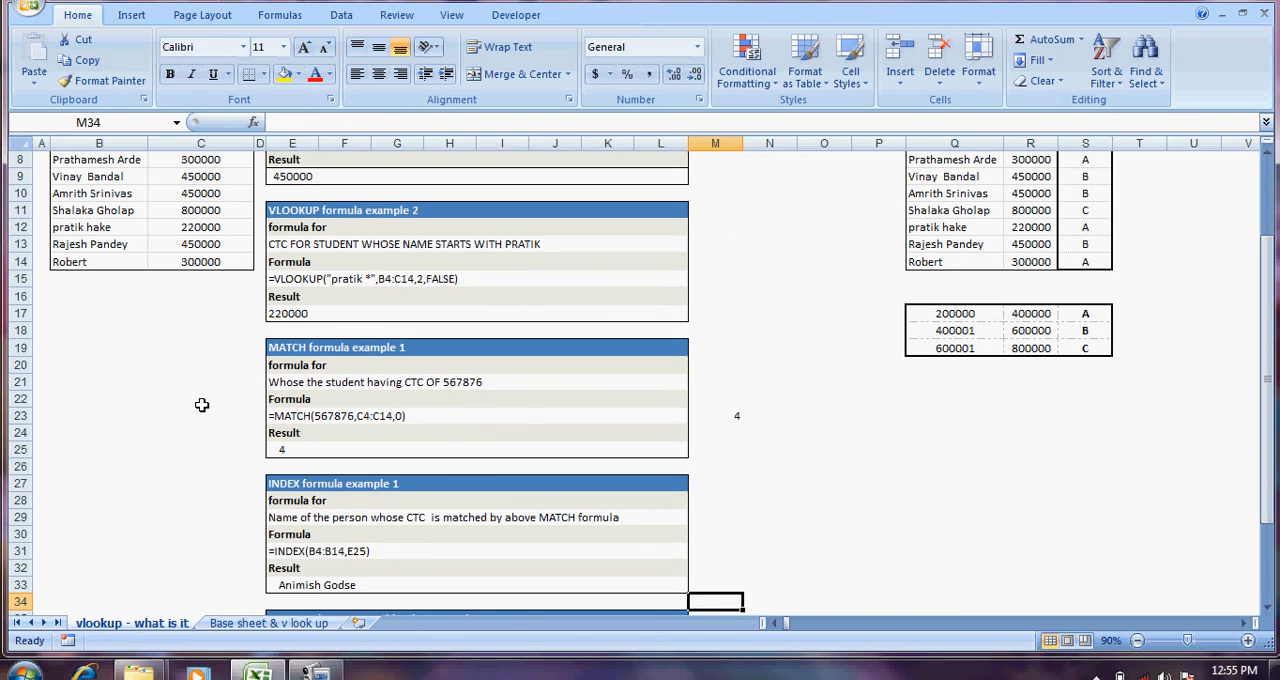
pyautogui.press('Up')
pyautogui.press('Up')
pyautogui.press('Up')
pyautogui.press('Up')
pyautogui.press('Up')
pyautogui.press('Left')
pyautogui.press('Left')
pyautogui.press('Left')
pyautogui.press('Left')
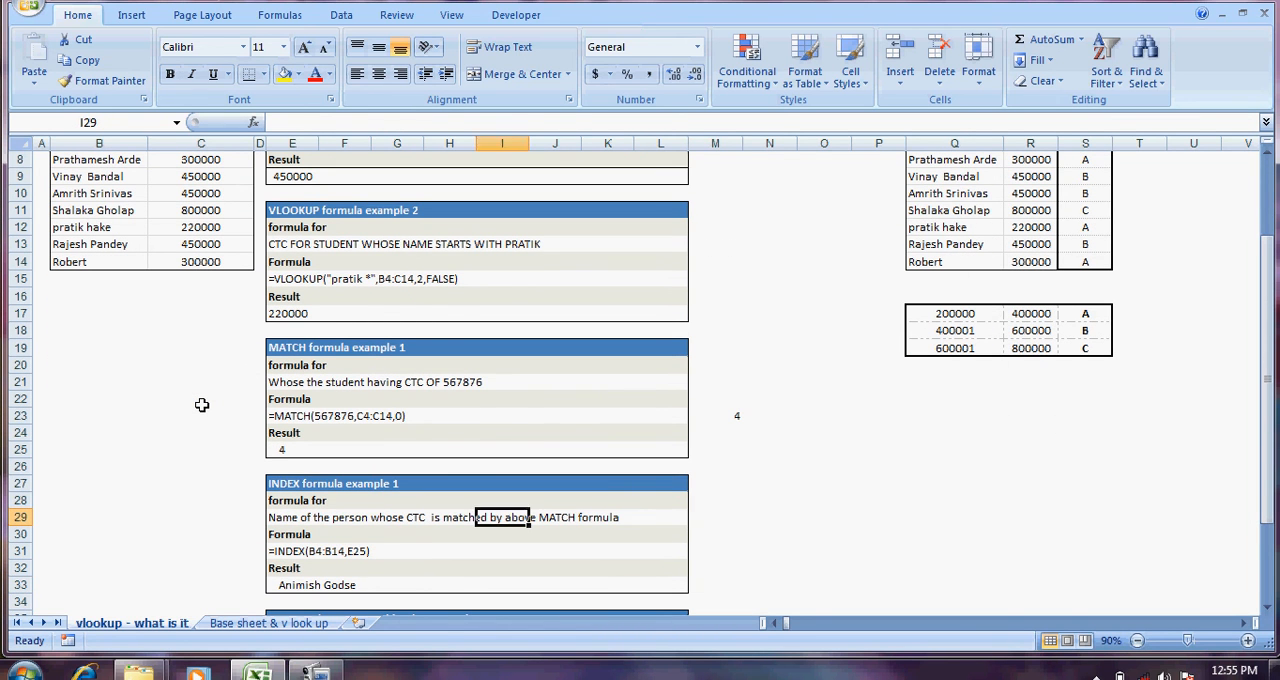
pyautogui.press('Left')
pyautogui.press('Left')
pyautogui.press('Left')
pyautogui.press('Left')
pyautogui.press('Right')
pyautogui.press('Right')
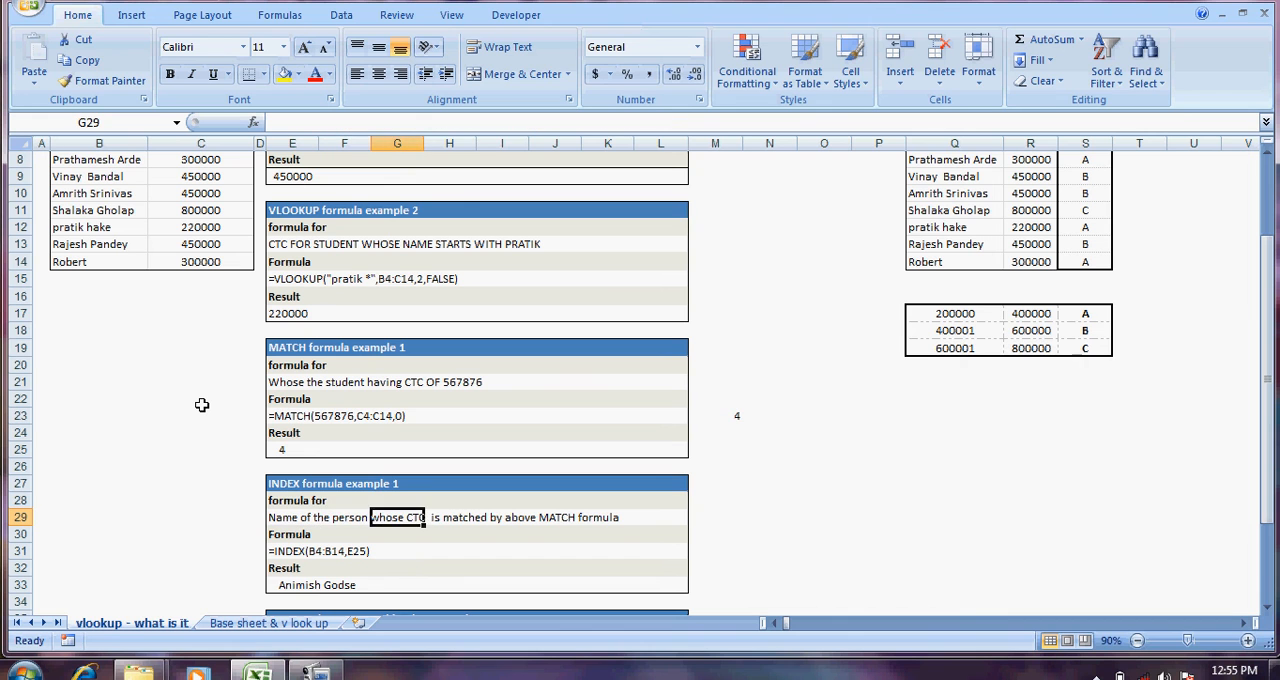
# Step: Start an INDEX formula in M29, beside the description of INDEX formula example 1
pyautogui.press('Right')
pyautogui.press('Right')
pyautogui.press('Right')
pyautogui.press('Right')
pyautogui.press('Right')
pyautogui.press('Right')
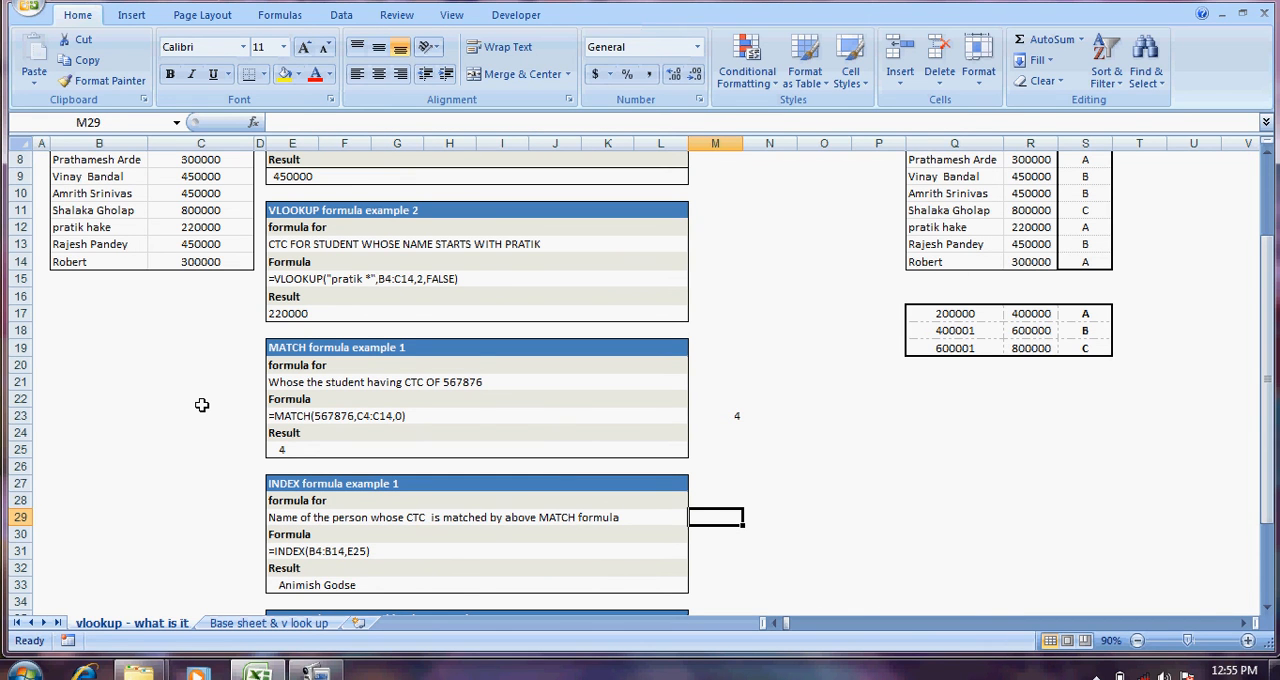
pyautogui.write('=index')
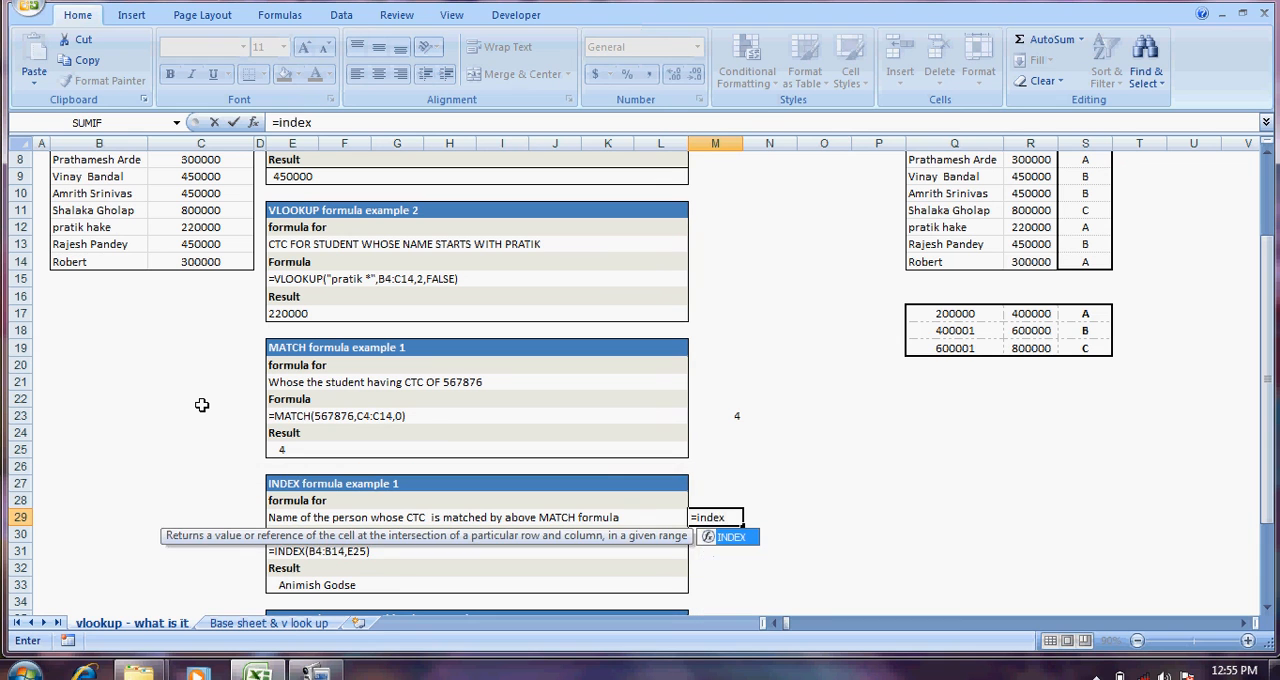
pyautogui.press('Tab')
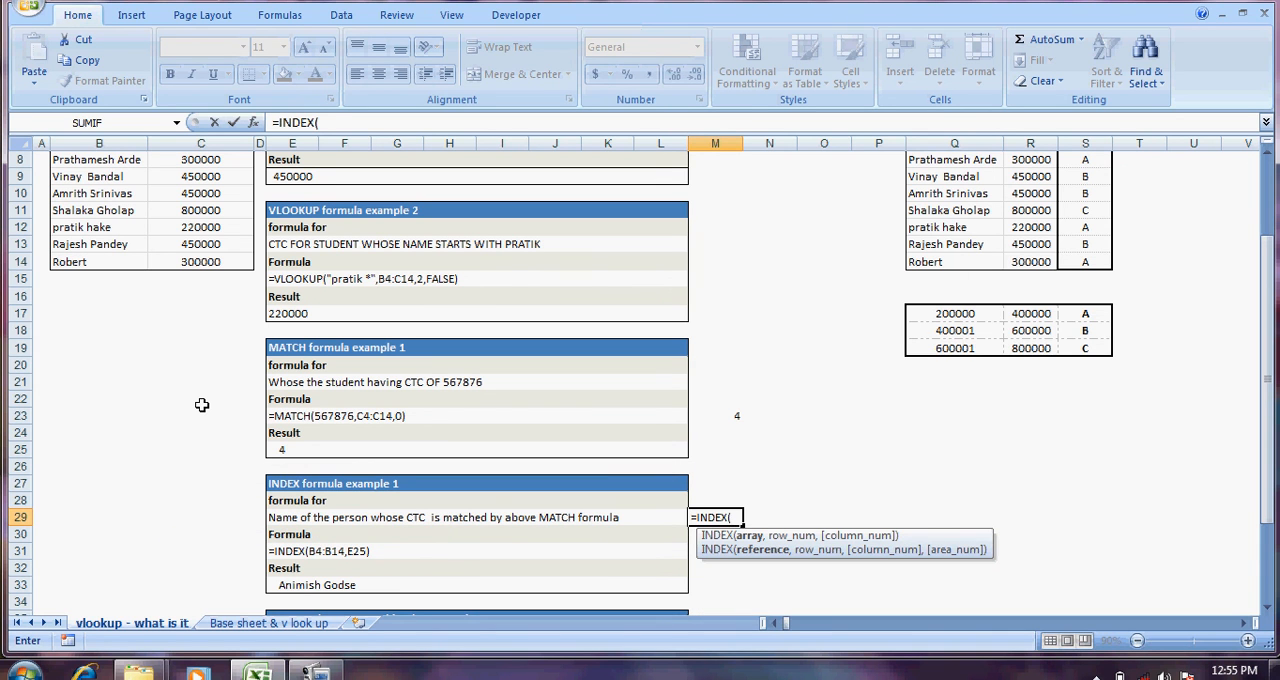
# Step: Set the name range B4:B14 as the array of the INDEX formula in M29
pyautogui.press('Left')
pyautogui.press('Left')
pyautogui.press('Left')
pyautogui.press('Left')
pyautogui.press('Left')
pyautogui.press('Left')
pyautogui.press('Left')
pyautogui.press('Left')
pyautogui.press('Left')
pyautogui.press('Left')
pyautogui.press('Left')
pyautogui.press('Up')
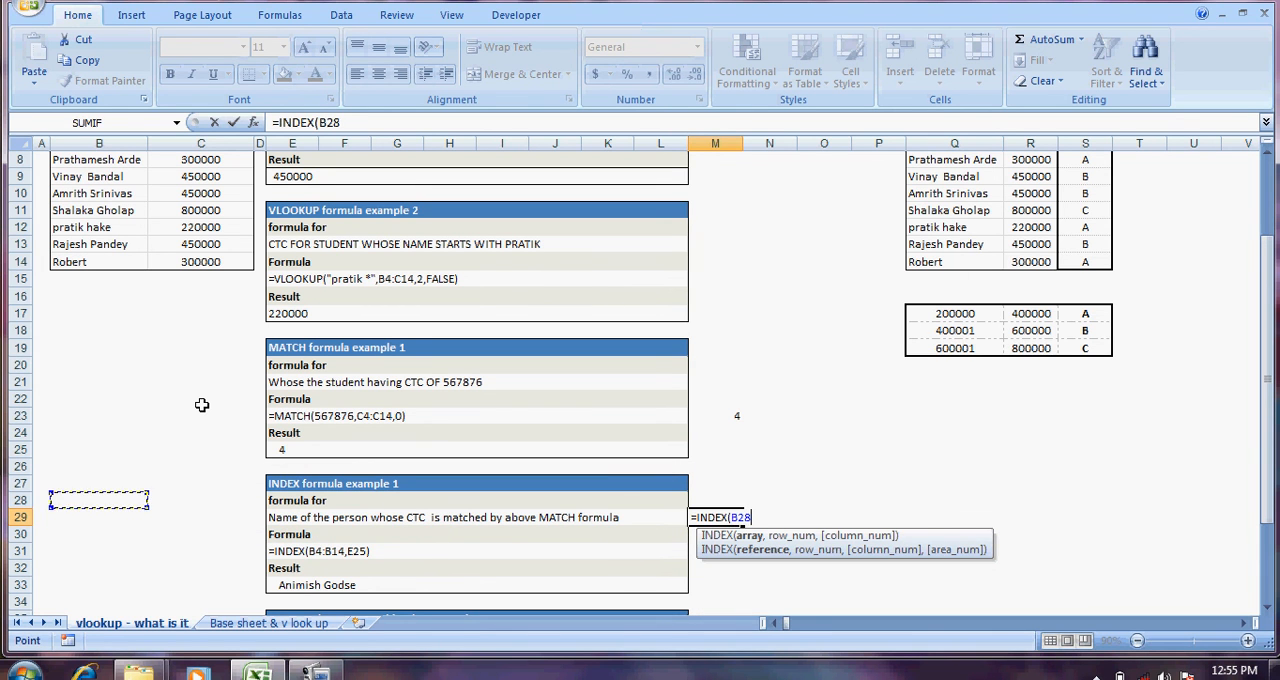
pyautogui.press('Up')
pyautogui.press('Up')
pyautogui.press('Up')
pyautogui.press('Up')
pyautogui.press('Up')
pyautogui.press('Up')
pyautogui.press('Up')
pyautogui.press('Up')
pyautogui.press('Up')
pyautogui.press('Up')
pyautogui.press('Up')
pyautogui.press('Up')
pyautogui.press('Up')
pyautogui.press('Up')
pyautogui.press('Up')
pyautogui.press('Up')
pyautogui.press('Up')
pyautogui.press('Up')
pyautogui.press('Up')
pyautogui.press('Up')
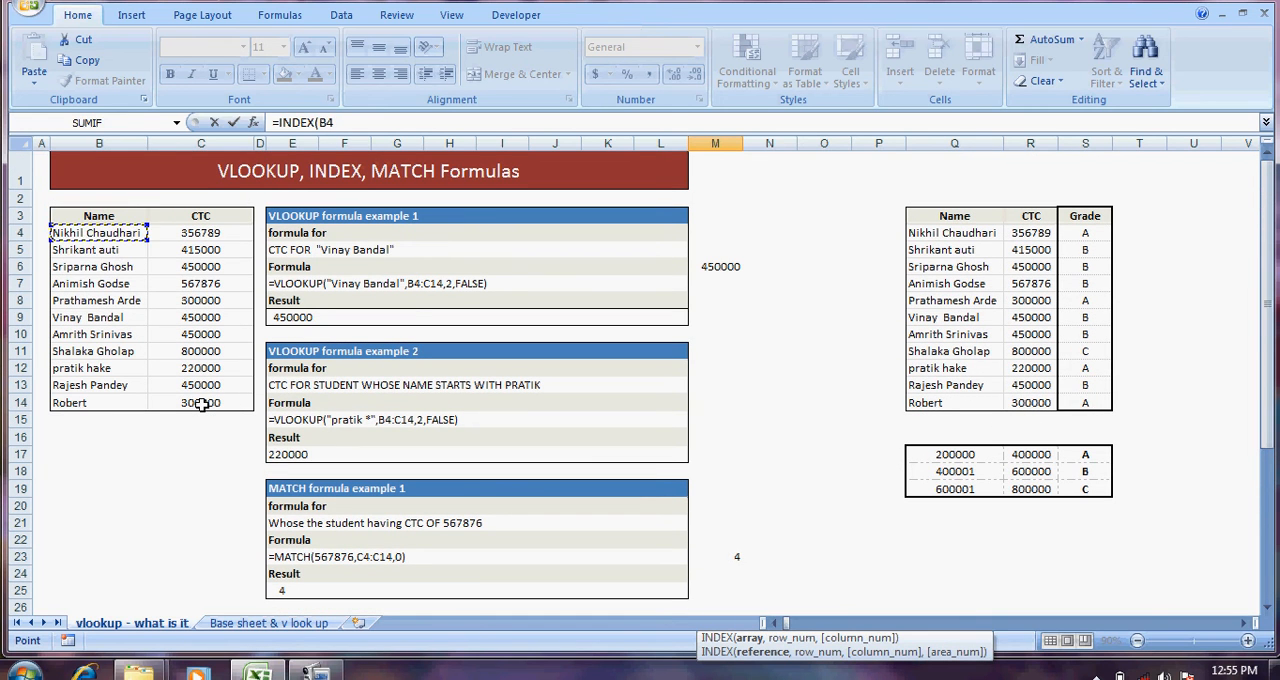
pyautogui.hotkey('shift', 'Down')
pyautogui.hotkey('shift', 'Down')
pyautogui.hotkey('shift', 'Down')
pyautogui.hotkey('shift', 'Down')
pyautogui.hotkey('shift', 'Down')
pyautogui.hotkey('shift', 'Down')
pyautogui.hotkey('shift', 'Down')
pyautogui.hotkey('shift', 'Down')
pyautogui.hotkey('shift', 'Down')
pyautogui.hotkey('shift', 'Down')
pyautogui.hotkey('shift', 'Down')
pyautogui.hotkey('shift', 'Right')
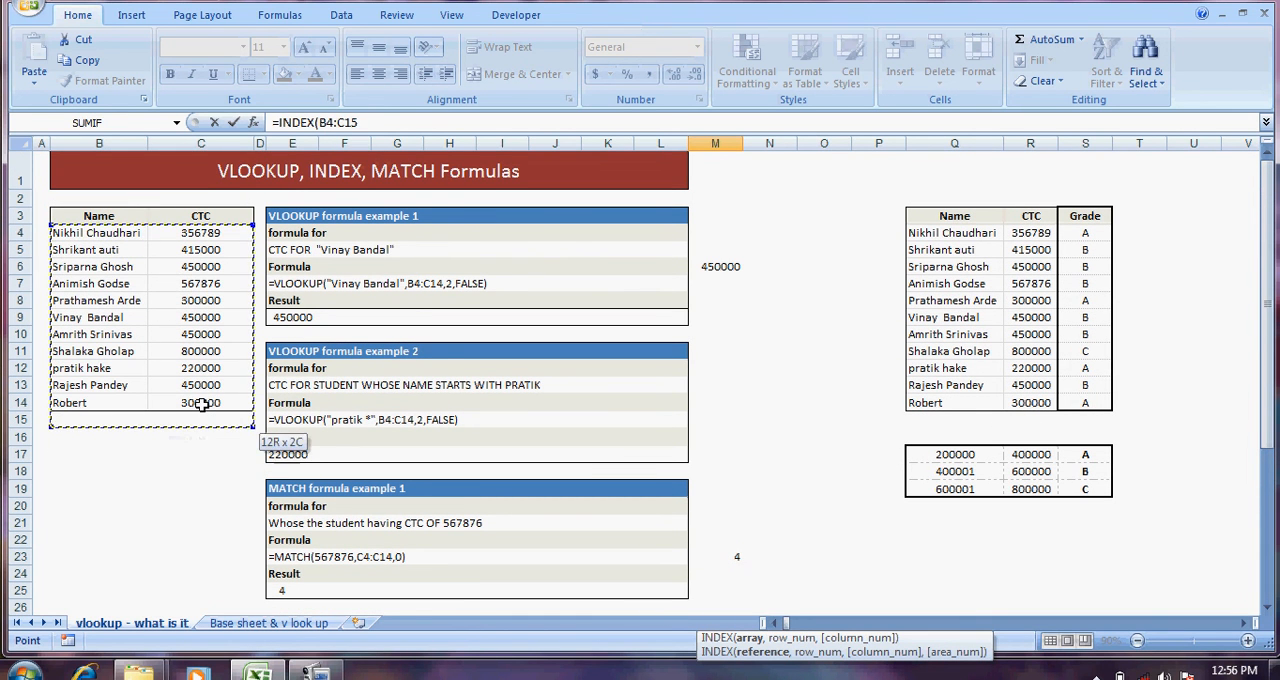
pyautogui.hotkey('shift', 'Up')
pyautogui.hotkey('shift', 'Left')
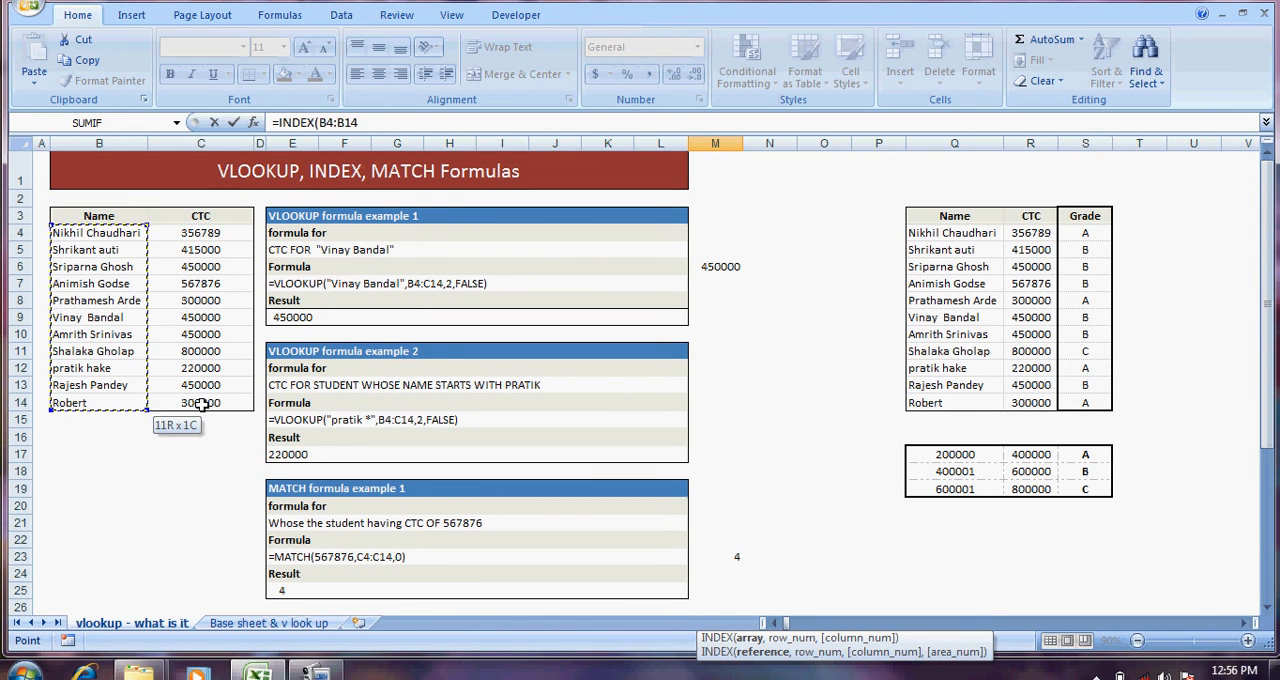
pyautogui.write(',')
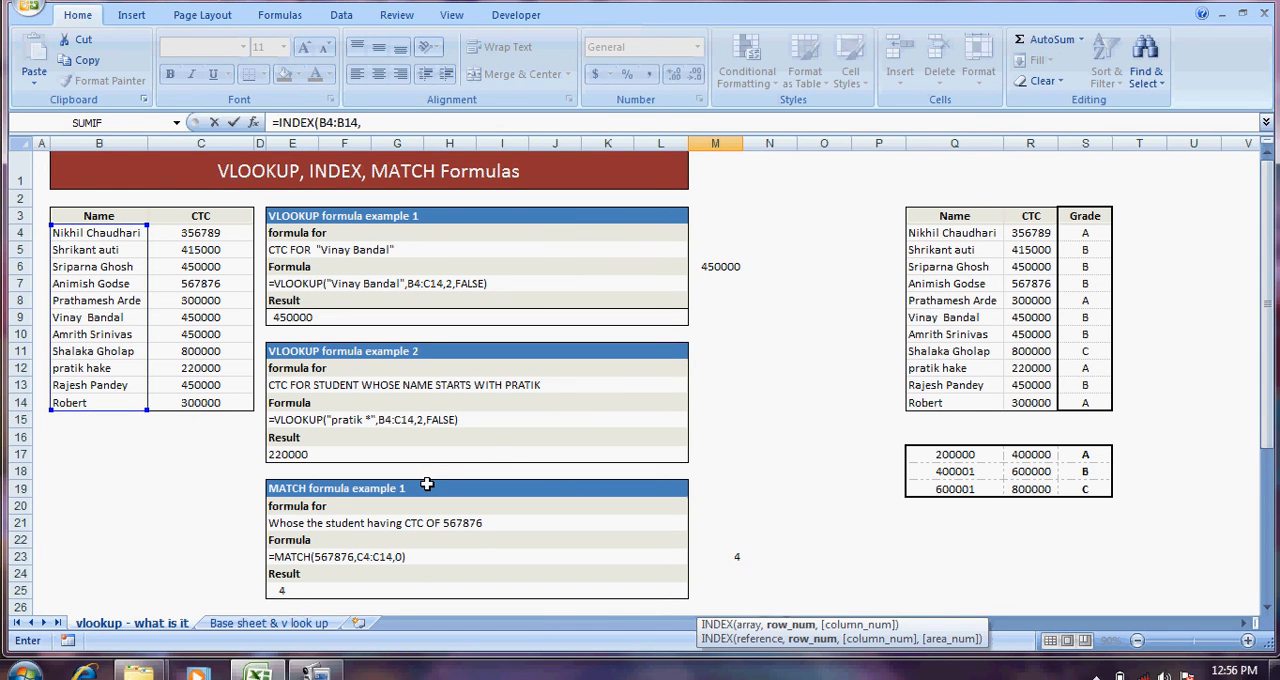
pyautogui.write('4,')
# Step: Enter 4 as the row number and complete the INDEX formula in M29
pyautogui.press('BackSpace')
pyautogui.write(')')
pyautogui.press('Return')
pyautogui.press('Up')
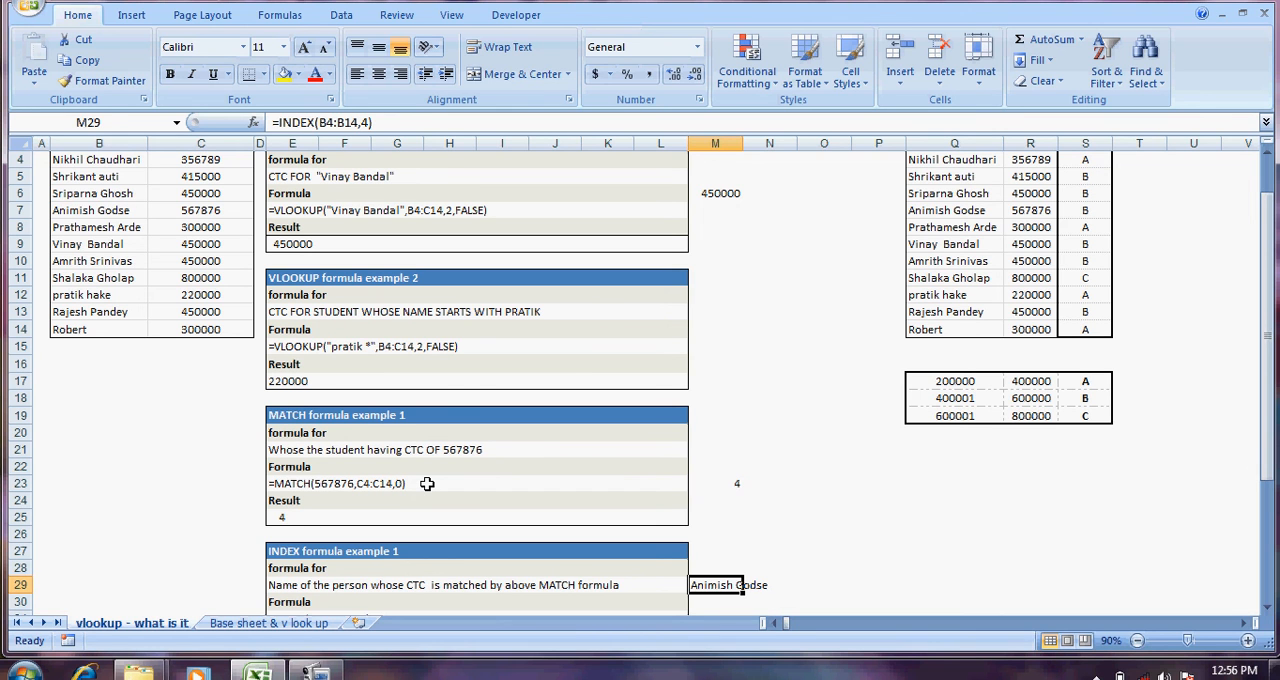
# Step: Examine the entries in the Name and CTC columns of the source table in B3:C14
pyautogui.press('Left')
pyautogui.press('Left')
pyautogui.press('Left')
pyautogui.press('Left')
pyautogui.press('Left')
pyautogui.press('Left')
pyautogui.press('Left')
pyautogui.press('Left')
pyautogui.press('Left')
pyautogui.press('Left')
pyautogui.press('Left')
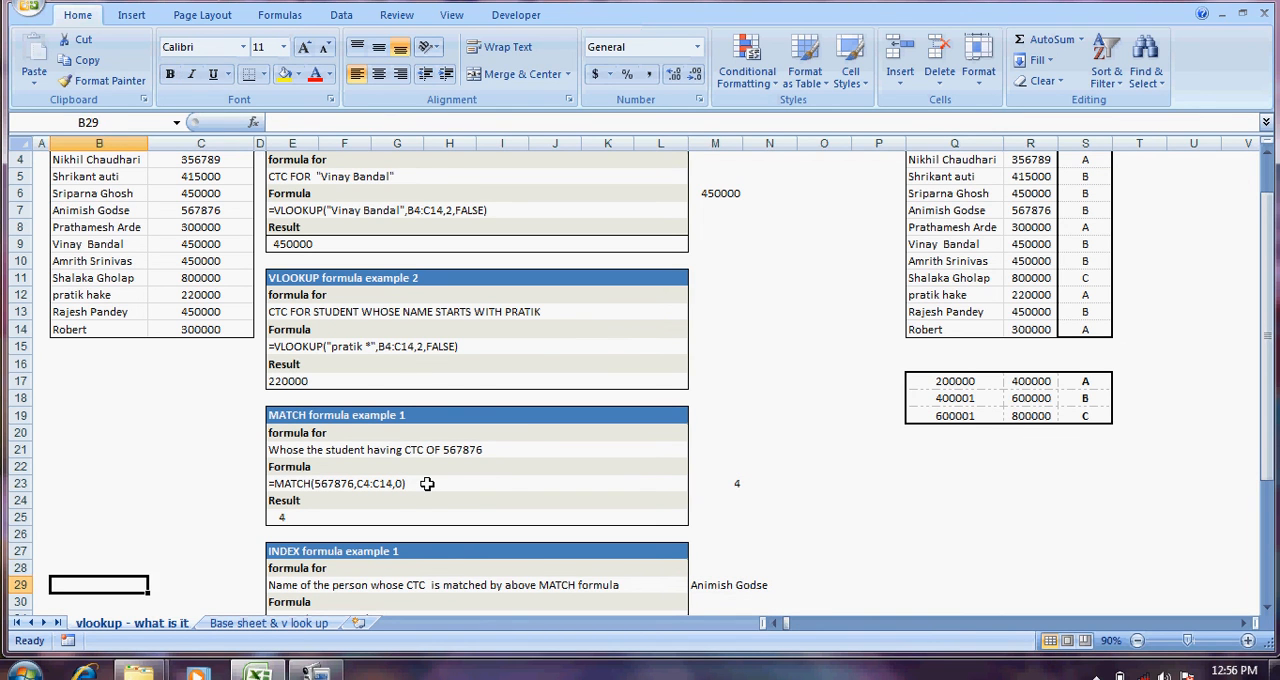
pyautogui.press('Up')
pyautogui.press('Up')
pyautogui.press('Up')
pyautogui.press('Up')
pyautogui.press('Up')
pyautogui.press('Up')
pyautogui.press('Up')
pyautogui.press('Up')
pyautogui.press('Up')
pyautogui.press('Up')
pyautogui.press('Up')
pyautogui.scroll(1, 427, 484)
pyautogui.press('Down')
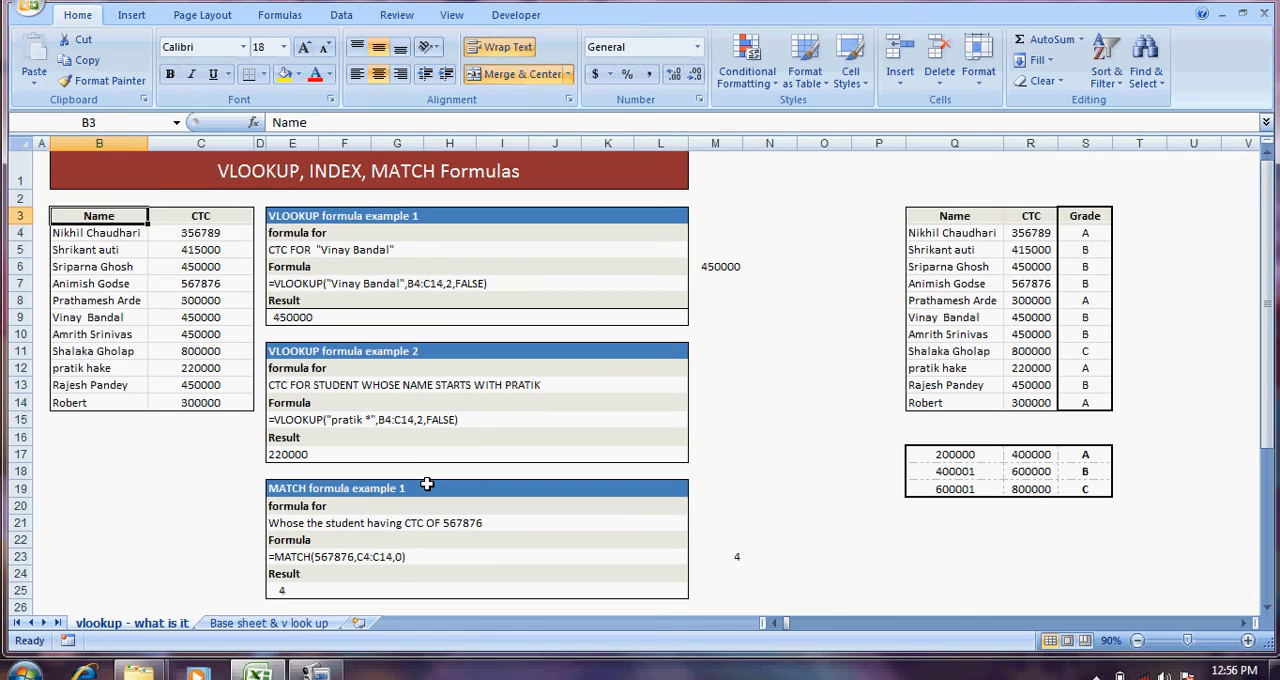
pyautogui.press('Down')
pyautogui.press('Down')
pyautogui.press('Right')
pyautogui.press('Down')
pyautogui.press('Down')
pyautogui.press('Down')
pyautogui.press('Down')
pyautogui.press('Down')
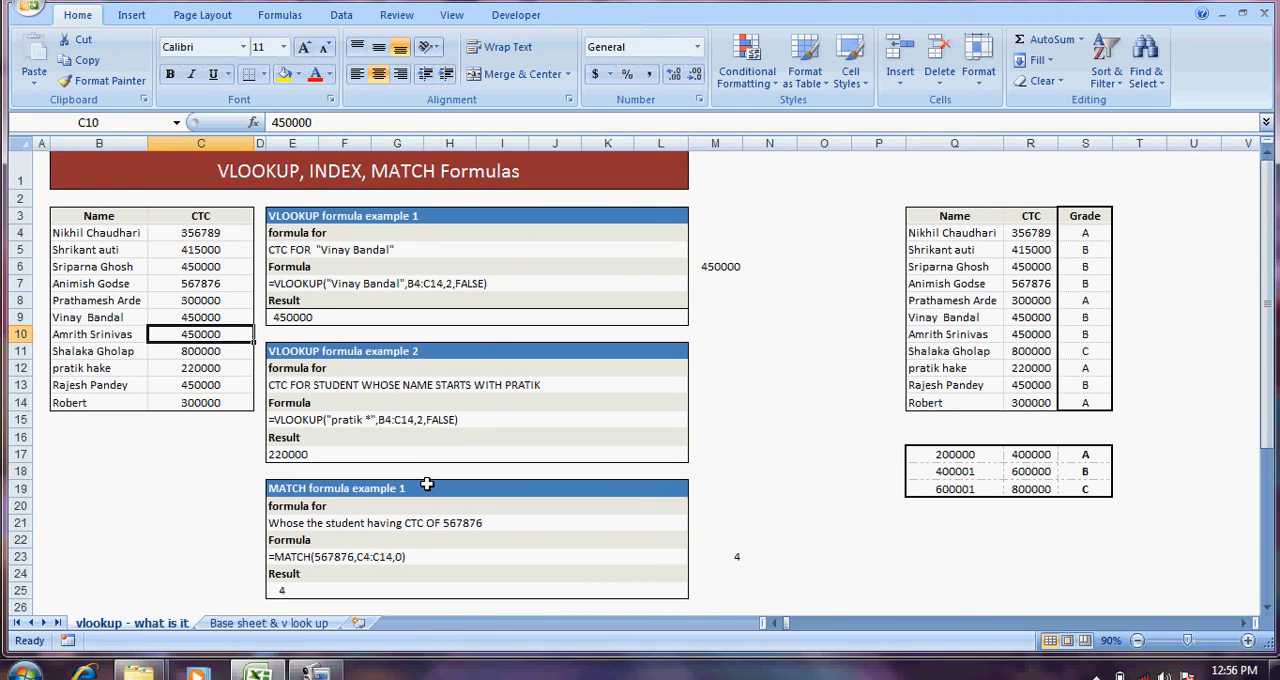
pyautogui.press('Left')
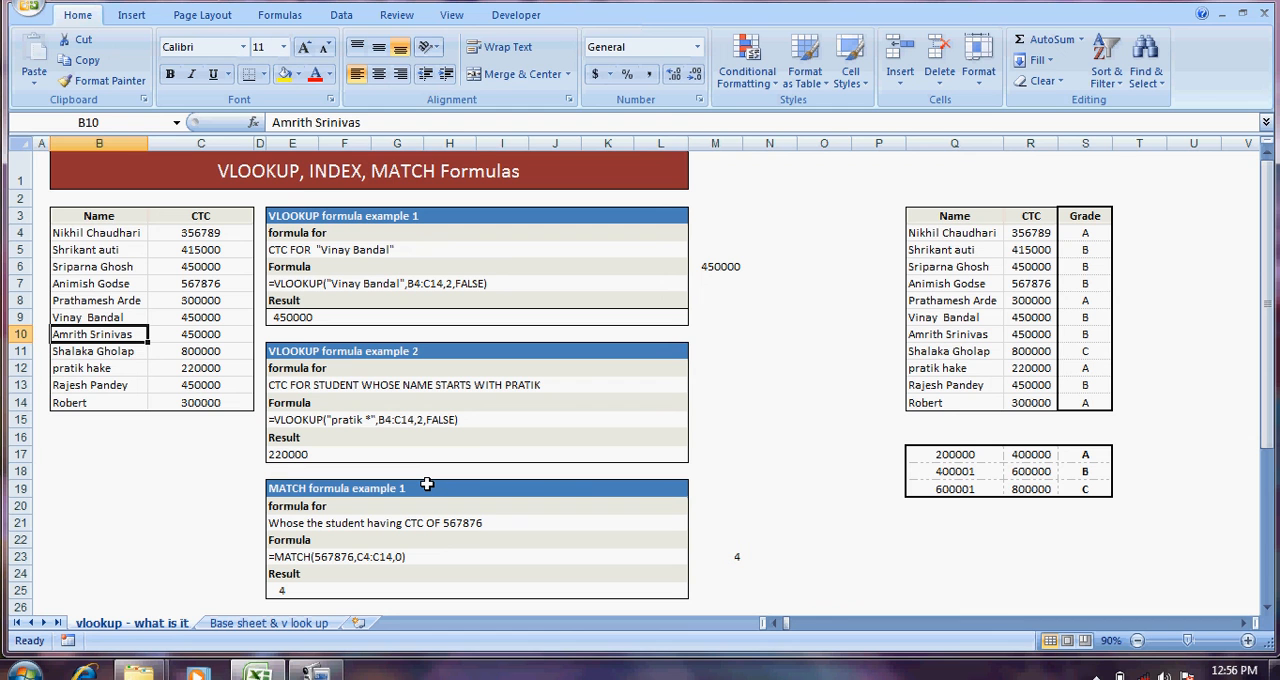
pyautogui.press('Down')
pyautogui.press('Down')
pyautogui.press('Down')
pyautogui.press('Down')
pyautogui.press('Down')
pyautogui.press('Down')
pyautogui.press('Down')
pyautogui.press('Down')
pyautogui.press('Down')
pyautogui.press('Down')
pyautogui.press('Down')
pyautogui.press('Down')
pyautogui.press('Down')
pyautogui.press('Down')
pyautogui.press('Down')
pyautogui.press('Down')
pyautogui.press('Down')
pyautogui.press('Down')
pyautogui.press('Down')
pyautogui.press('Down')
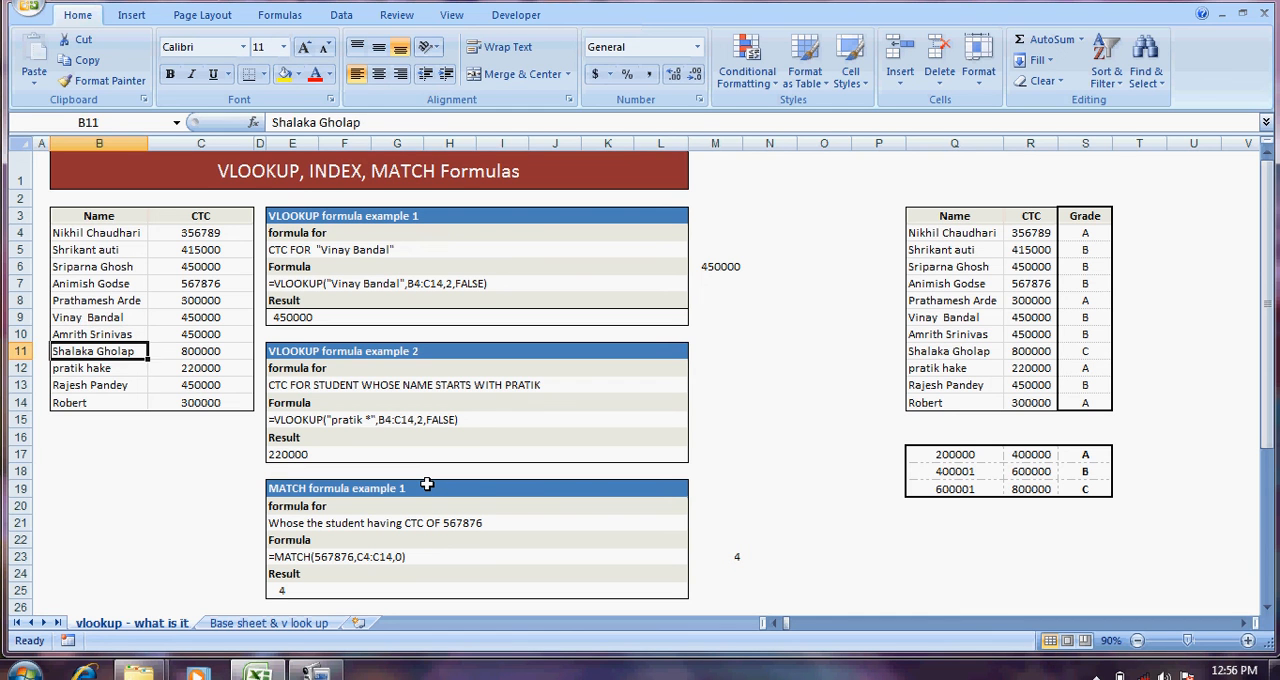
pyautogui.press('Up')
pyautogui.press('Up')
pyautogui.press('Up')
pyautogui.press('Up')
pyautogui.press('Up')
pyautogui.press('Up')
pyautogui.press('Up')
pyautogui.press('Up')
pyautogui.press('Up')
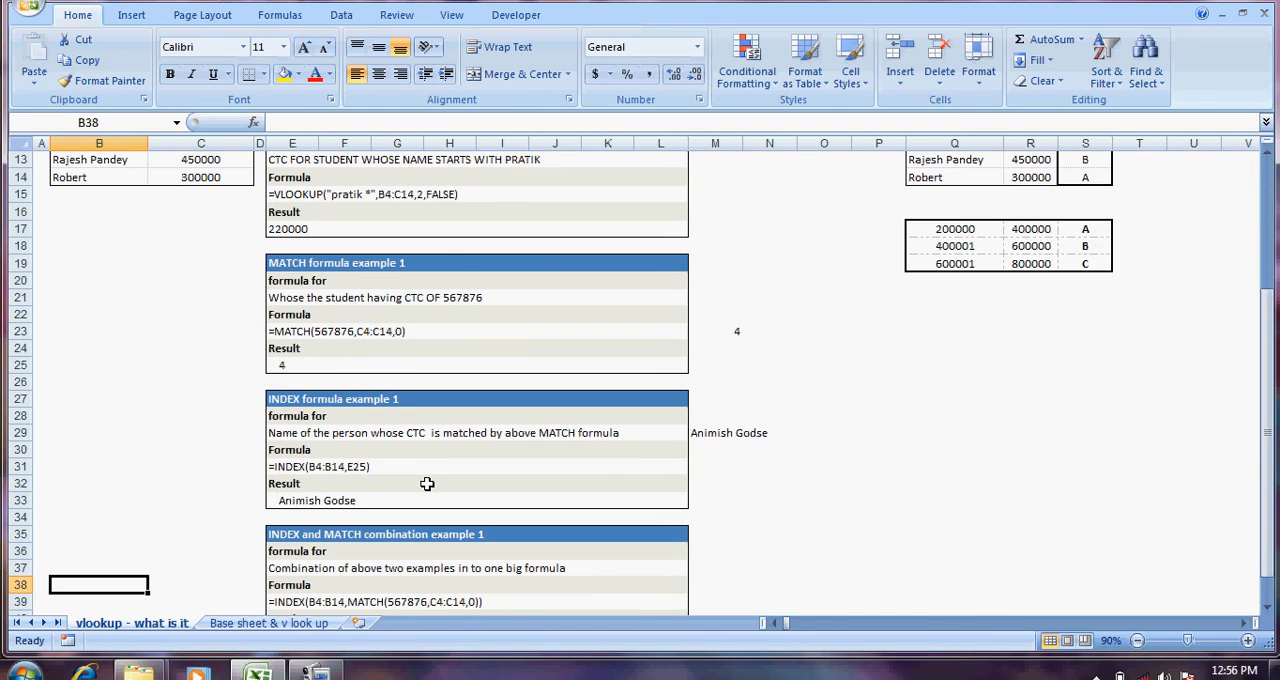
# Step: Compare the MATCH result in row 25 with the INDEX example formula in row 31
pyautogui.press('Right')
pyautogui.press('Right')
pyautogui.press('Up')
pyautogui.press('Up')
pyautogui.press('Up')
pyautogui.press('Up')
pyautogui.press('Up')
pyautogui.press('Up')
pyautogui.press('Up')
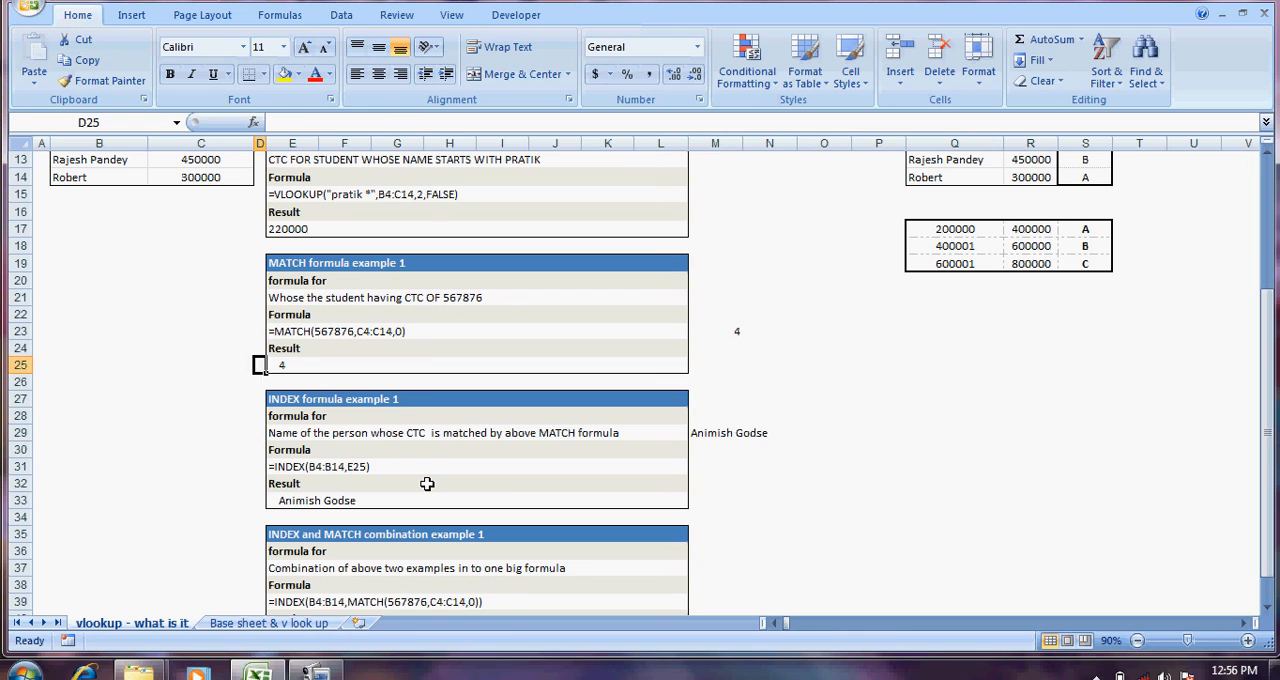
pyautogui.press('Down')
pyautogui.press('Down')
pyautogui.press('Down')
pyautogui.press('Down')
pyautogui.press('Down')
pyautogui.press('Down')
pyautogui.press('Down')
pyautogui.press('Down')
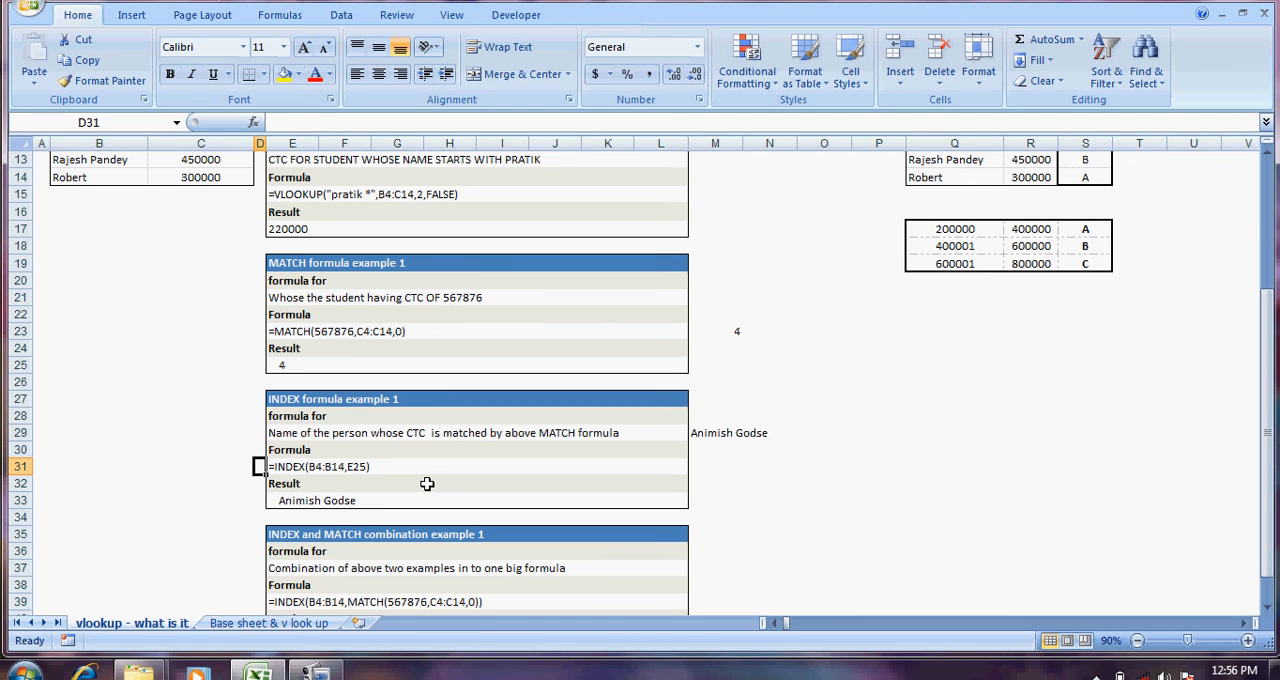
# Step: Start an INDEX formula in M39, beside the INDEX and MATCH combination example
pyautogui.press('Right')
pyautogui.press('Right')
pyautogui.press('Right')
pyautogui.press('Right')
pyautogui.press('Right')
pyautogui.press('Right')
pyautogui.press('Right')
pyautogui.press('Right')
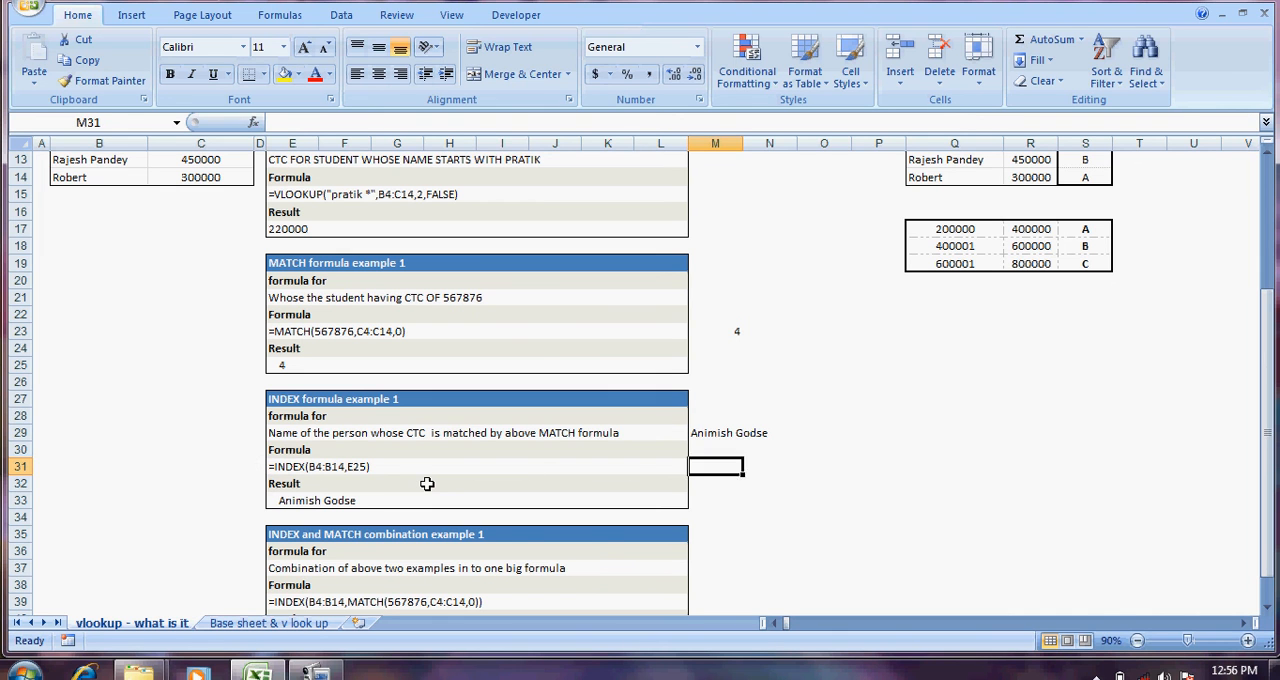
pyautogui.press('Down')
pyautogui.press('Down')
pyautogui.press('Down')
pyautogui.press('Down')
pyautogui.press('Down')
pyautogui.press('Down')
pyautogui.press('Down')
pyautogui.press('Down')
pyautogui.press('Down')
pyautogui.press('Up')
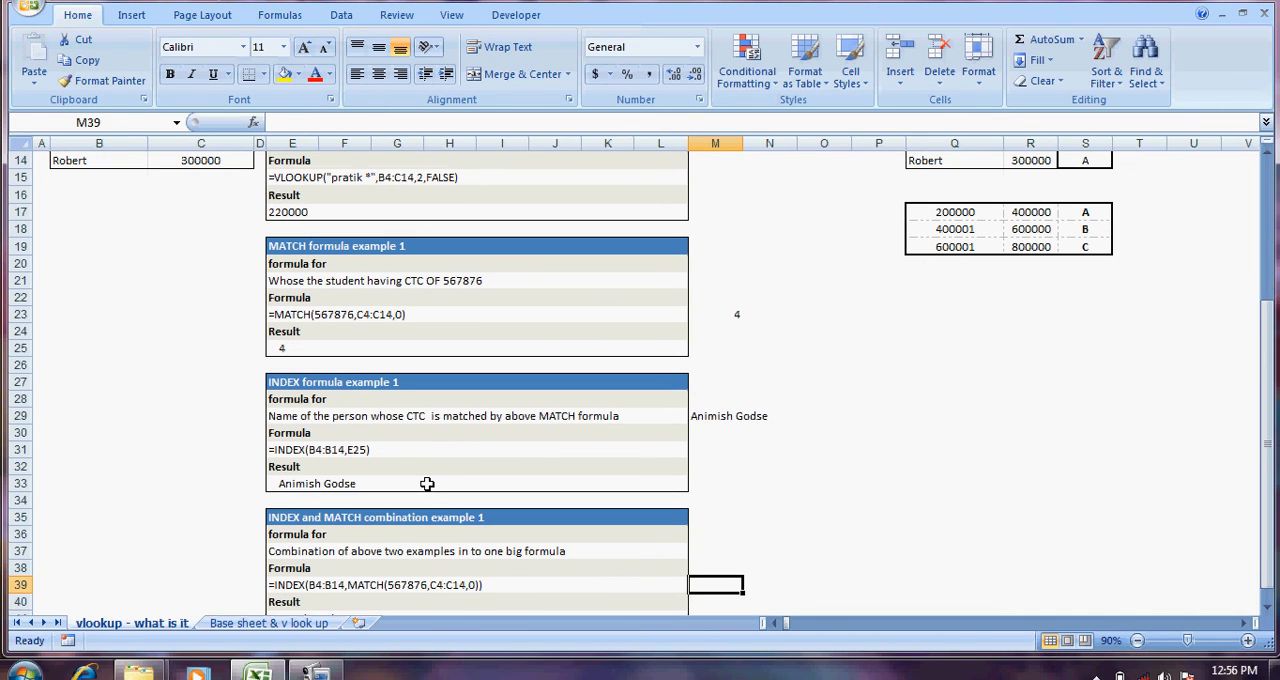
pyautogui.press('Down')
pyautogui.press('Down')
pyautogui.press('Up')
pyautogui.press('Up')
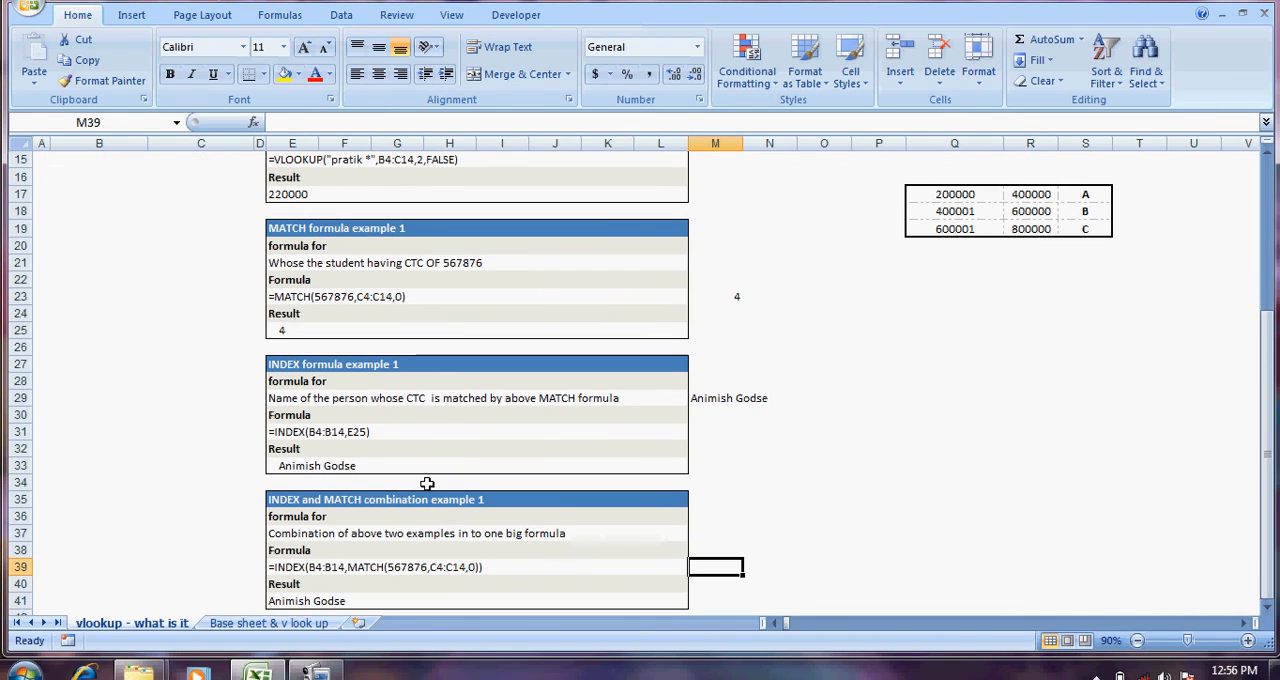
pyautogui.write('=index')
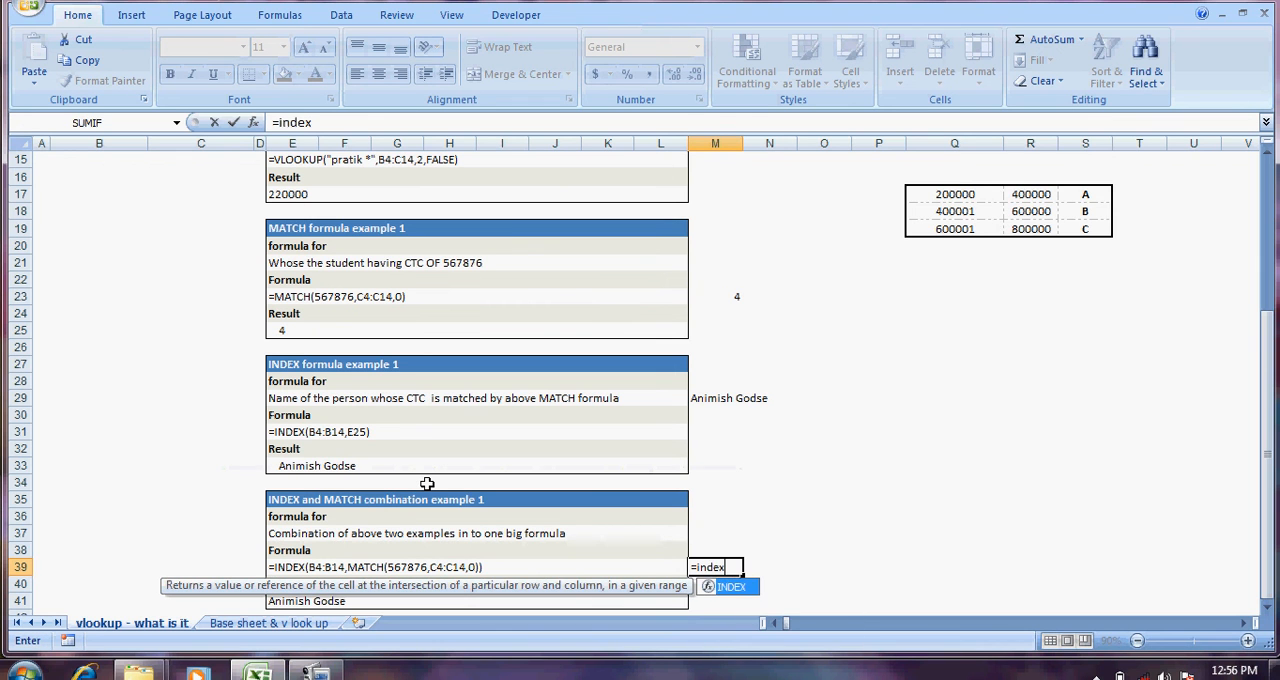
pyautogui.press('Tab')
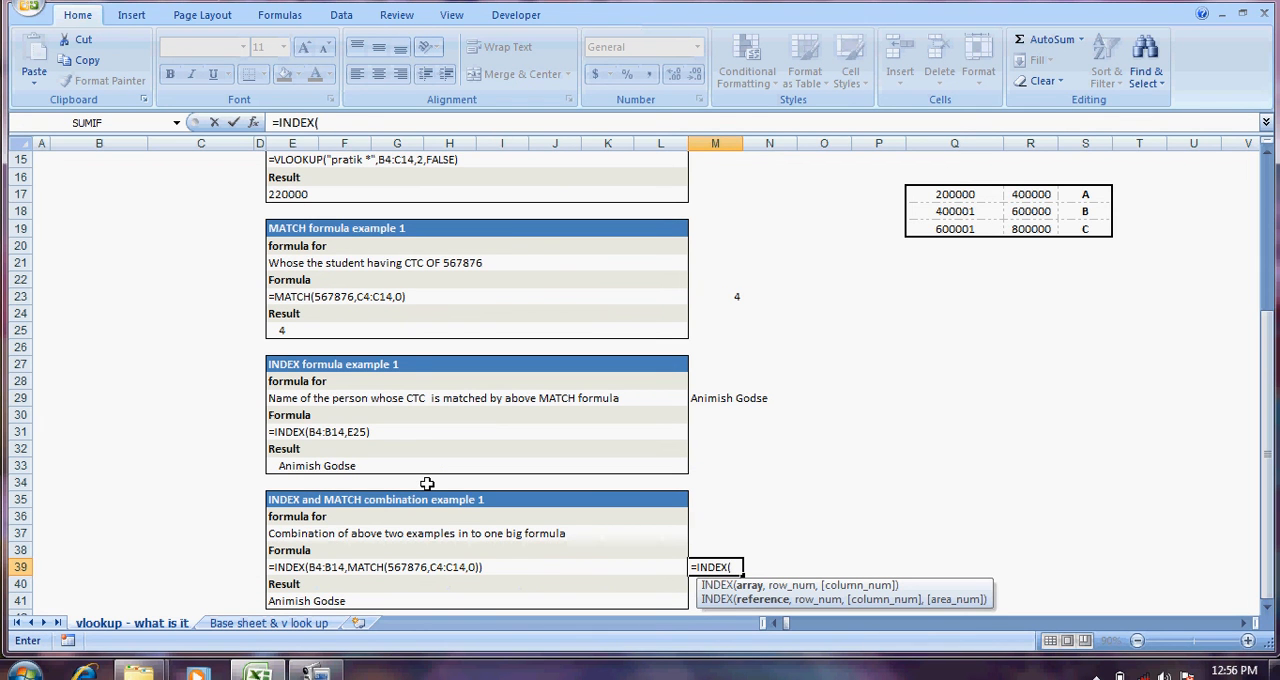
# Step: Set the name range B4:B14 as the array of the INDEX formula in M39
pyautogui.press('Left')
pyautogui.press('Left')
pyautogui.press('Left')
pyautogui.press('Left')
pyautogui.press('Left')
pyautogui.press('Left')
pyautogui.press('Left')
pyautogui.press('Left')
pyautogui.press('Left')
pyautogui.press('Left')
pyautogui.press('Left')
pyautogui.press('Left')
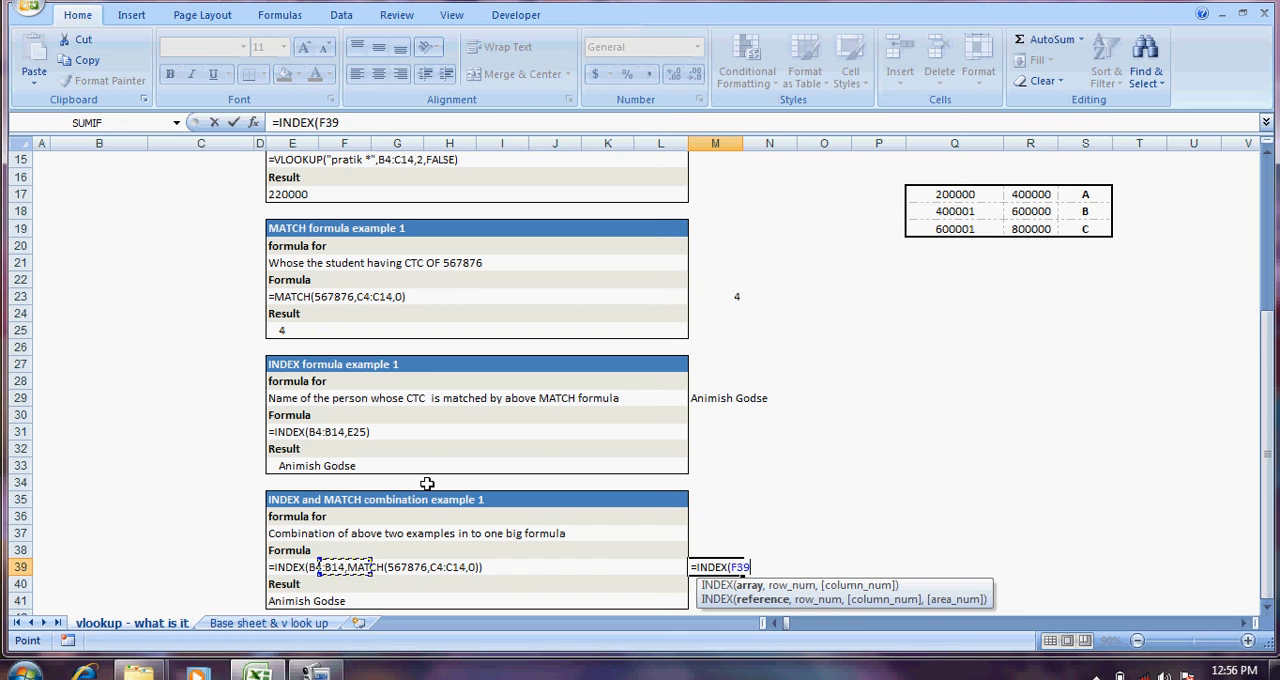
pyautogui.press('Up')
pyautogui.press('Up')
pyautogui.press('Up')
pyautogui.press('Up')
pyautogui.press('Up')
pyautogui.press('Up')
pyautogui.press('Up')
pyautogui.press('Up')
pyautogui.press('Up')
pyautogui.press('Up')
pyautogui.press('Up')
pyautogui.press('Up')
pyautogui.press('Up')
pyautogui.press('Up')
pyautogui.press('Up')
pyautogui.press('Up')
pyautogui.press('Up')
pyautogui.press('Up')
pyautogui.press('Up')
pyautogui.press('Up')
pyautogui.press('Up')
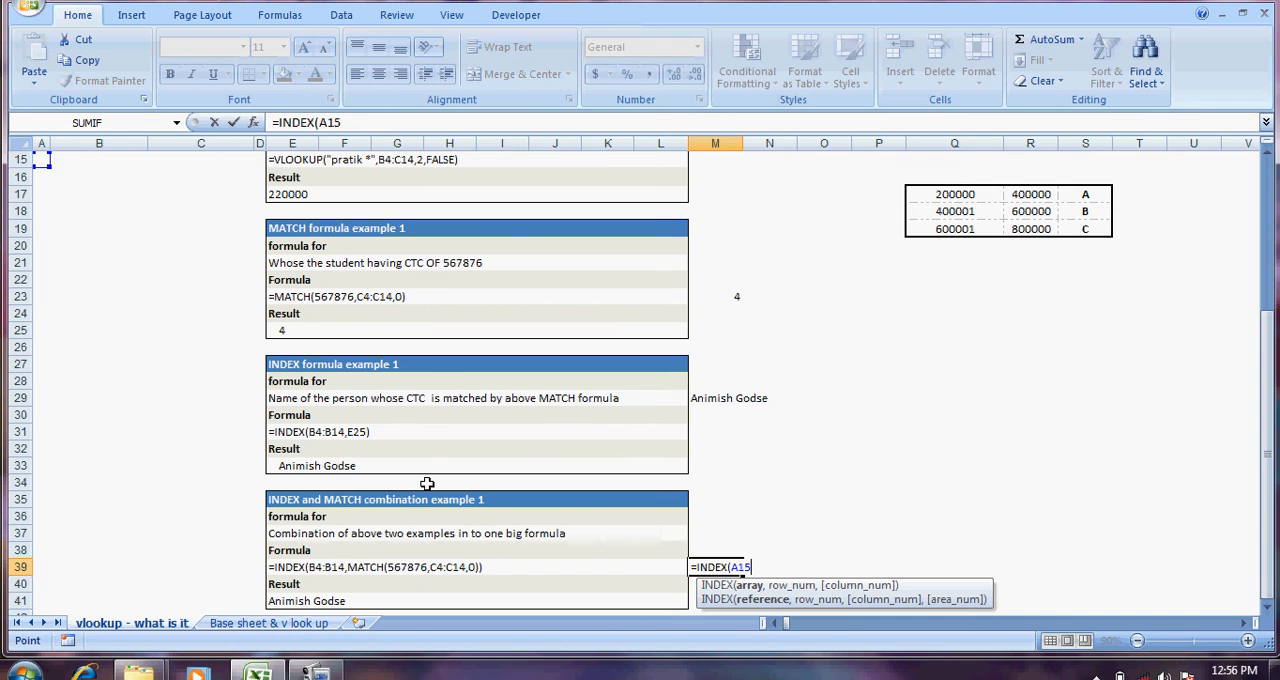
pyautogui.press('Down')
pyautogui.press('Down')
pyautogui.press('Right')
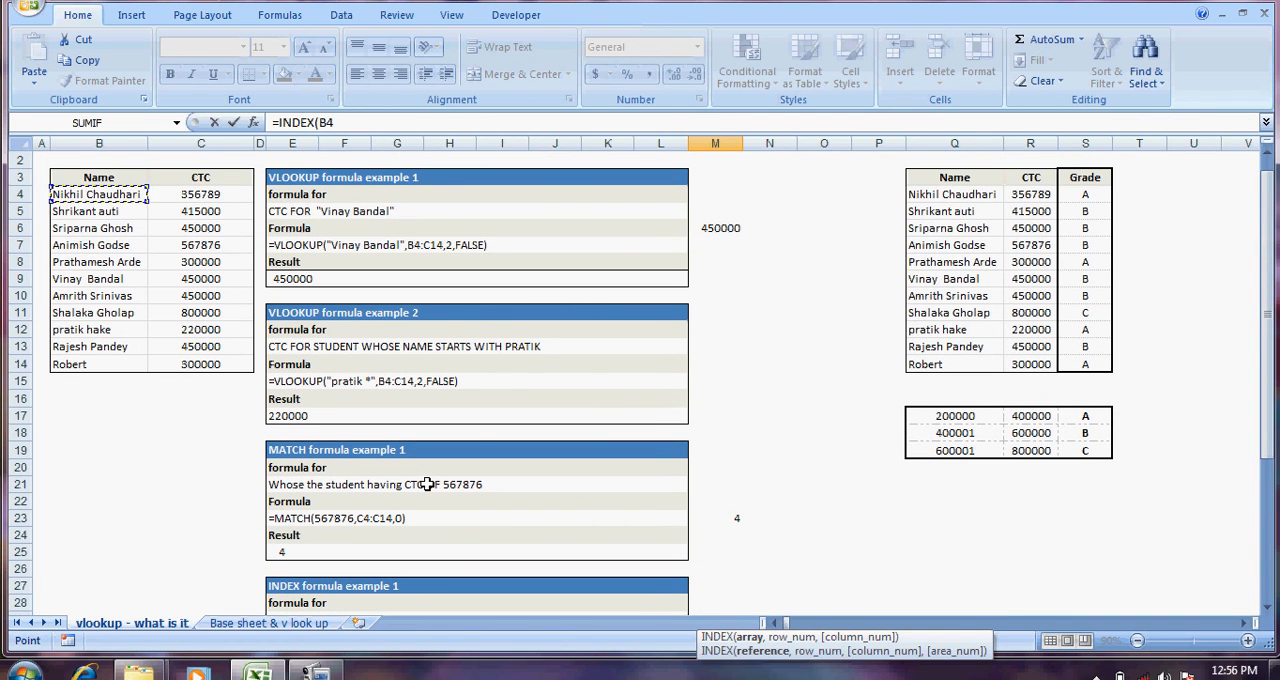
pyautogui.hotkey('shift', 'Down')
pyautogui.hotkey('shift', 'Down')
pyautogui.hotkey('shift', 'Down')
pyautogui.hotkey('shift', 'Down')
pyautogui.hotkey('shift', 'Down')
pyautogui.hotkey('shift', 'Down')
pyautogui.hotkey('shift', 'Down')
pyautogui.hotkey('shift', 'Down')
pyautogui.hotkey('shift', 'Down')
pyautogui.hotkey('shift', 'Down')
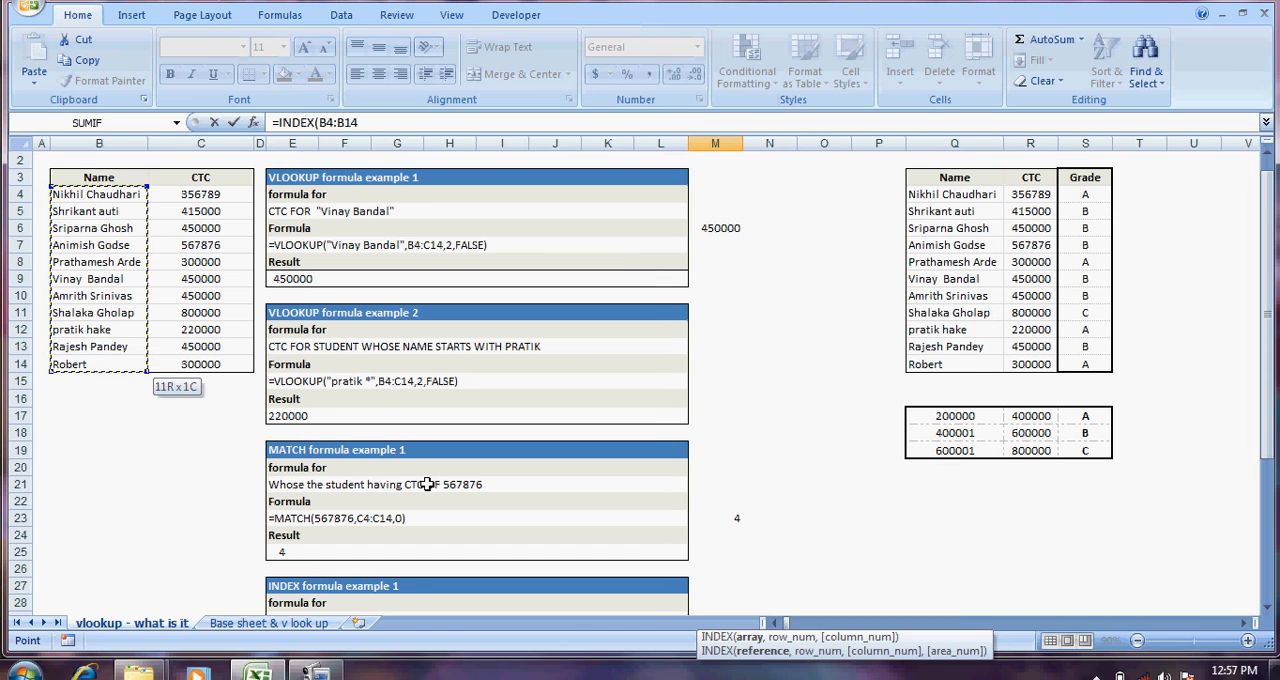
pyautogui.write(',')
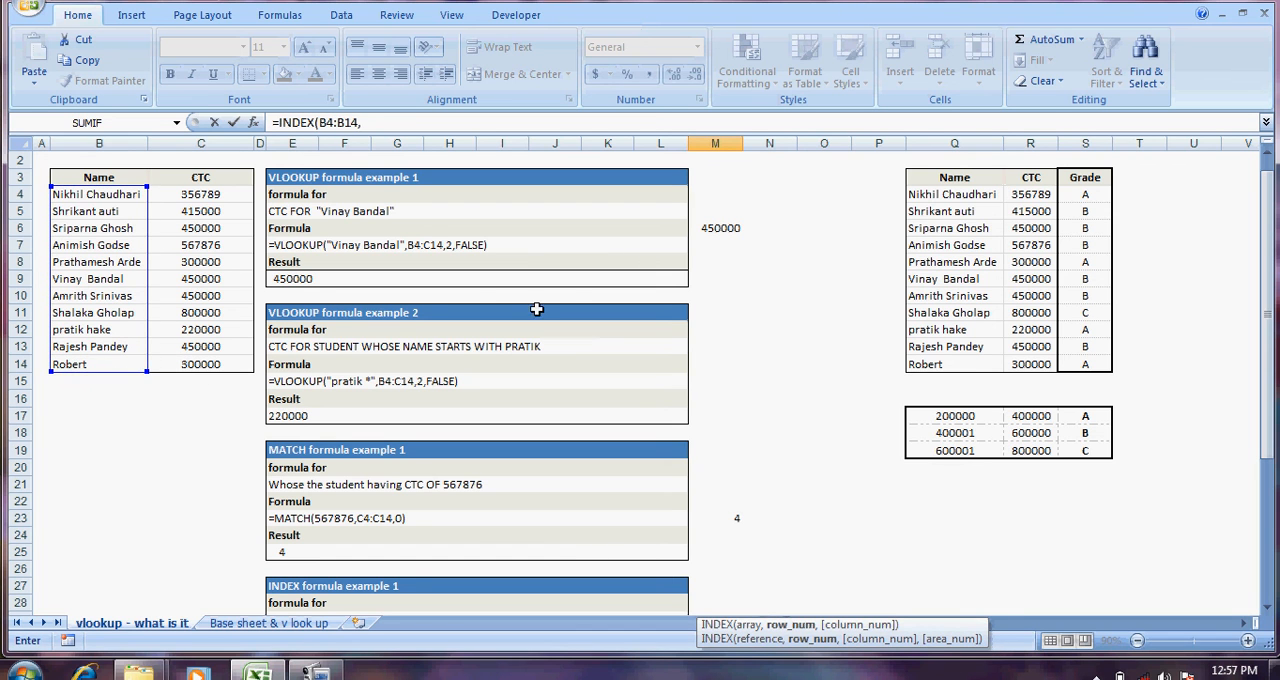
# Step: Nest a MATCH function as the row number of the M39 formula, using C7 as the lookup value
pyautogui.click(364, 122)
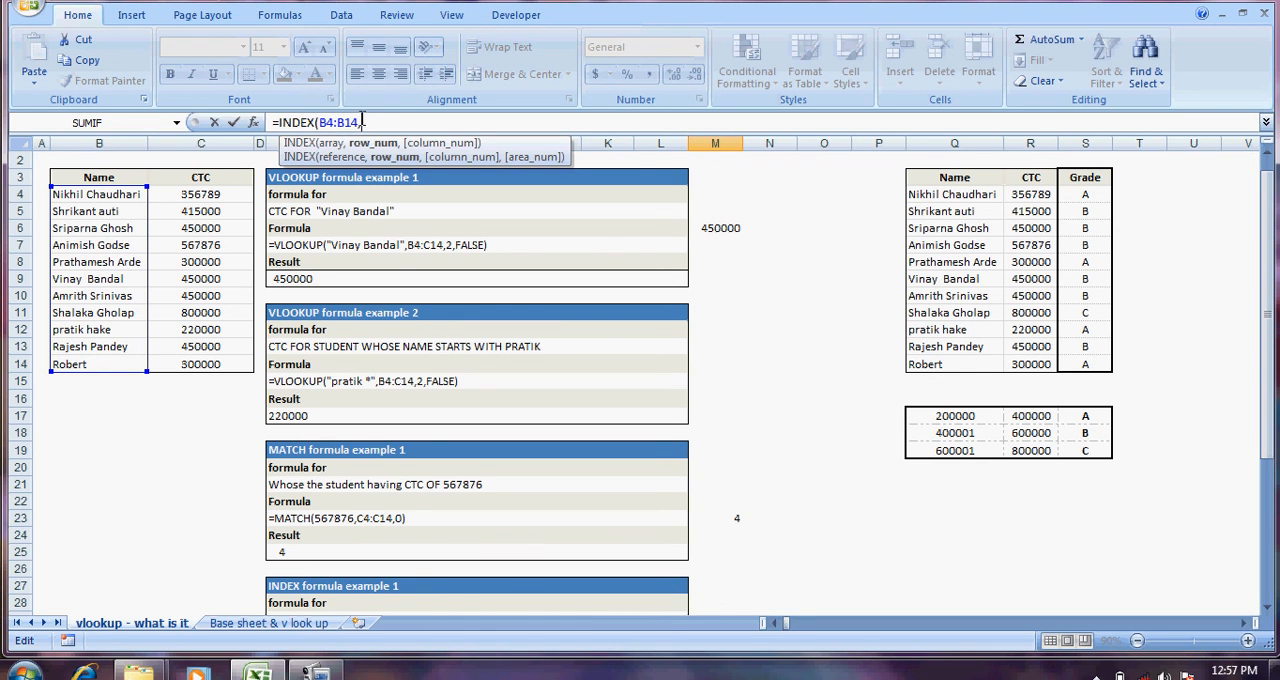
pyautogui.write('match')
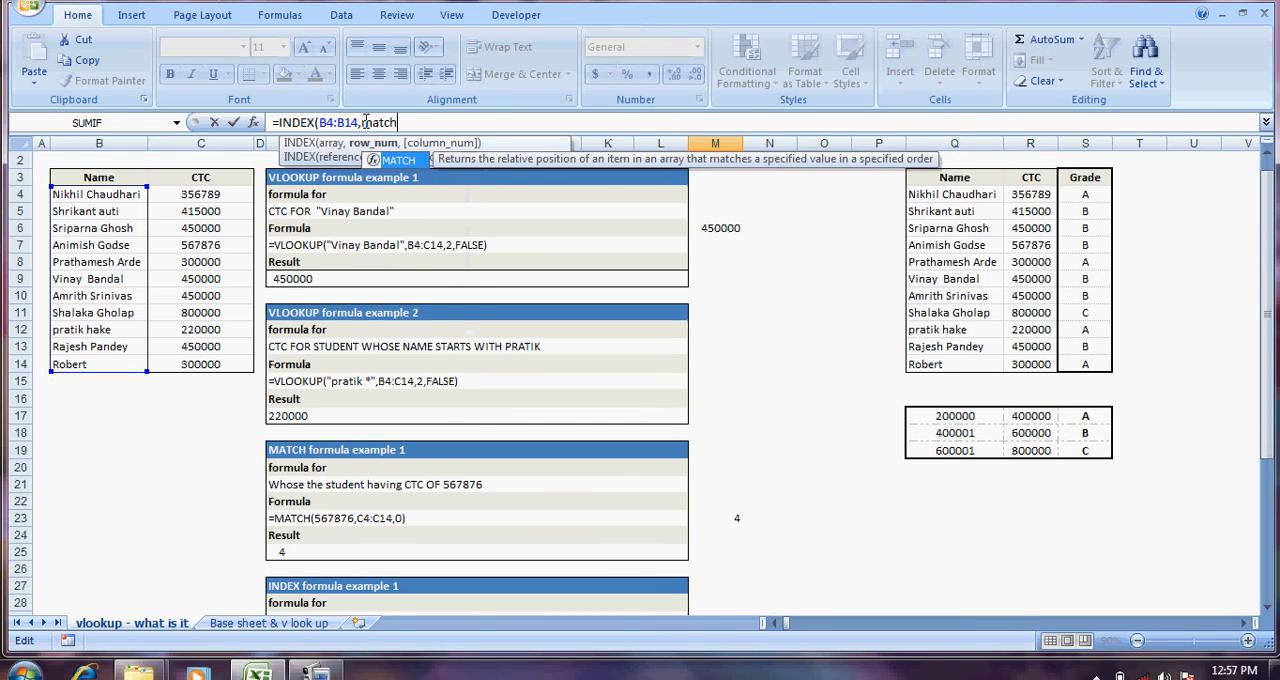
pyautogui.write('(')
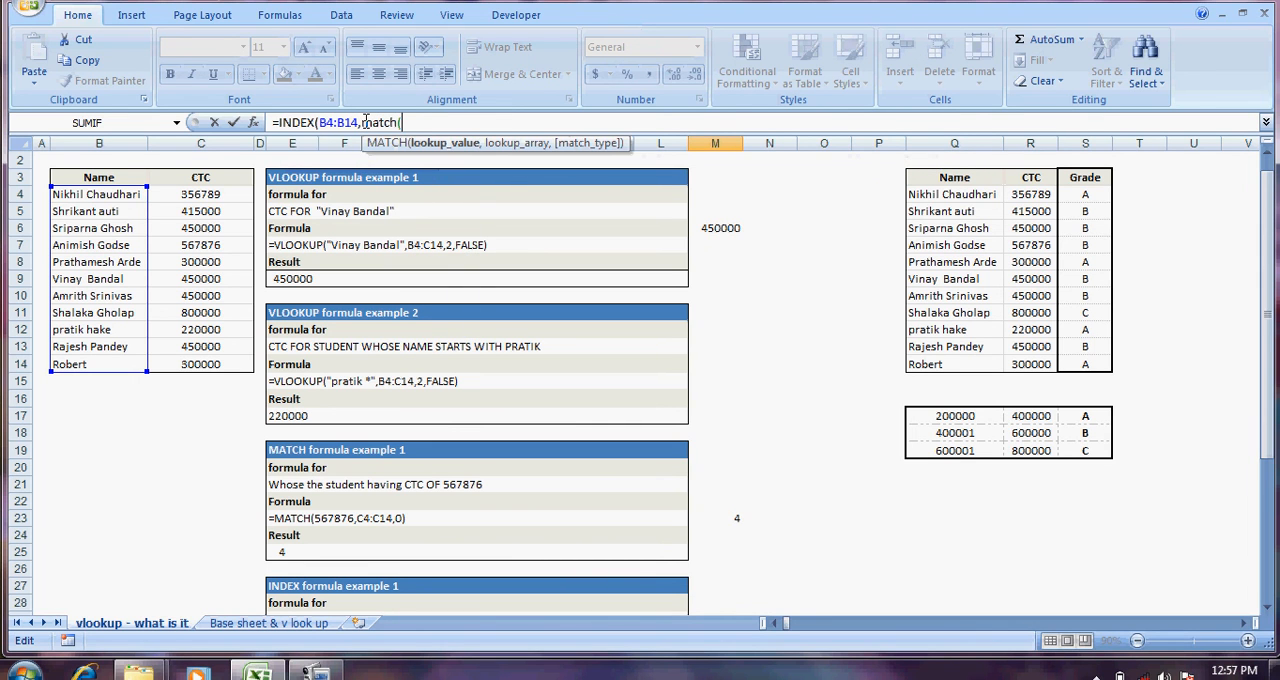
pyautogui.click(197, 245)
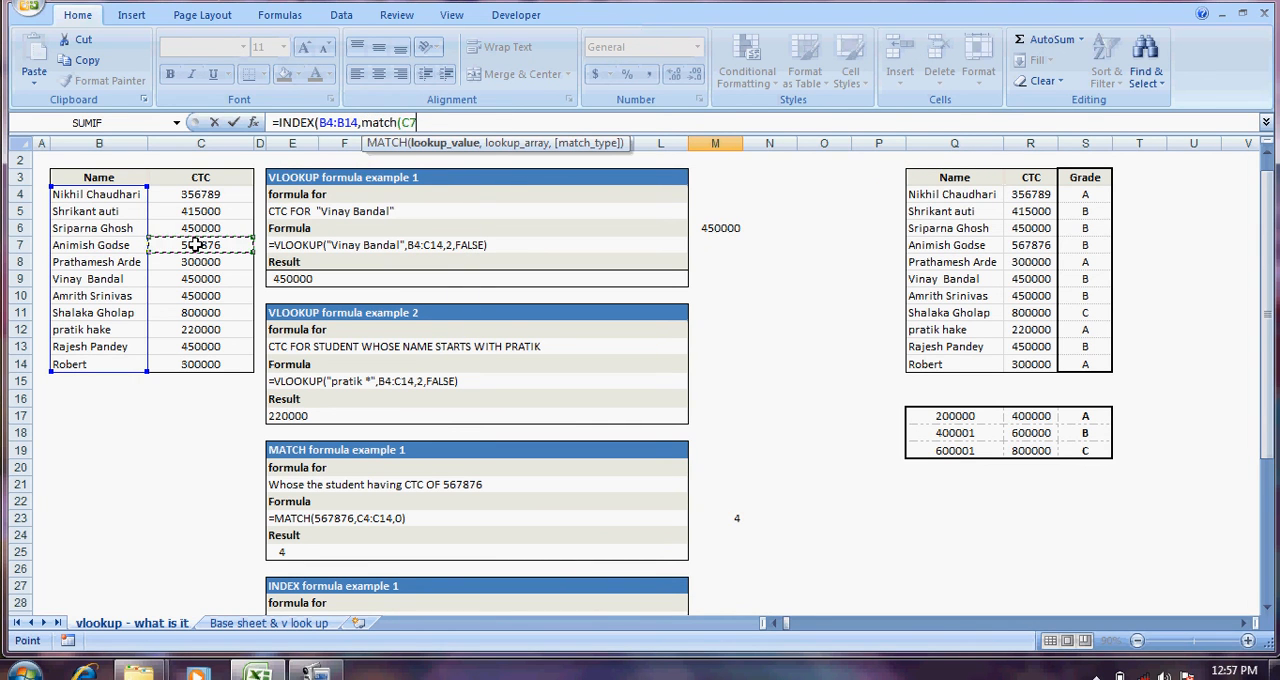
pyautogui.write(',')
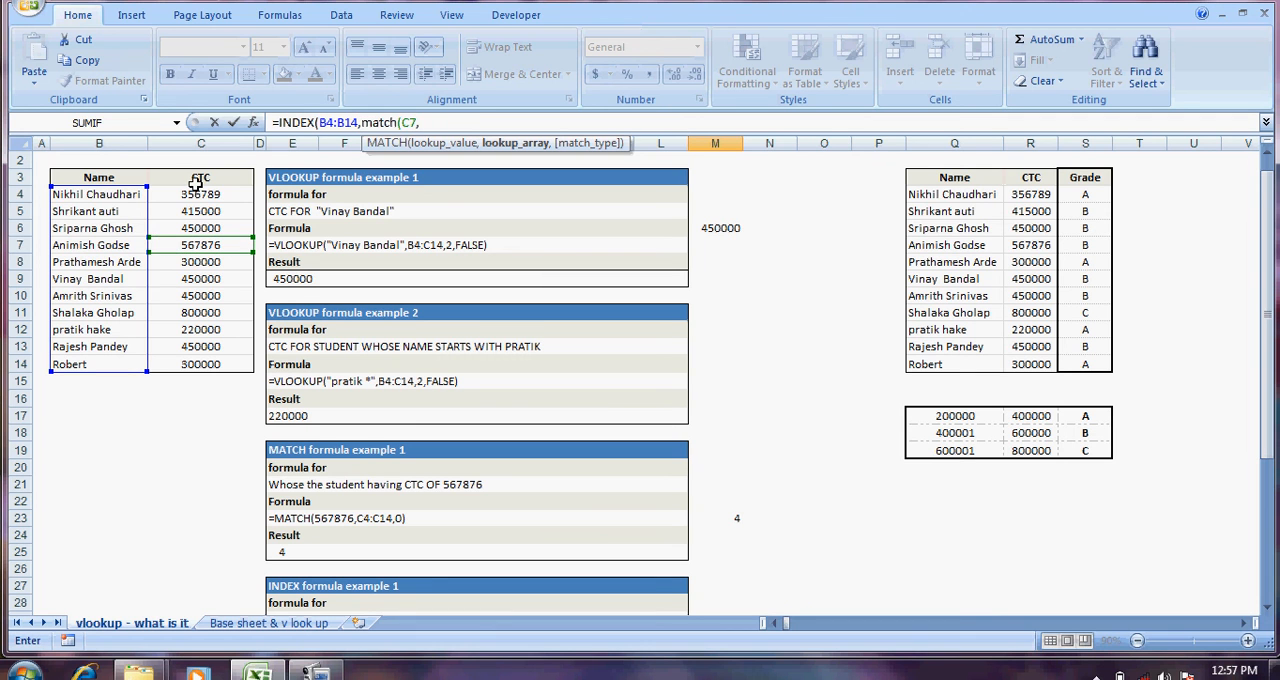
# Step: Complete the M39 formula's nested MATCH with lookup array C4:C14 and exact match type 0, and enter the formula
pyautogui.moveTo(197, 190); pyautogui.dragTo(190, 358)
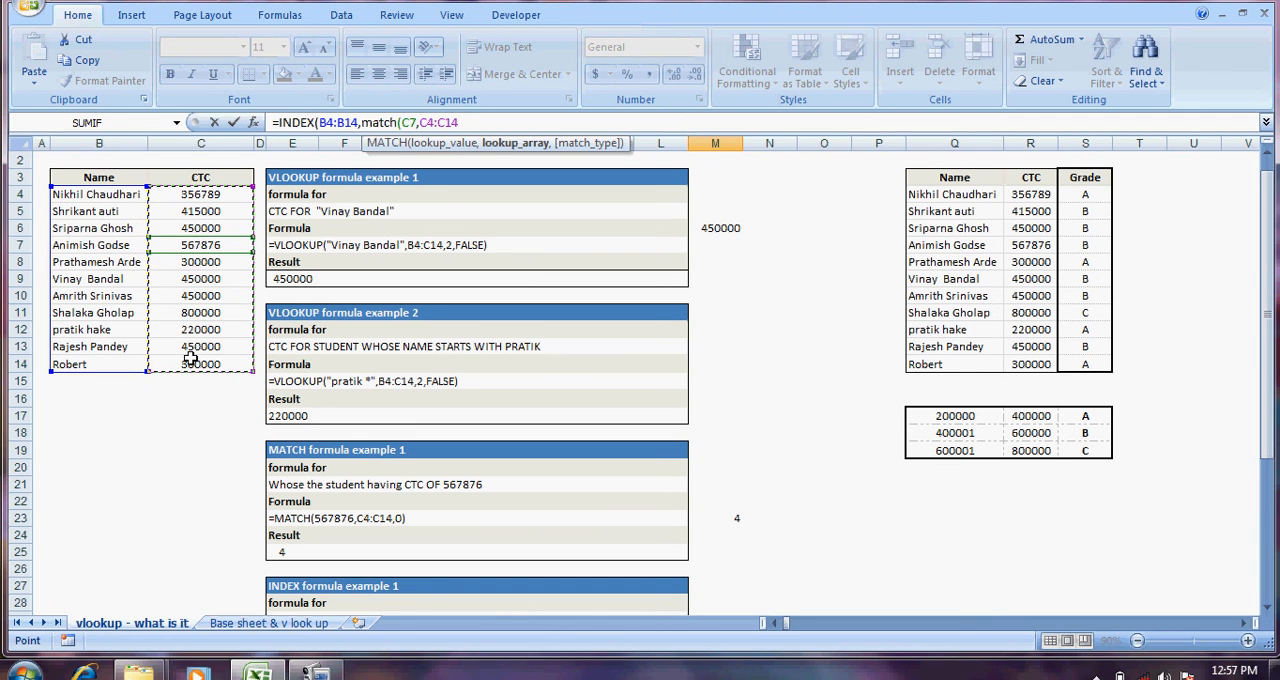
pyautogui.write(',')
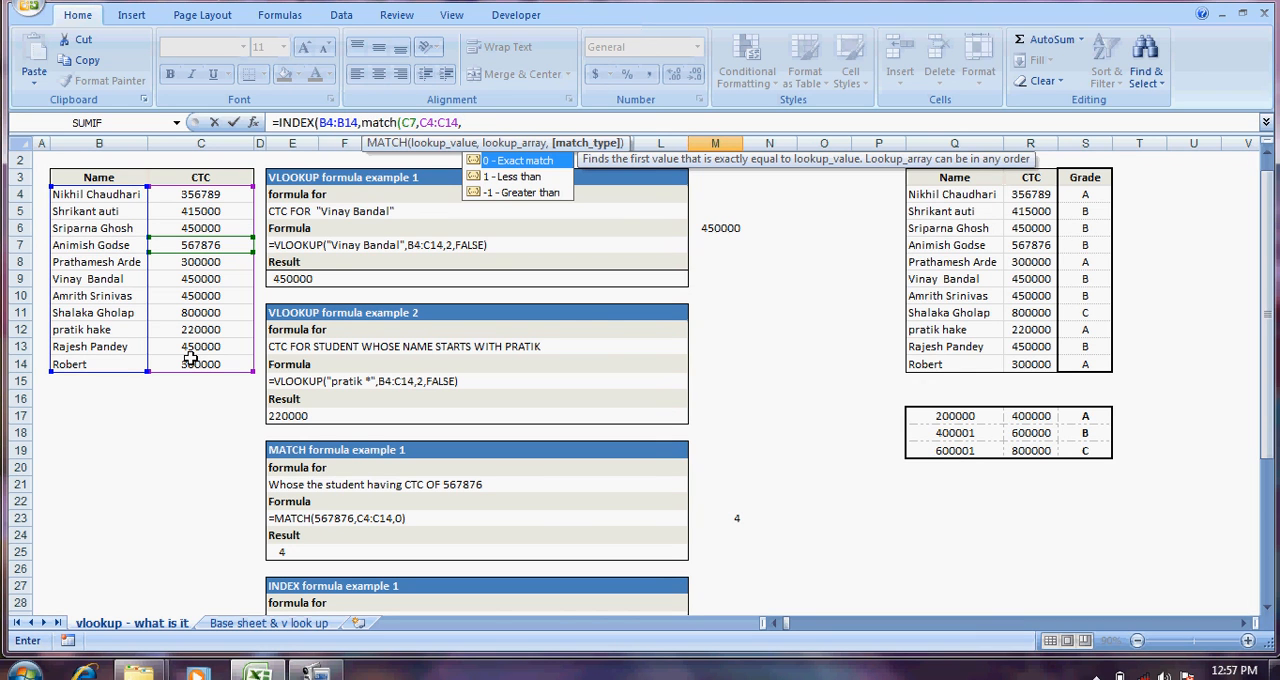
pyautogui.write('0)')
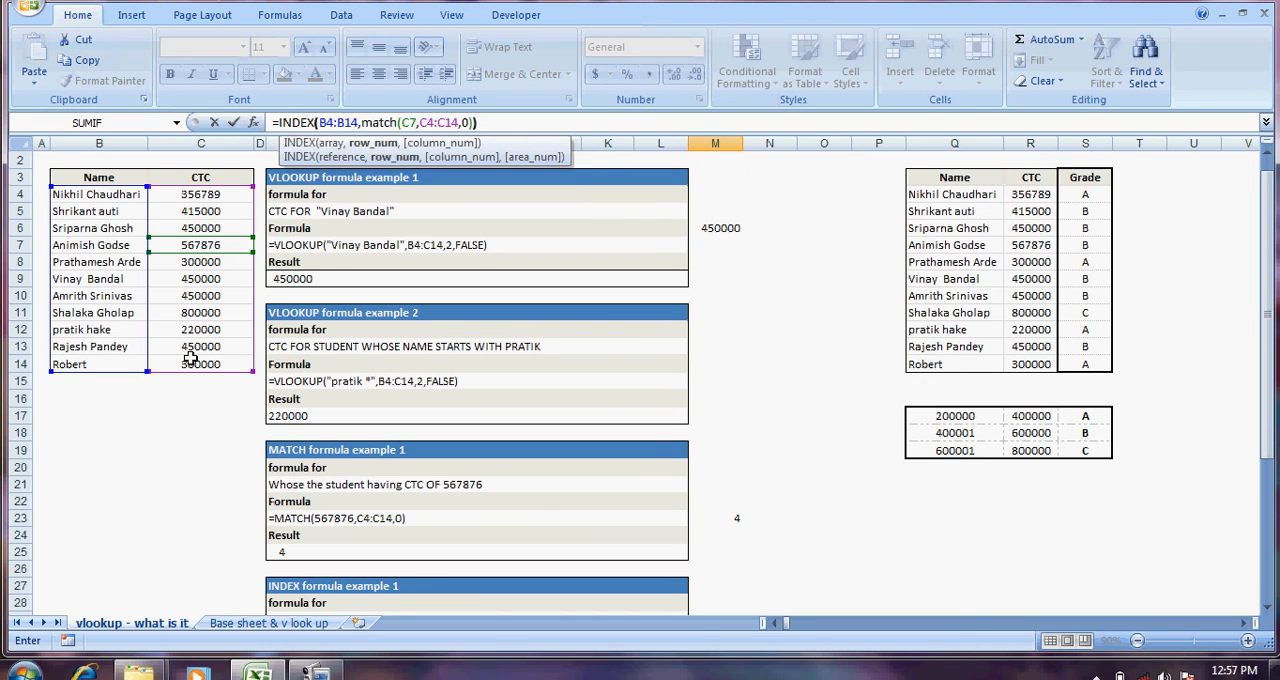
pyautogui.press('Return')
# Step: Examine the M39 formula's INDEX part and the nested MATCH that supplies its row number, leaving the formula as it is
pyautogui.press('Up')
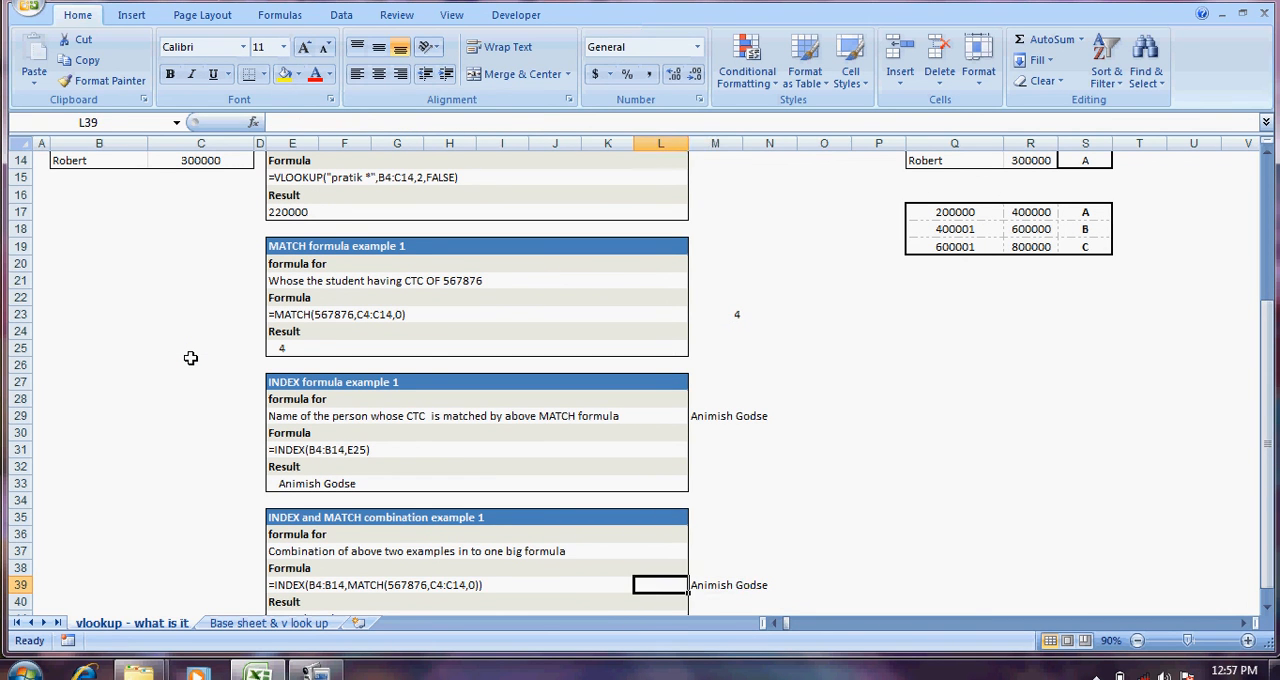
pyautogui.click(283, 122)
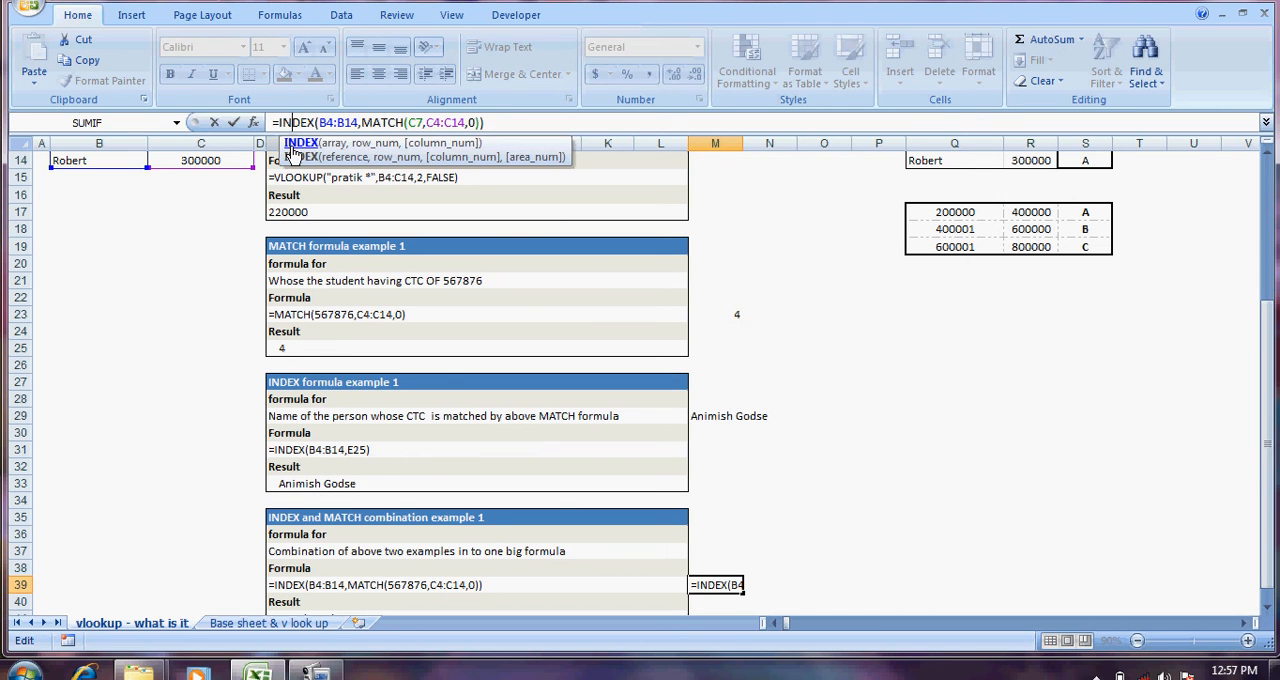
pyautogui.click(366, 122)
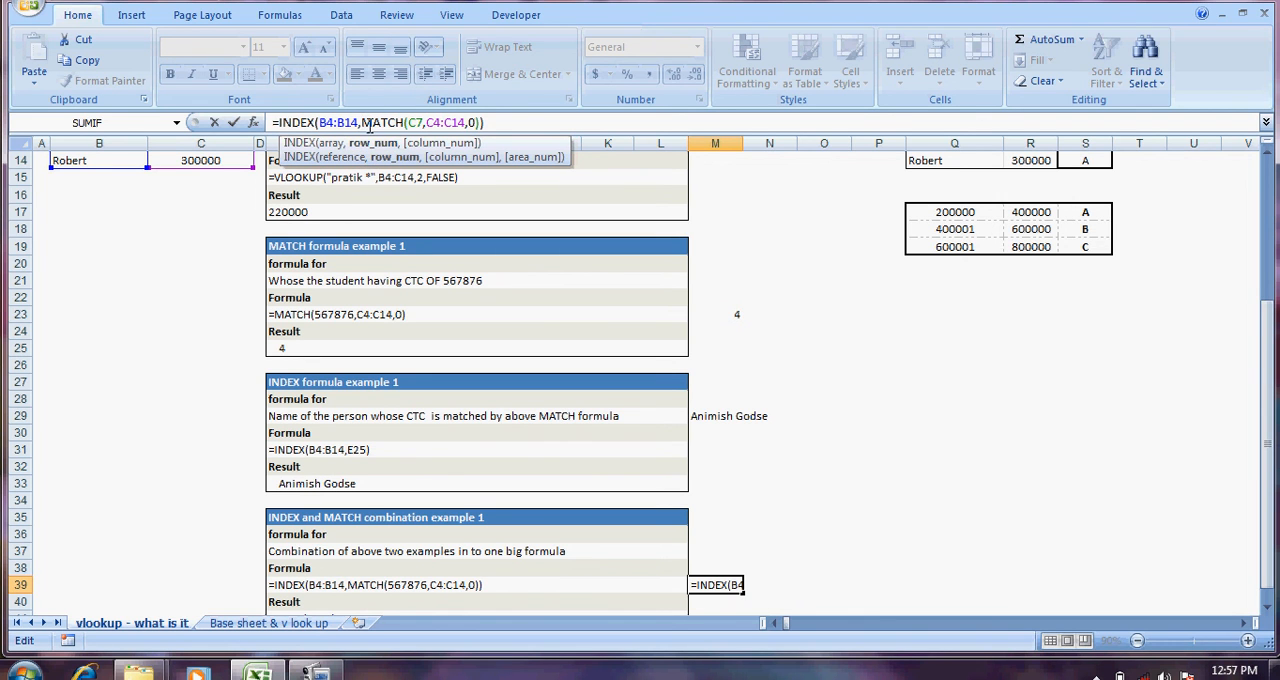
pyautogui.moveTo(362, 122); pyautogui.dragTo(482, 122)
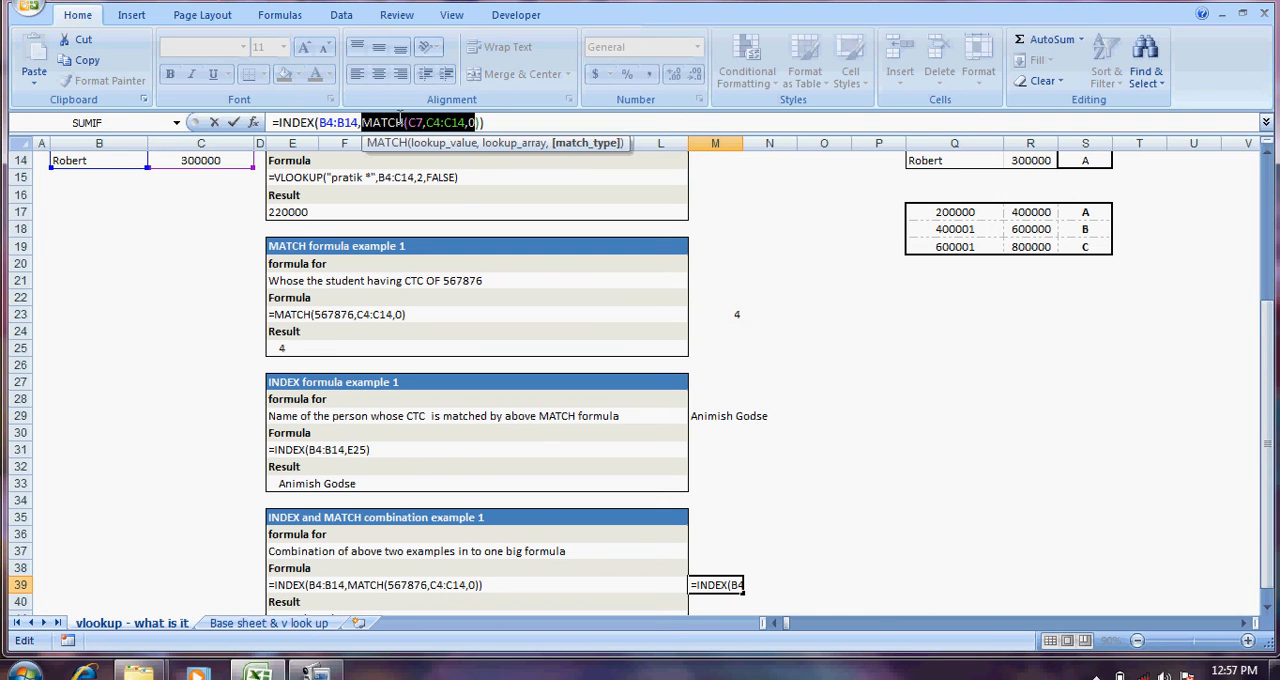
pyautogui.click(498, 122)
pyautogui.press('Return')
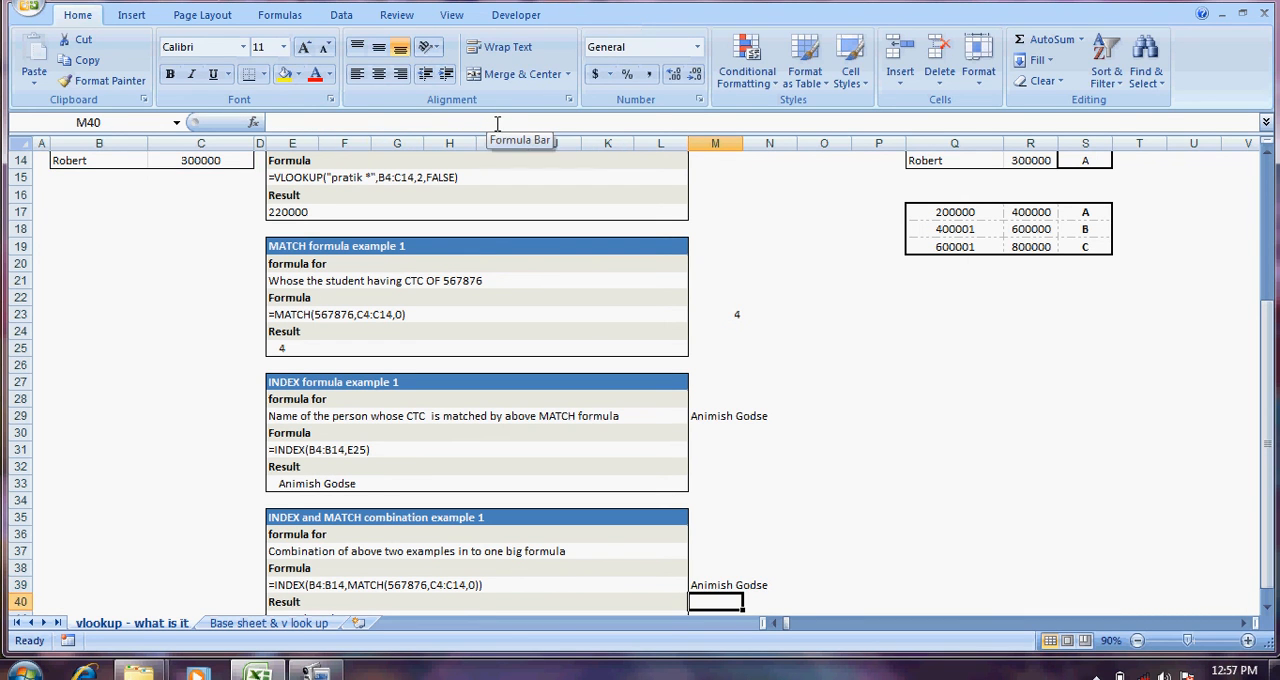
# Step: Review the INDEX and MATCH combination example down to its result, and return to the sheet's title row
pyautogui.press('Down')
pyautogui.press('Down')
pyautogui.press('Down')
pyautogui.press('Down')
pyautogui.press('Down')
pyautogui.press('Down')
pyautogui.press('Down')
pyautogui.press('Down')
pyautogui.press('Down')
pyautogui.press('Down')
pyautogui.press('Up')
pyautogui.press('Up')
pyautogui.press('Up')
pyautogui.press('Up')
pyautogui.press('Up')
pyautogui.press('Up')
pyautogui.press('Up')
pyautogui.press('Up')
pyautogui.press('Up')
pyautogui.press('Up')
pyautogui.press('Up')
pyautogui.press('Up')
pyautogui.press('Up')
pyautogui.press('Up')
pyautogui.press('Up')
pyautogui.press('Up')
pyautogui.press('Up')
pyautogui.press('Up')
pyautogui.press('Up')
pyautogui.press('Up')
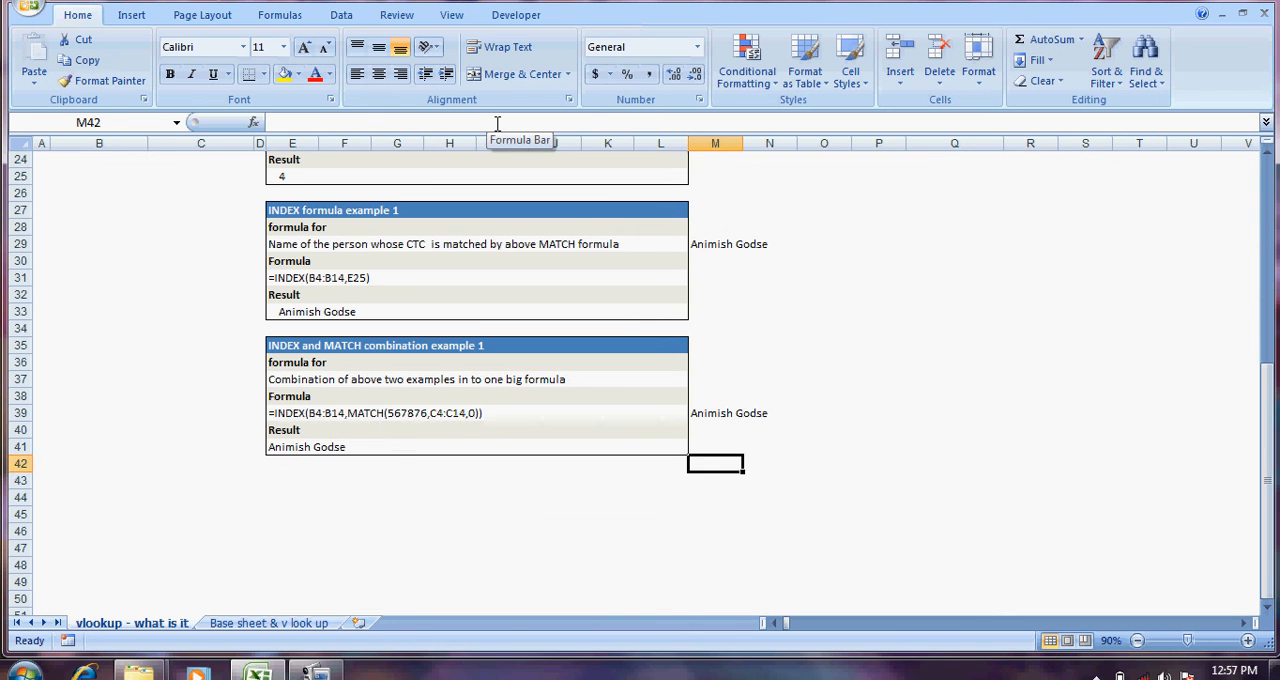
pyautogui.press('Up')
pyautogui.press('Up')
pyautogui.press('Up')
pyautogui.press('Up')
pyautogui.press('Up')
pyautogui.press('Up')
pyautogui.press('Up')
pyautogui.press('Up')
pyautogui.press('Up')
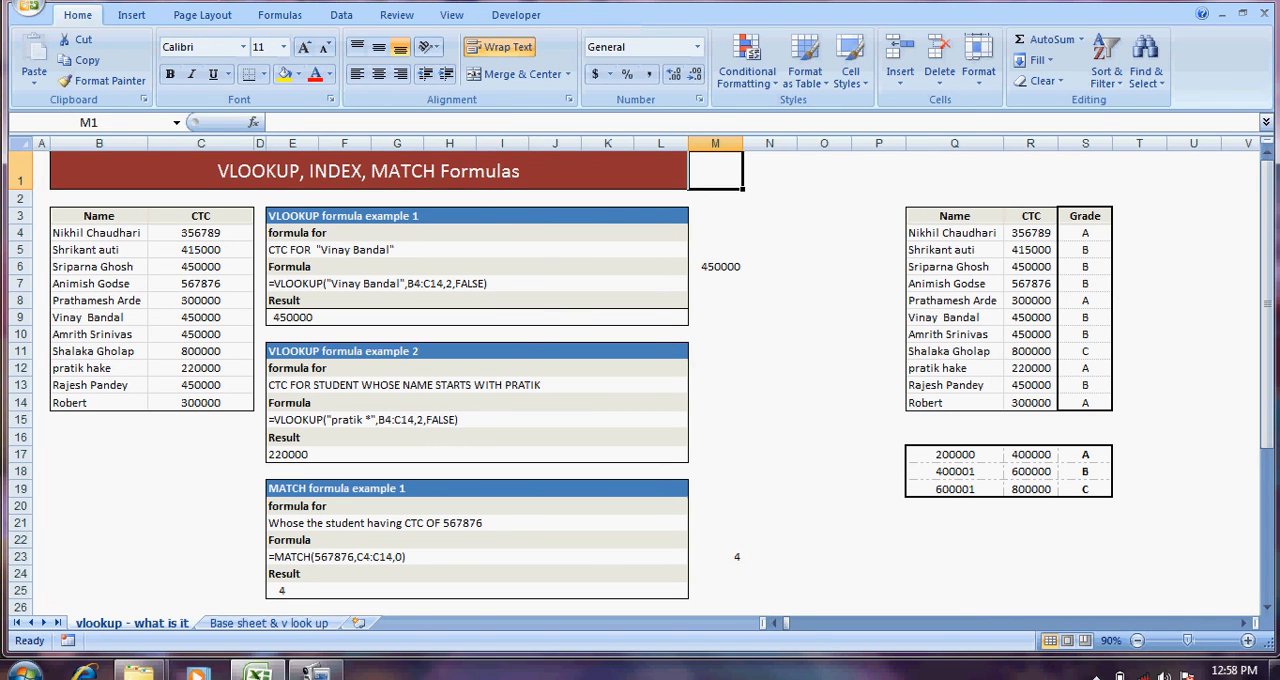
pyautogui.click(1096, 675)
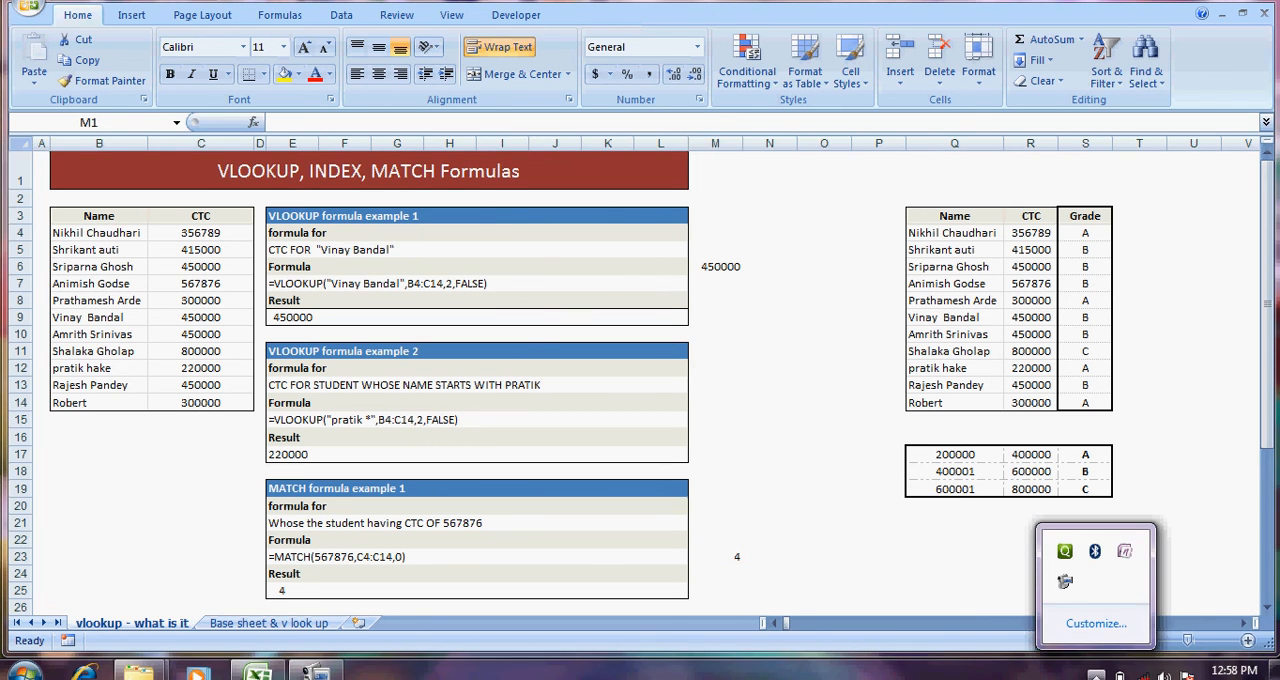
pyautogui.click(1068, 583)
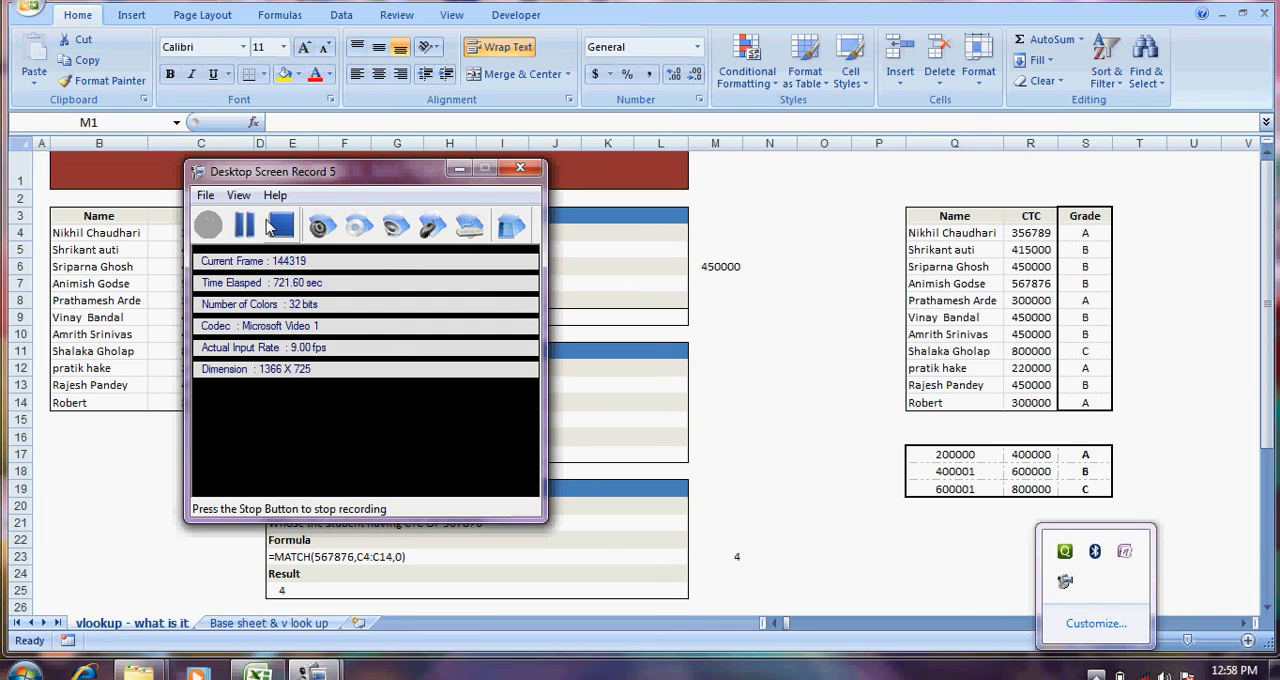